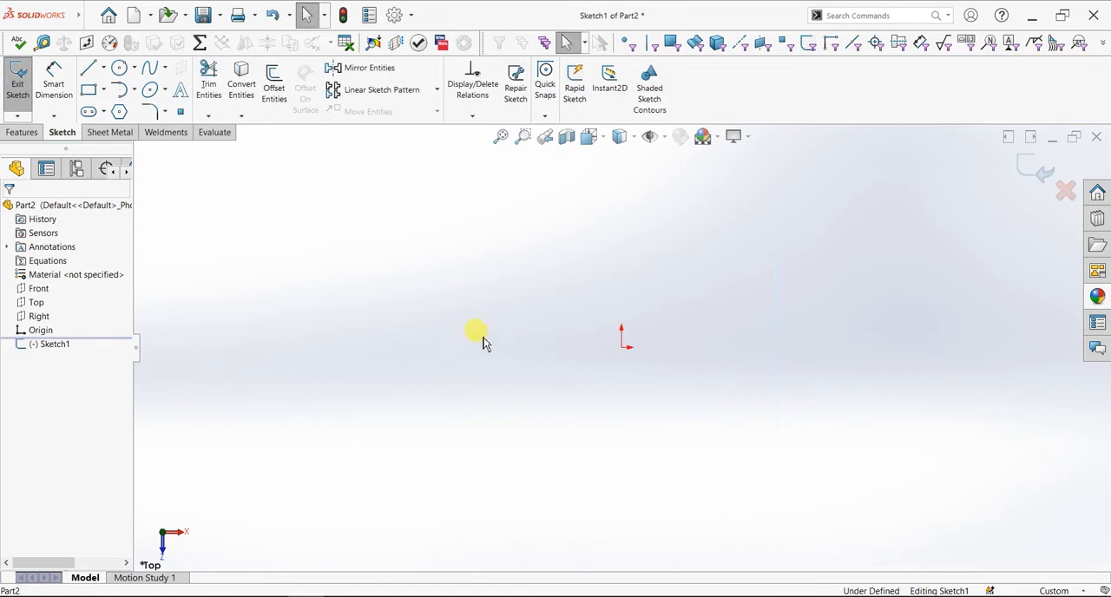
Sketch a 200 mm diameter circle centred on the origin
click(119, 68)
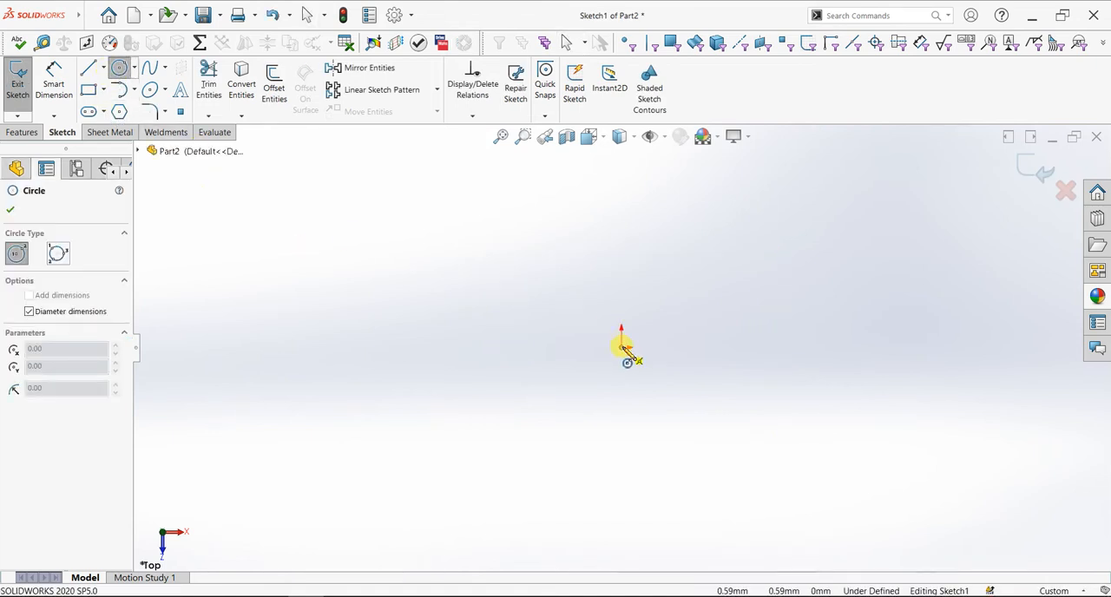
drag(623, 349, 748, 477)
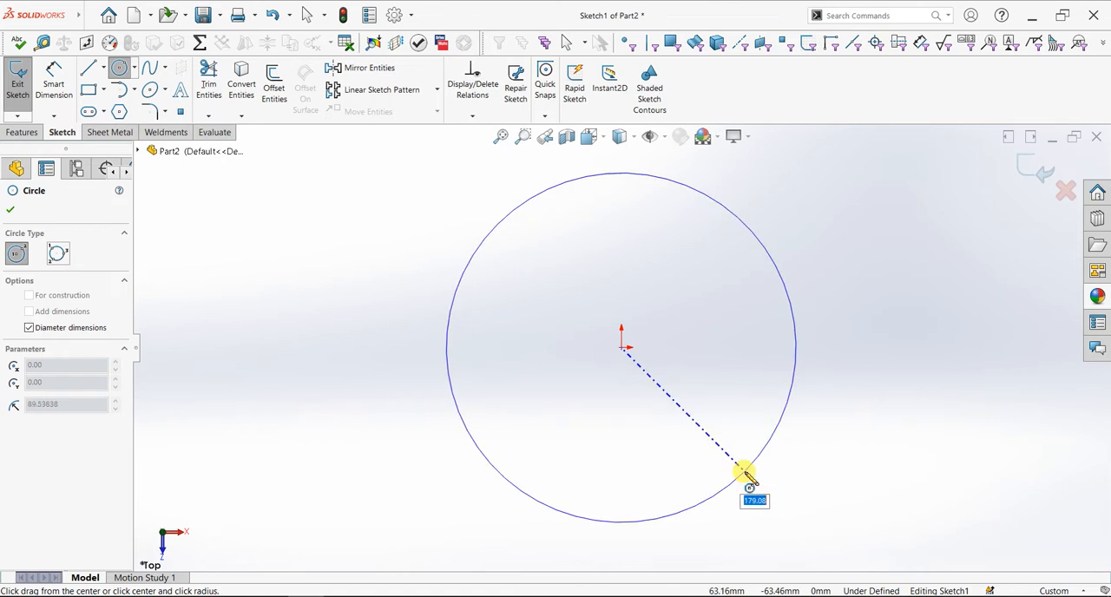
text(200)
key(Return)
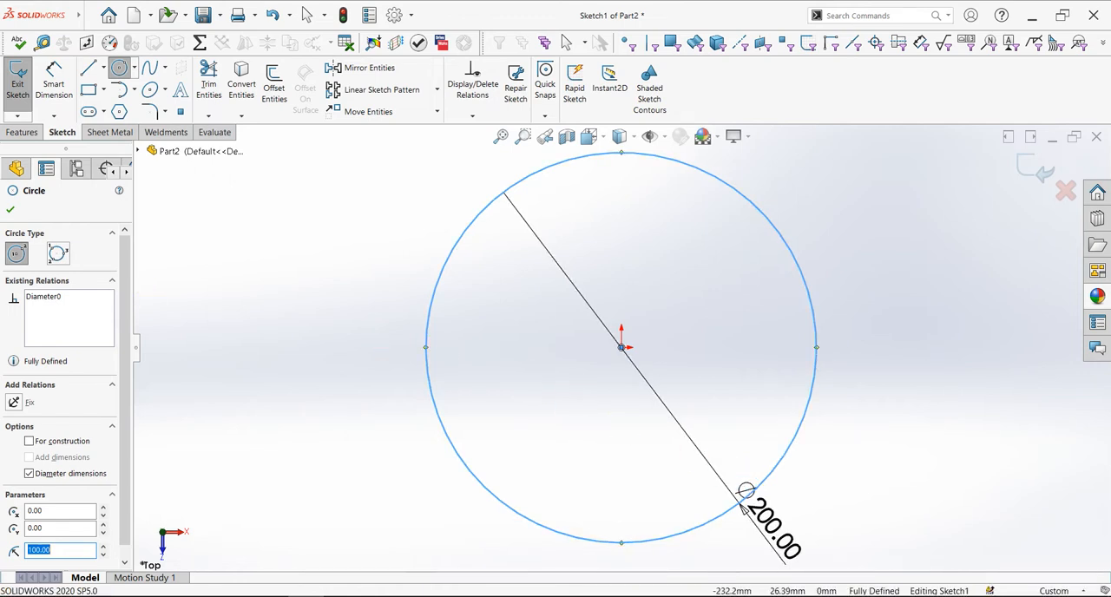
click(10, 210)
Extrude the circle as a boss with a blind depth of 75 mm
click(33, 134)
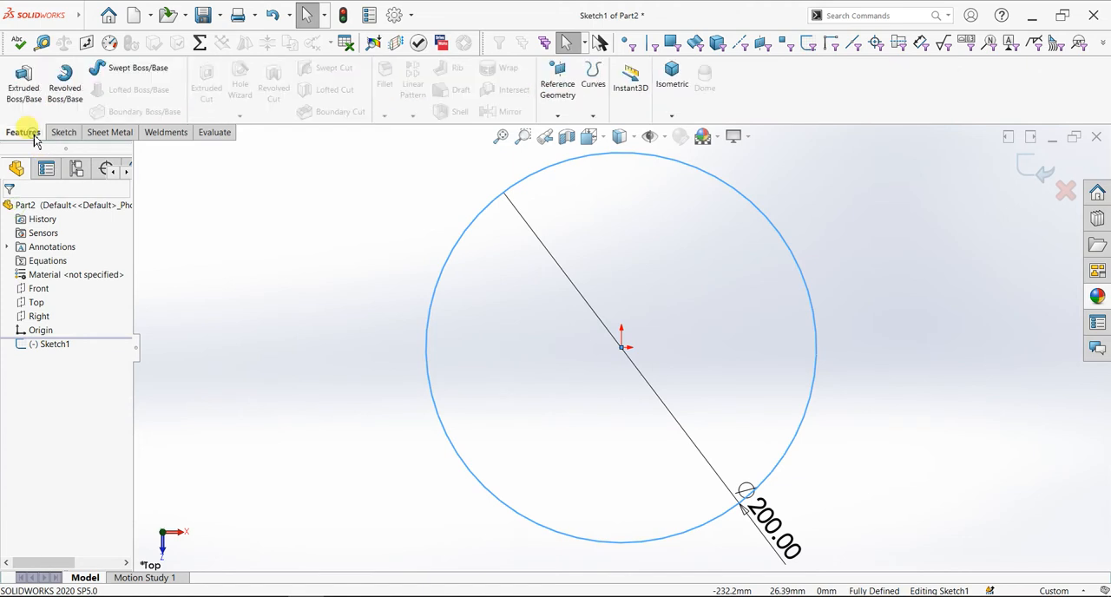
click(26, 91)
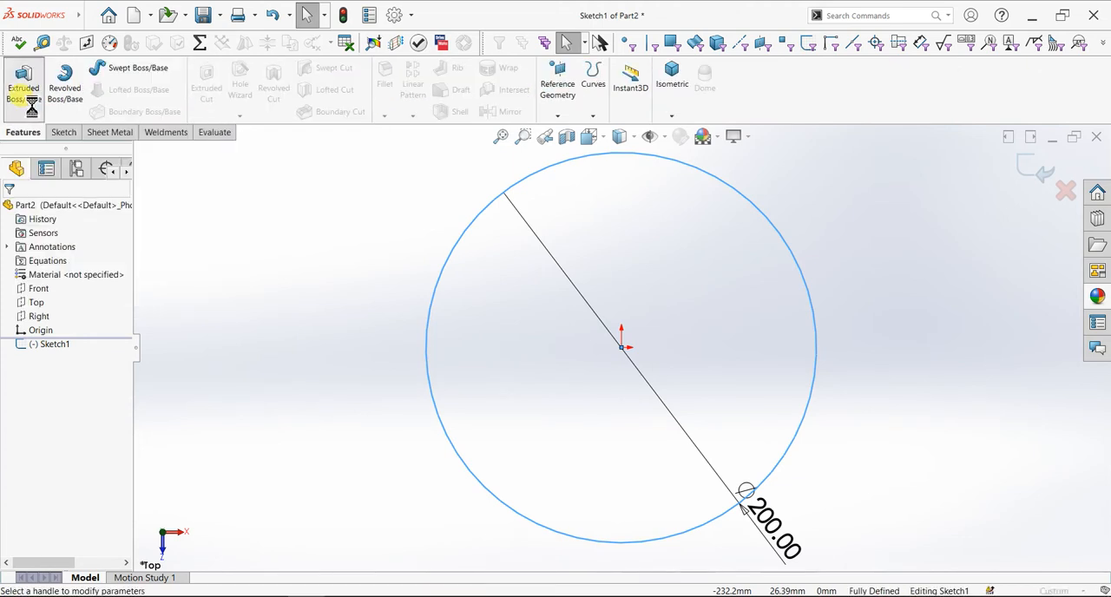
click(34, 272)
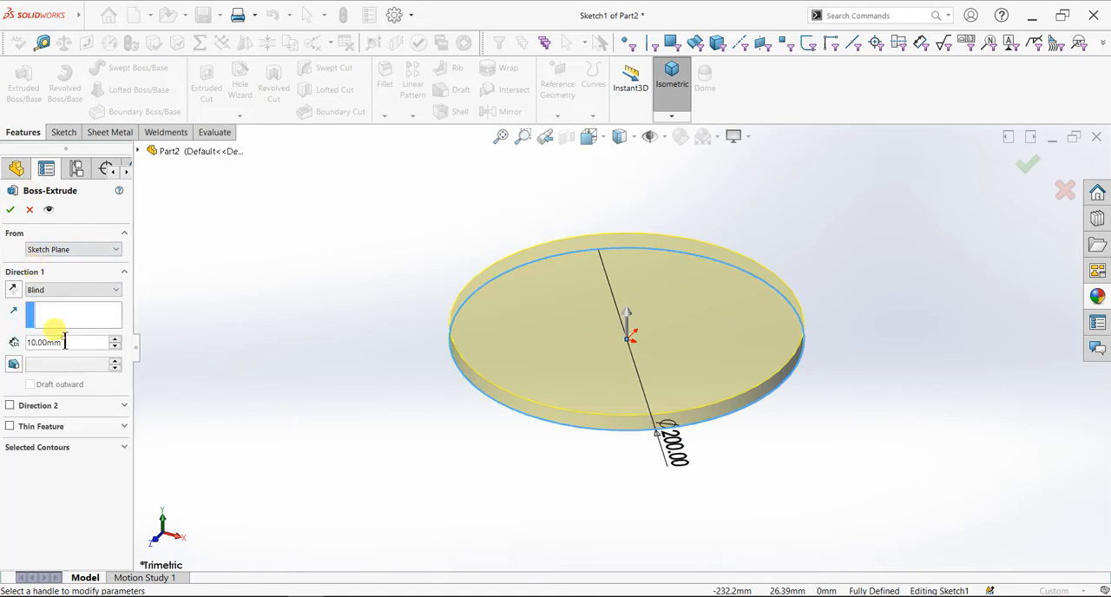
text(75)
key(Return)
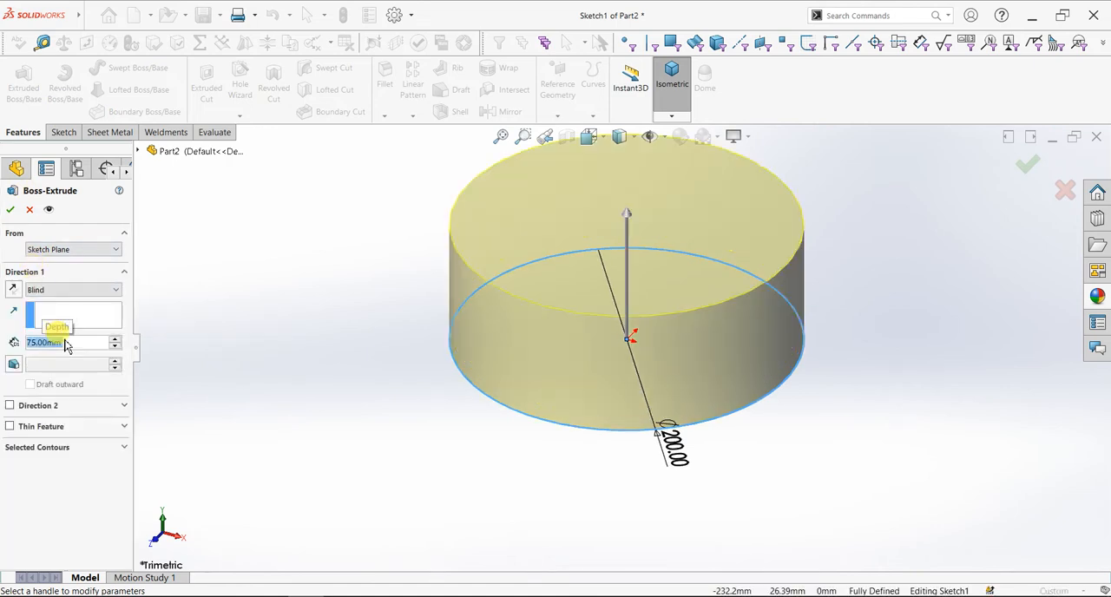
click(10, 209)
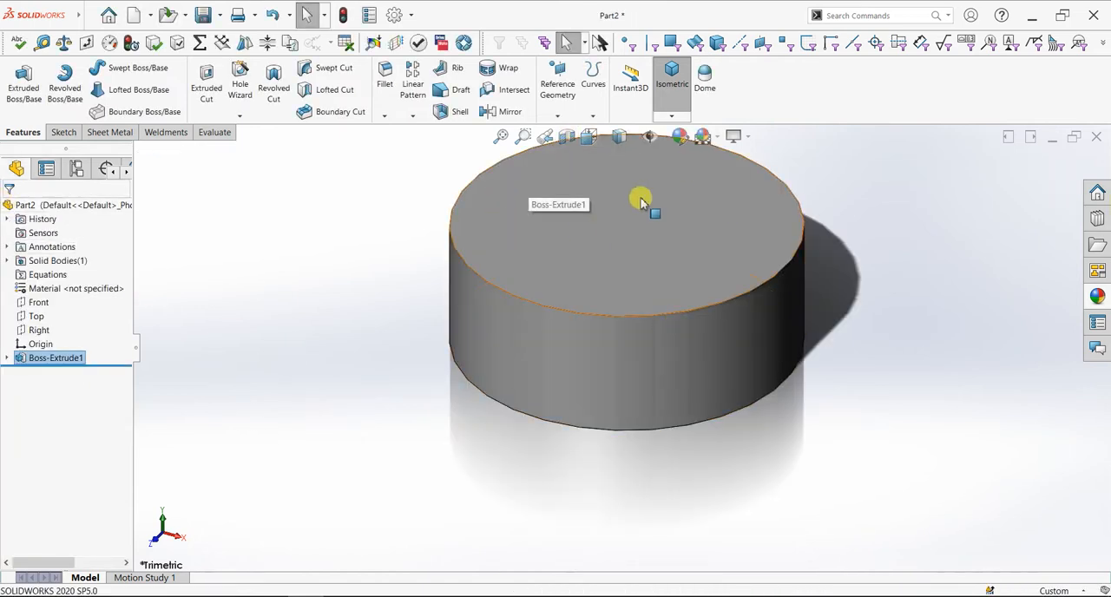
Turn off RealView Graphics and the shadows in shaded mode for the model display
click(734, 136)
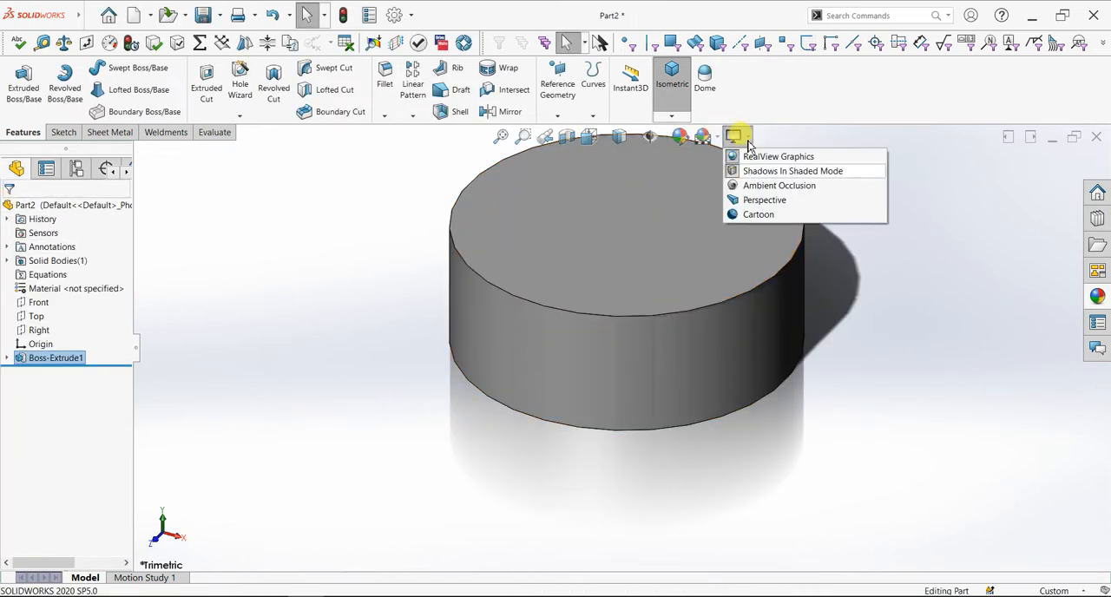
click(734, 137)
click(734, 136)
click(751, 158)
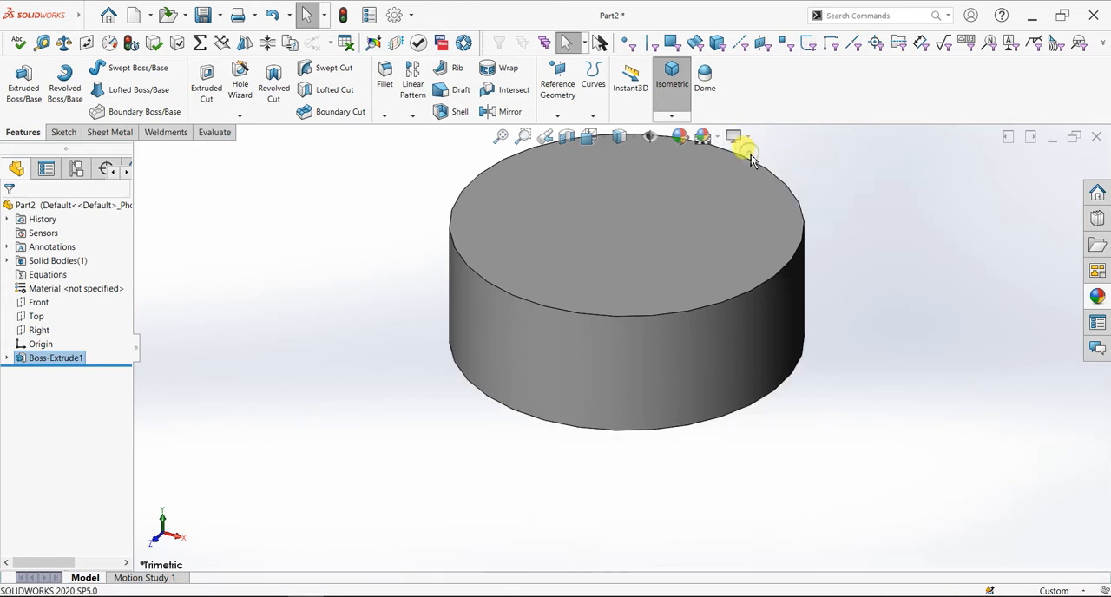
Raise both the shaded and the wireframe image quality of the document to near the high end
key(f)
click(411, 15)
click(417, 36)
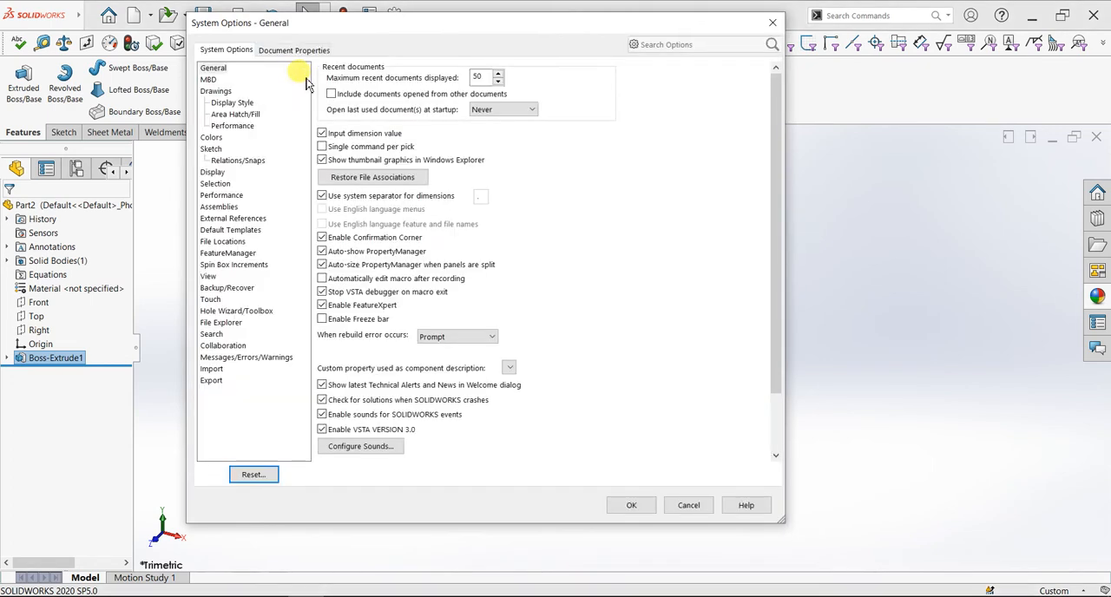
click(294, 50)
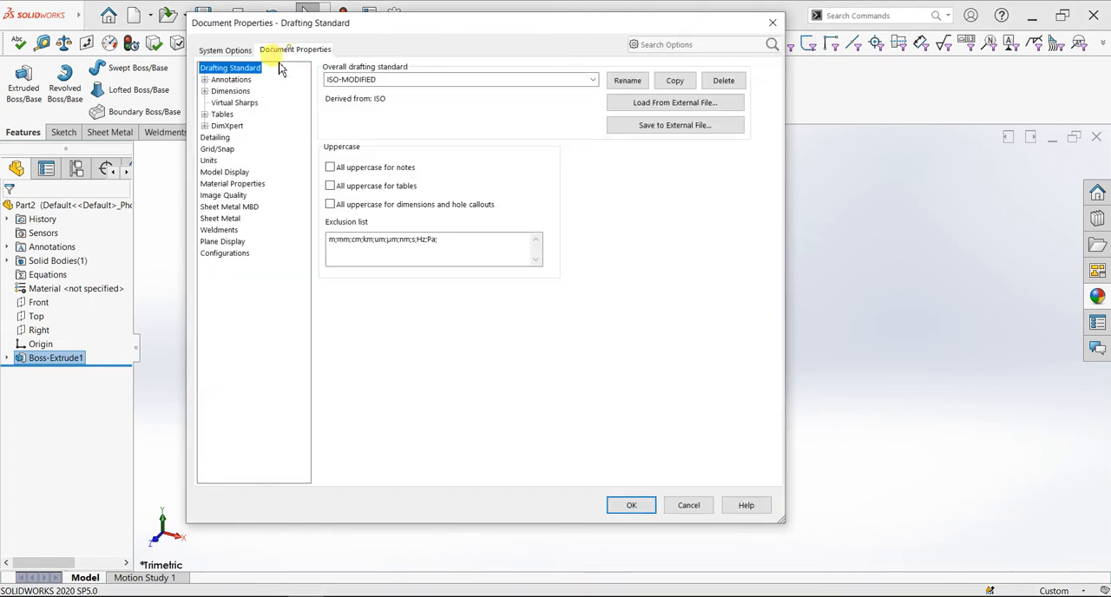
click(225, 196)
drag(340, 91, 564, 94)
drag(388, 241, 566, 256)
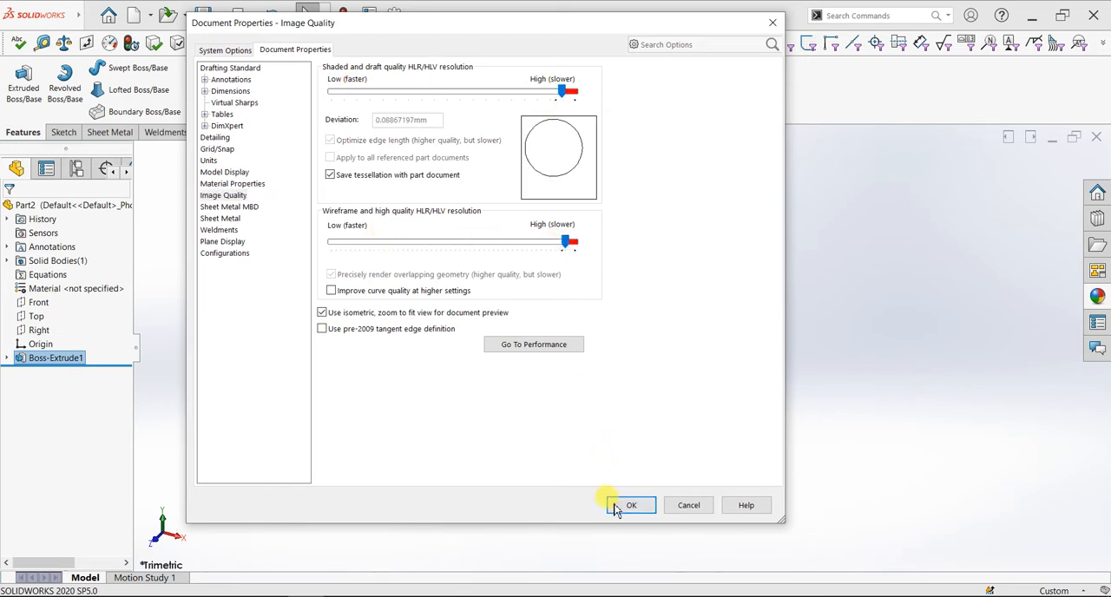
click(617, 510)
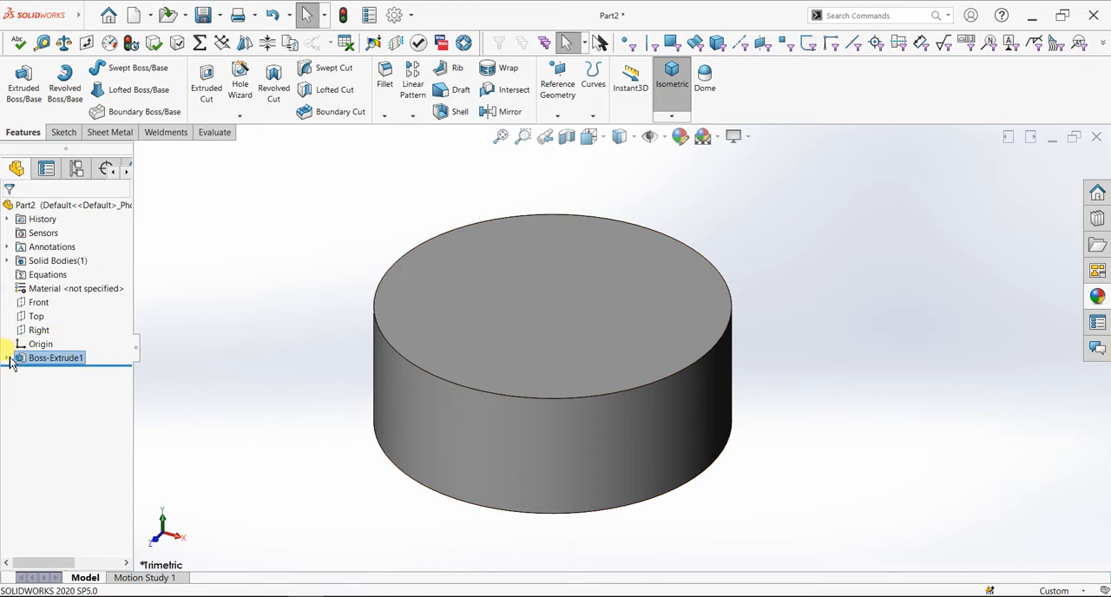
Start a new sketch on the Top plane, viewed normal to it
click(39, 318)
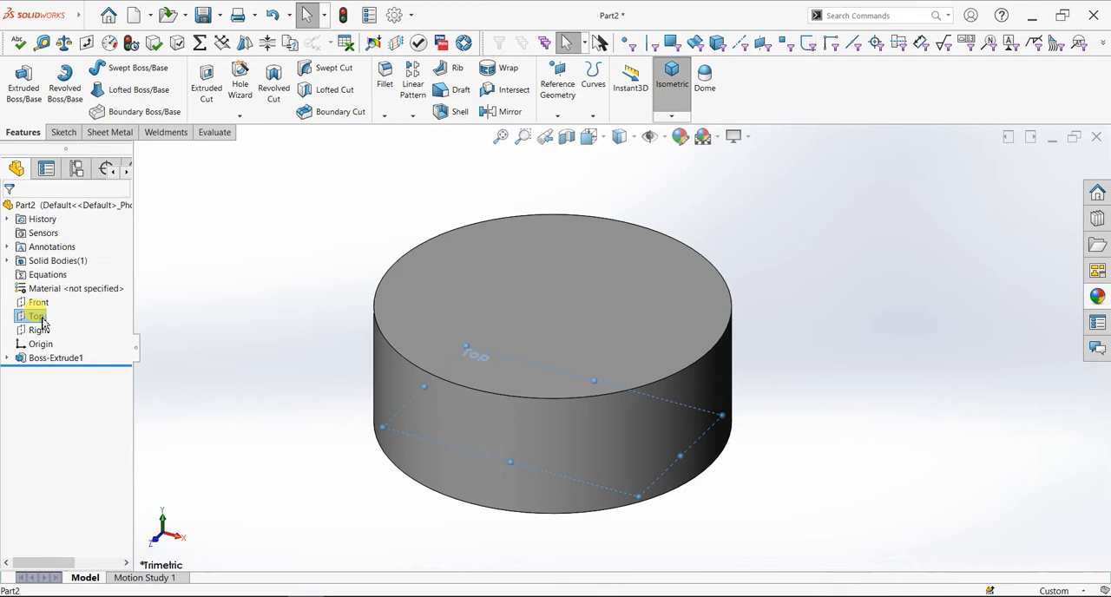
key(ctrl+8)
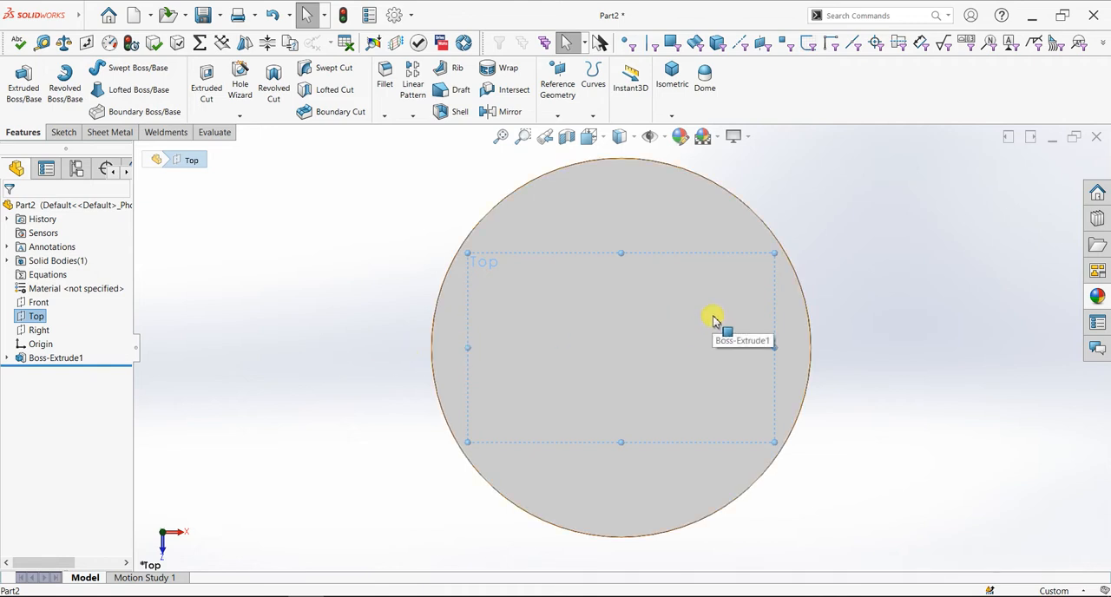
scroll(714, 247, up, 1)
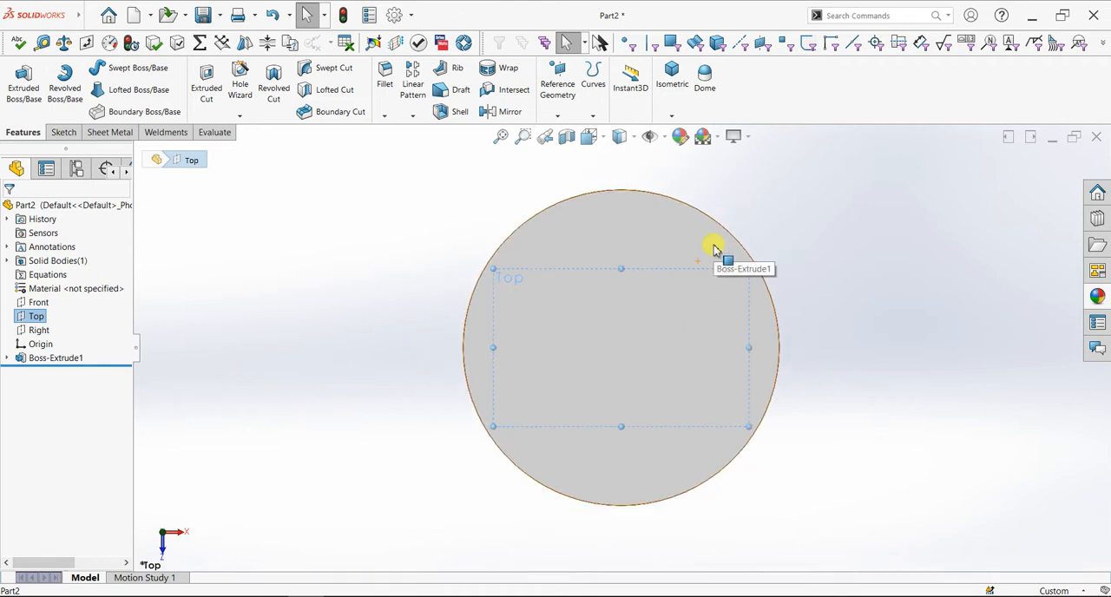
scroll(714, 249, down, 1)
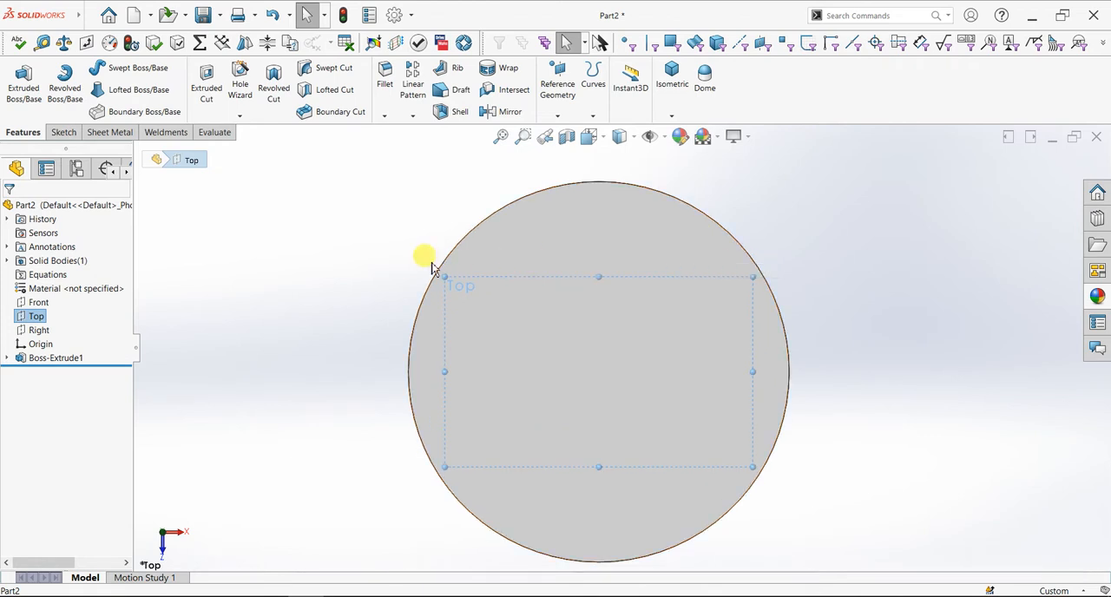
click(64, 132)
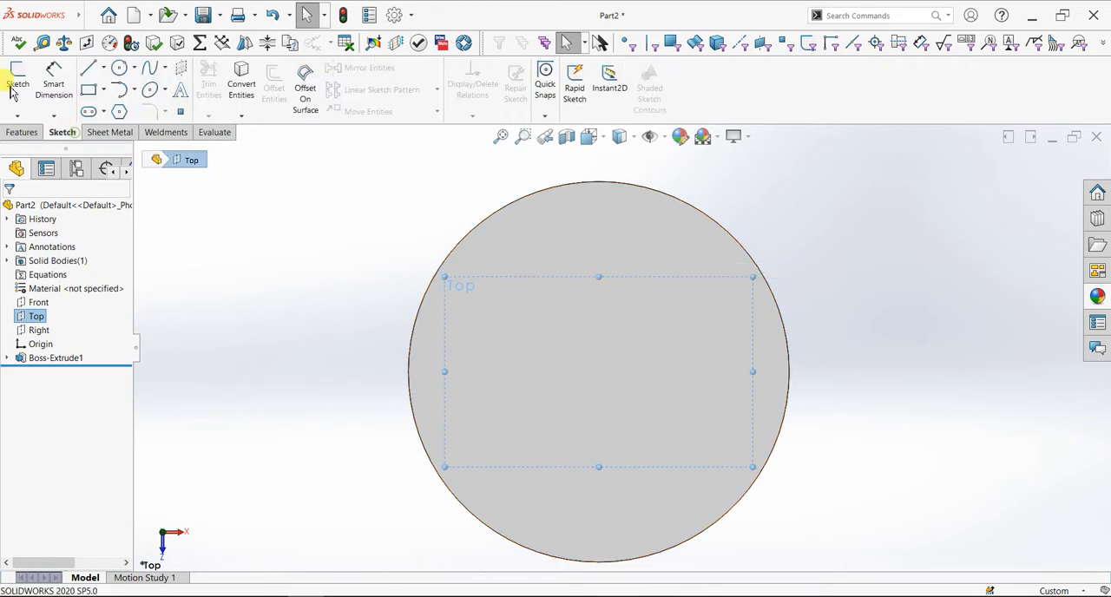
click(17, 82)
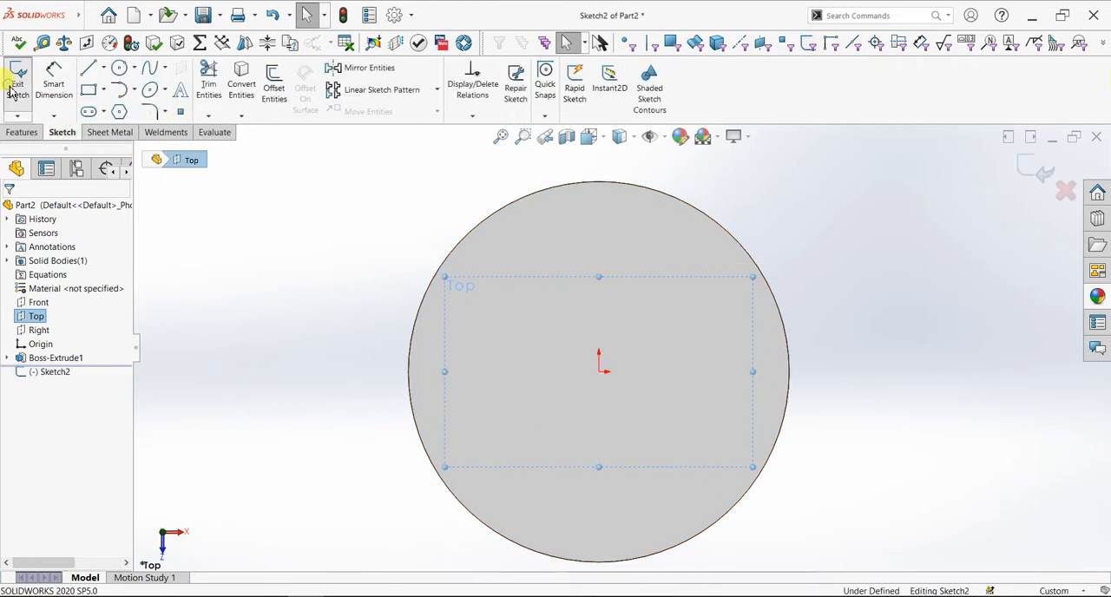
Sketch a 240 mm diameter construction circle centred on the origin
click(121, 75)
click(598, 371)
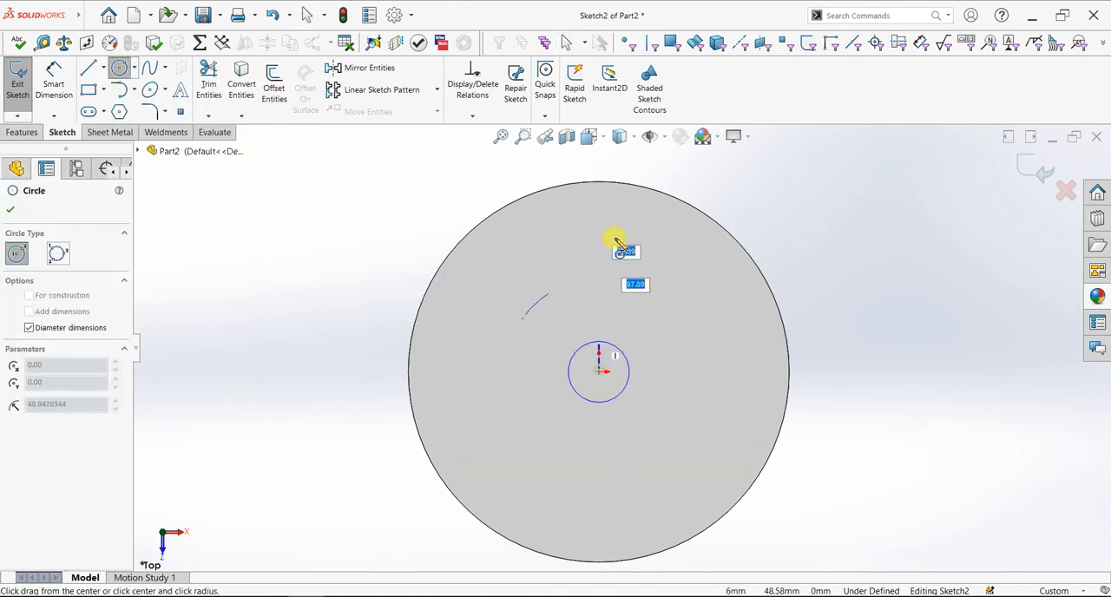
scroll(611, 172, up, 1)
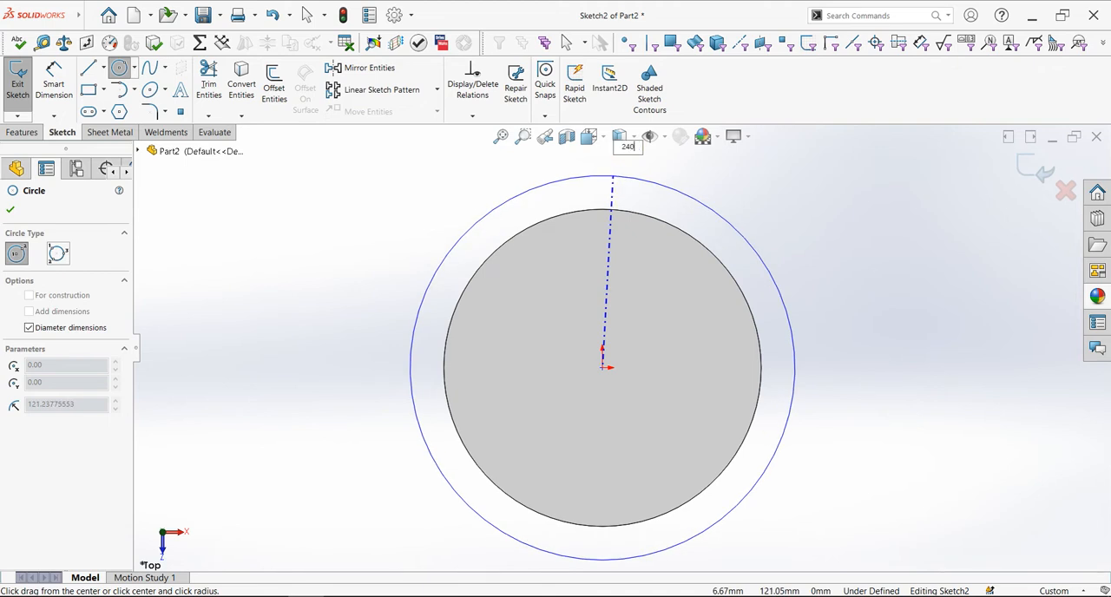
text(240)
key(Return)
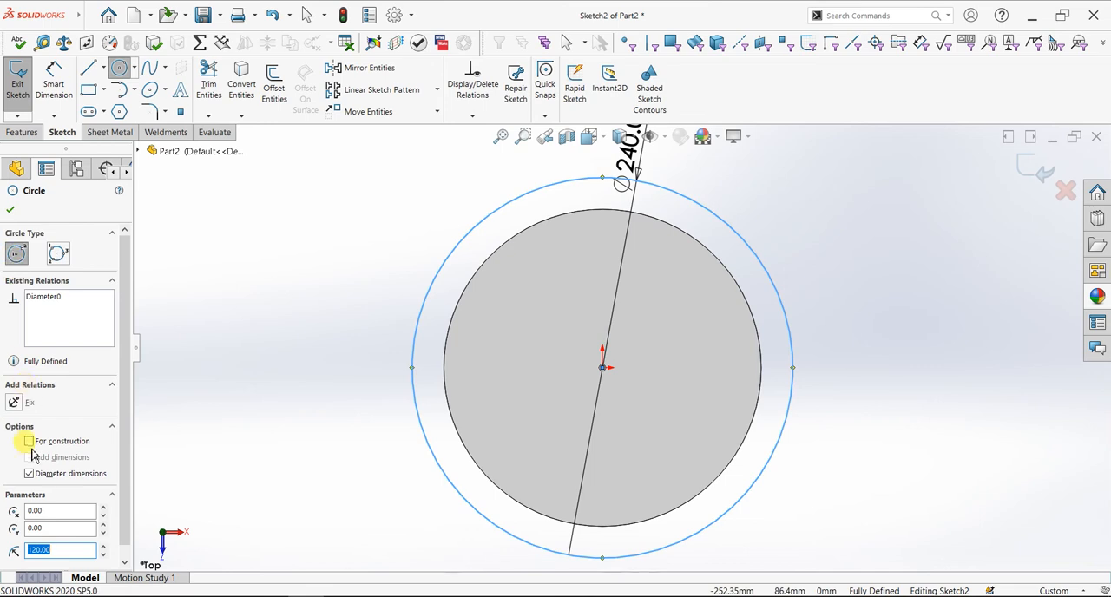
click(28, 442)
click(11, 209)
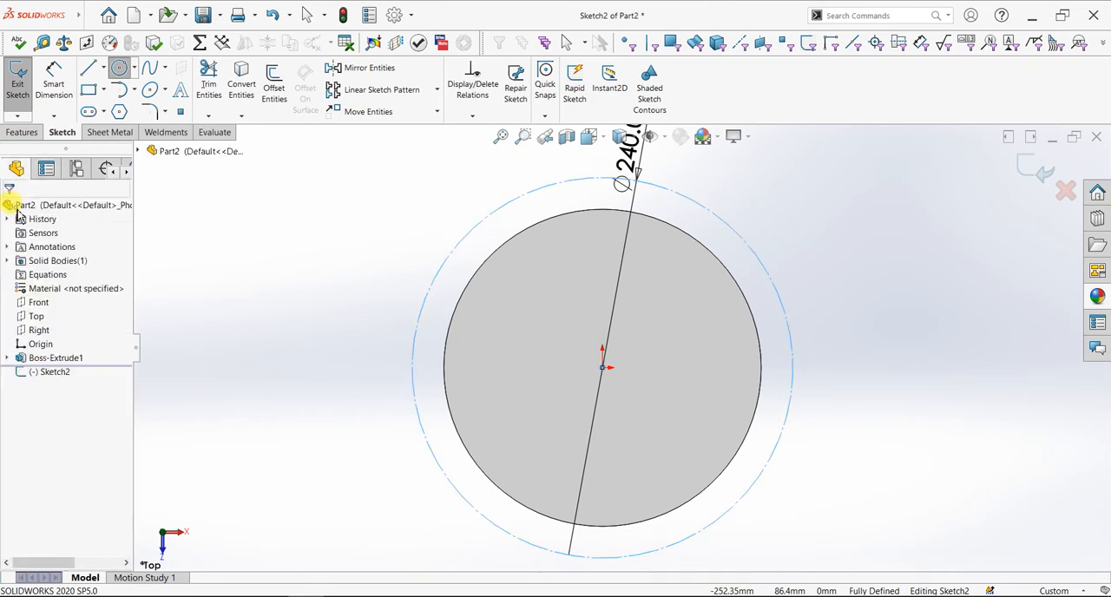
Draw a horizontal centerline from the origin to the quadrant point of the 240 mm construction circle
scroll(630, 247, down, 1)
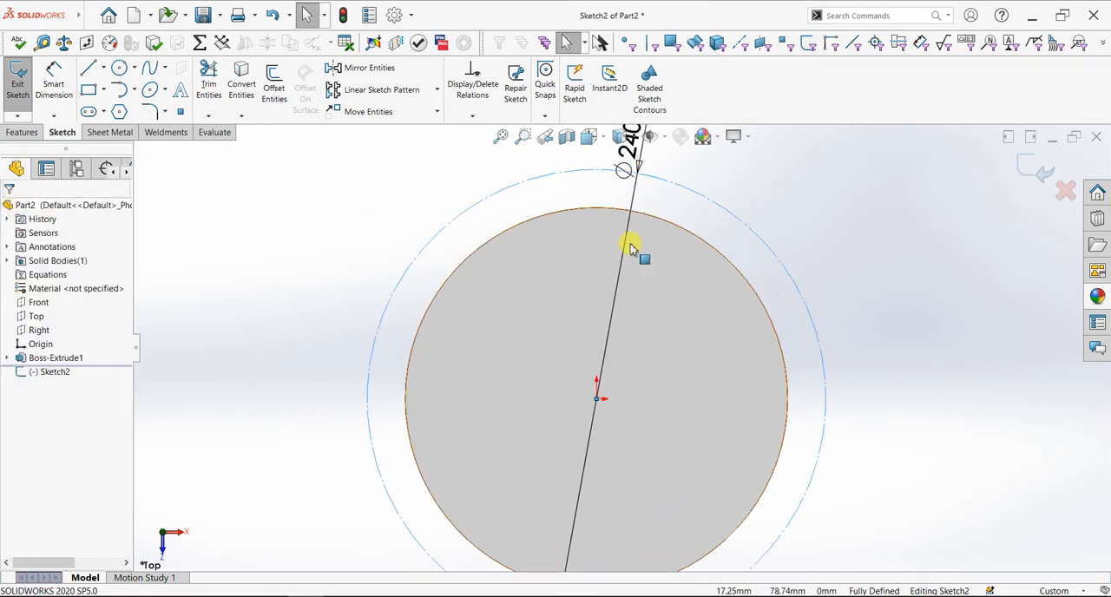
click(103, 68)
click(111, 102)
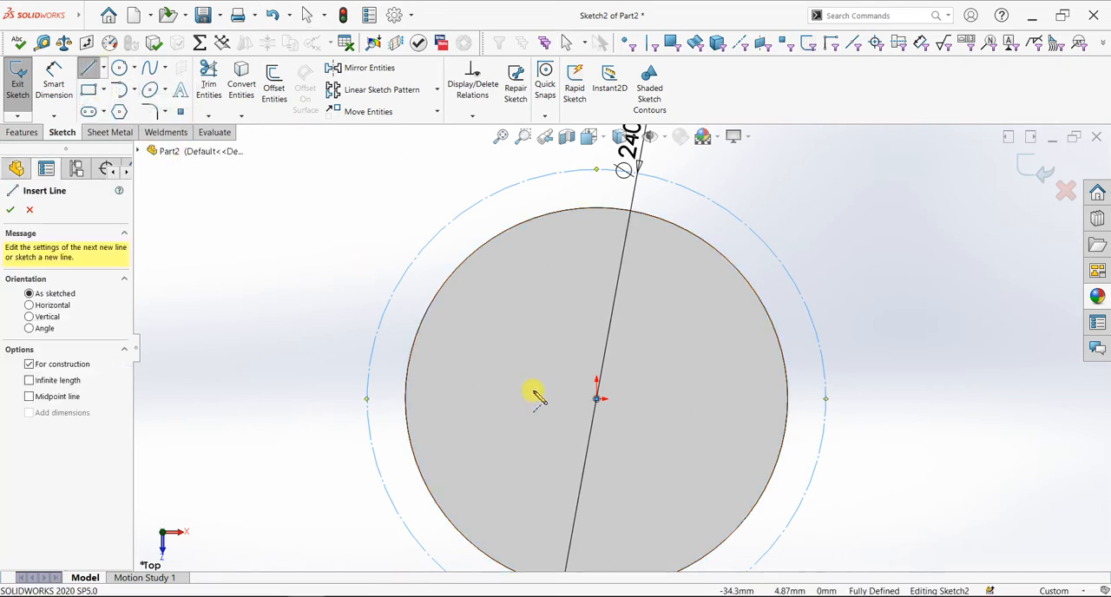
click(595, 400)
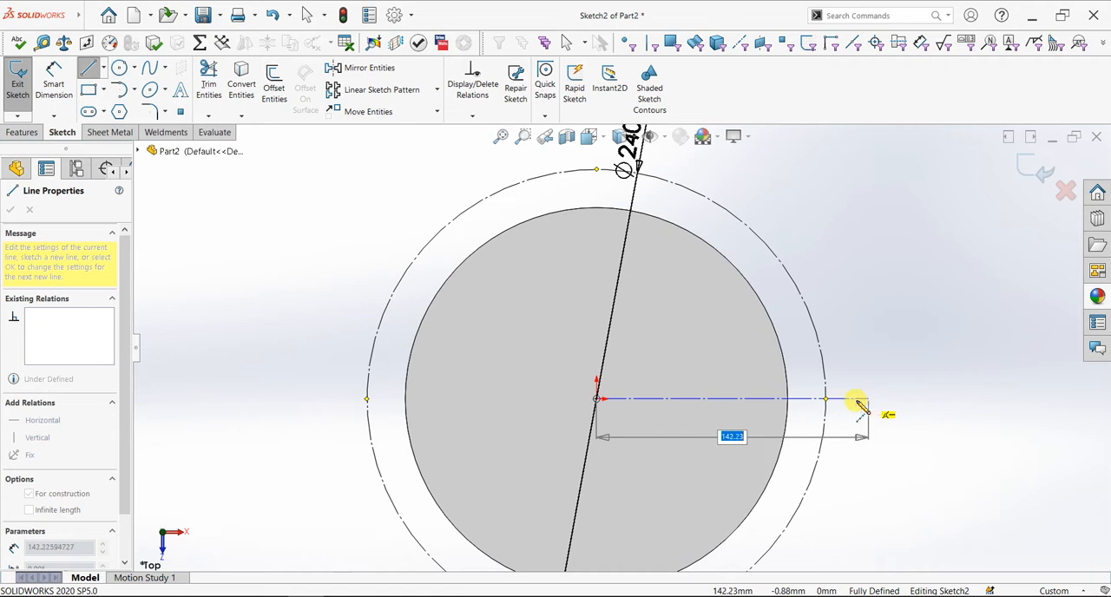
click(826, 399)
right_click(886, 316)
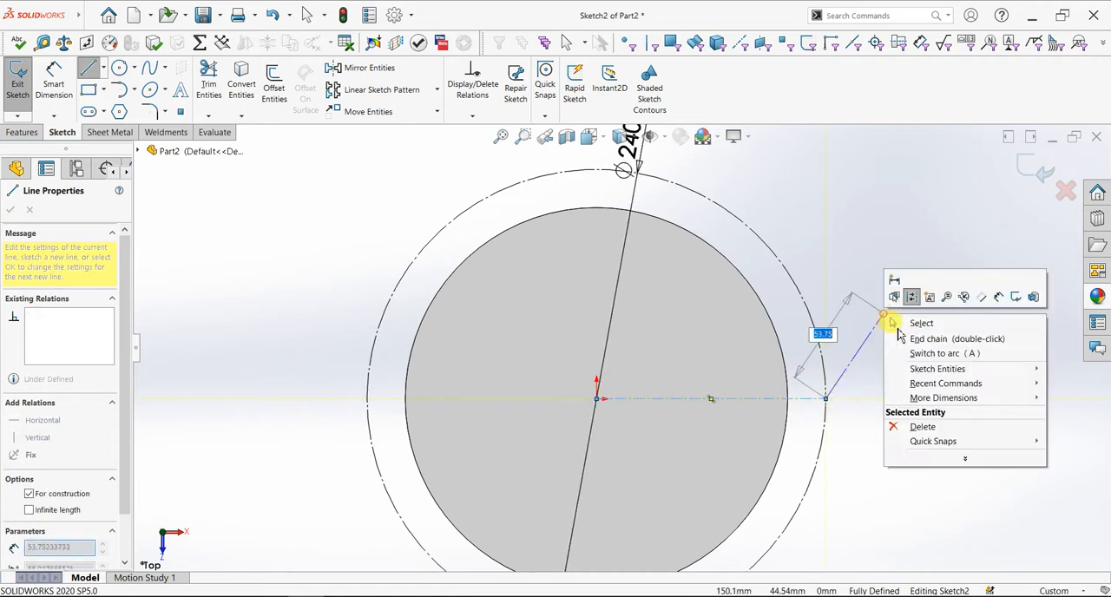
click(903, 324)
Sketch a circle centred on the origin that coincides with the cylinder's outer edge
scroll(864, 416, down, 5)
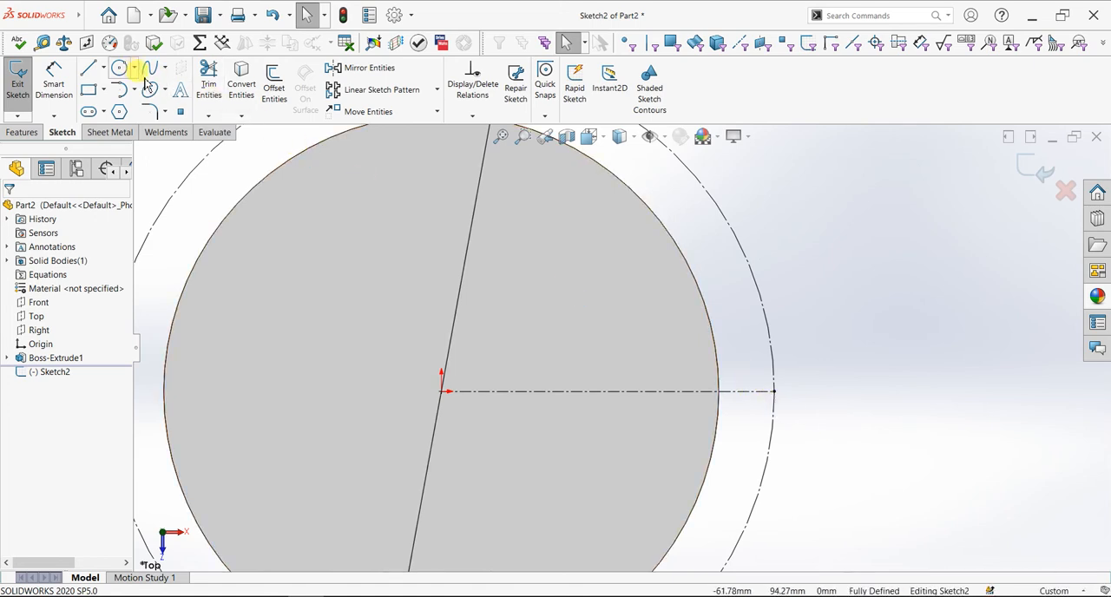
scroll(634, 286, up, 2)
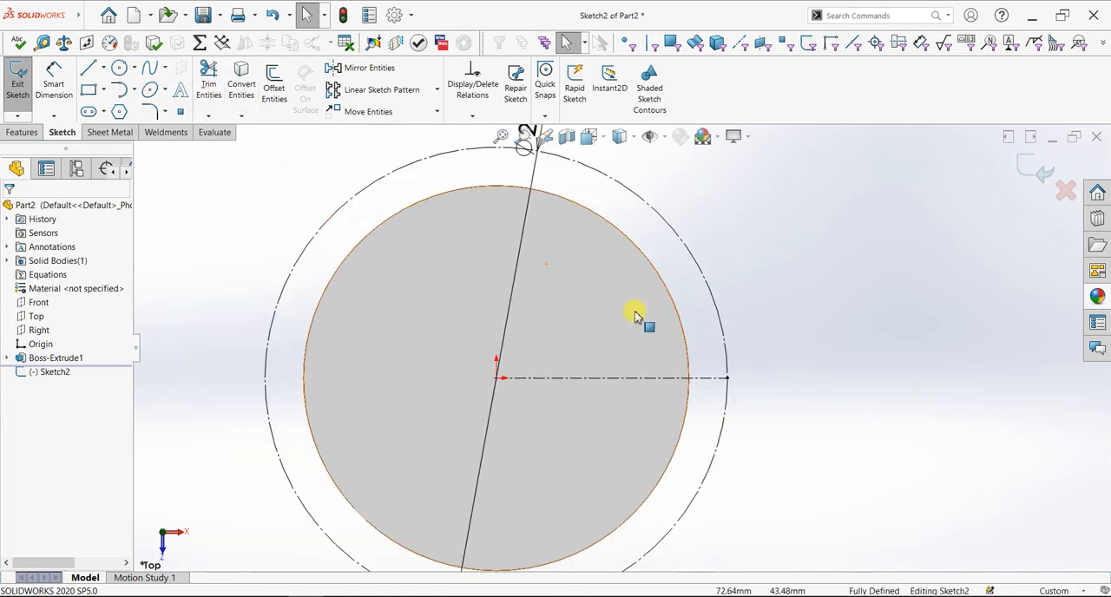
click(119, 71)
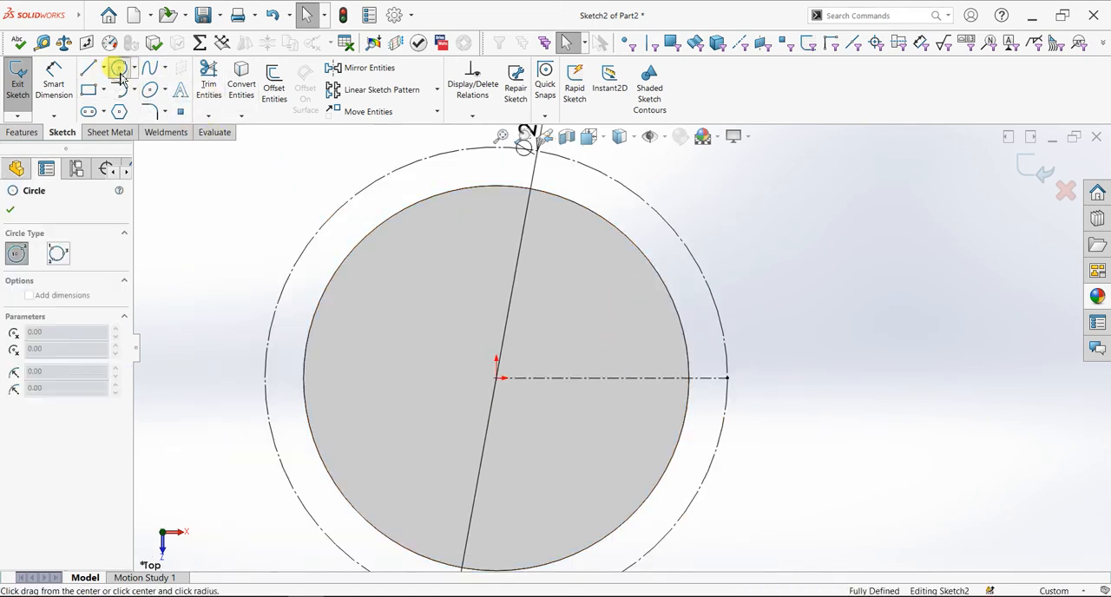
click(497, 379)
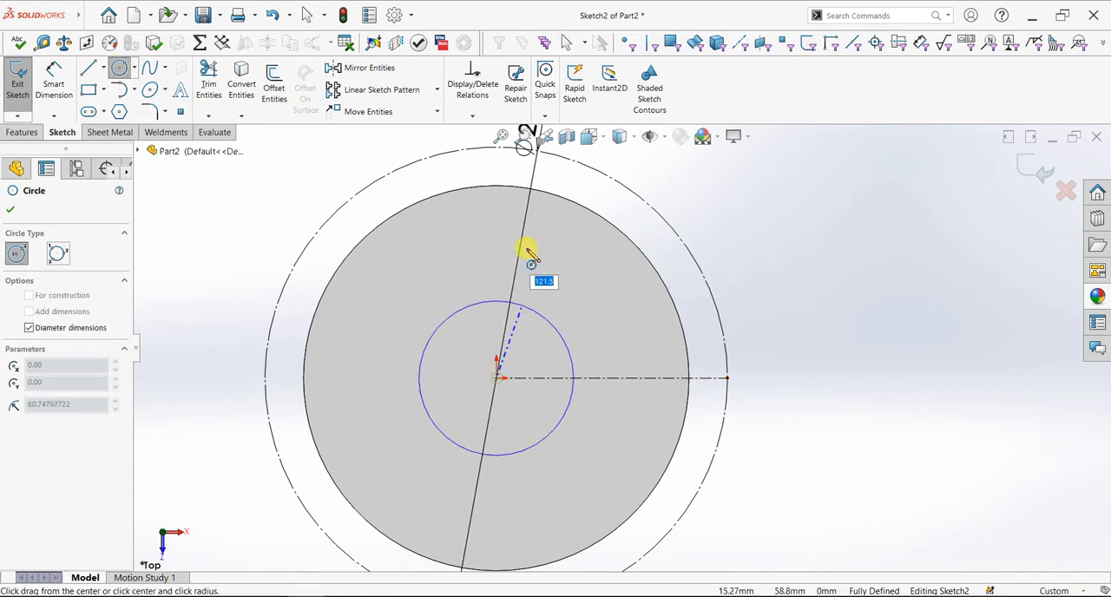
click(530, 189)
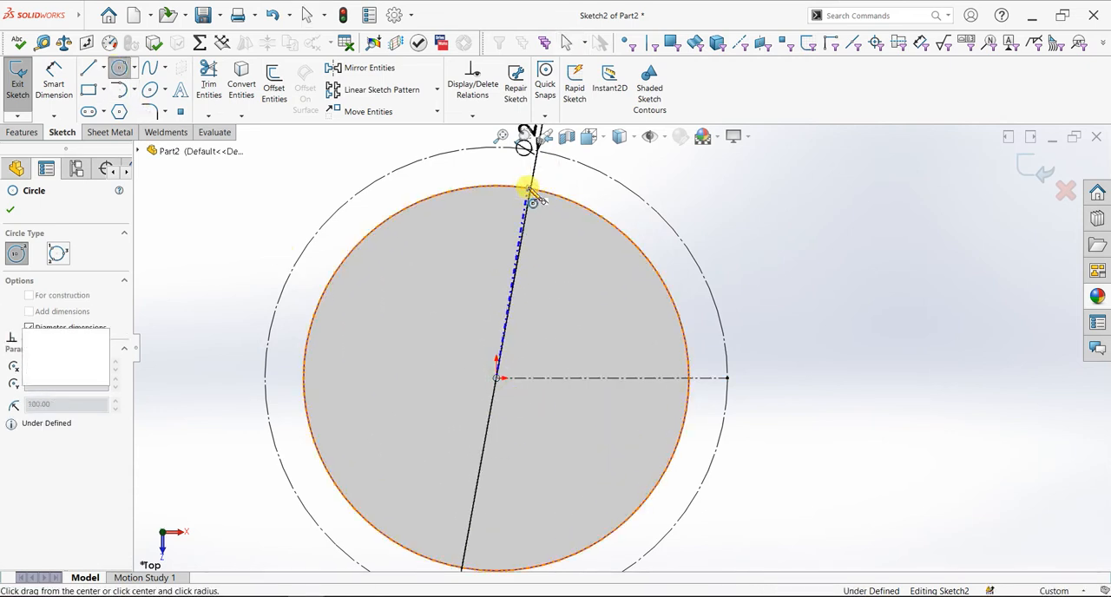
click(12, 209)
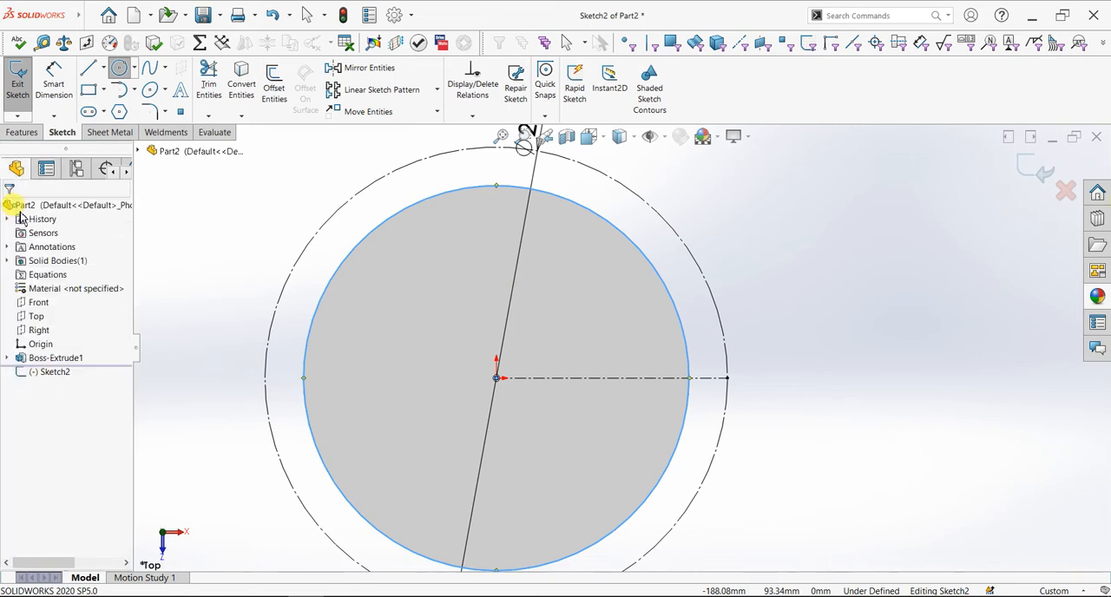
Sketch a line about 66 mm long, tangent to the solid circle and ending on the 240 mm construction circle above the centerline
click(87, 69)
scroll(736, 347, down, 2)
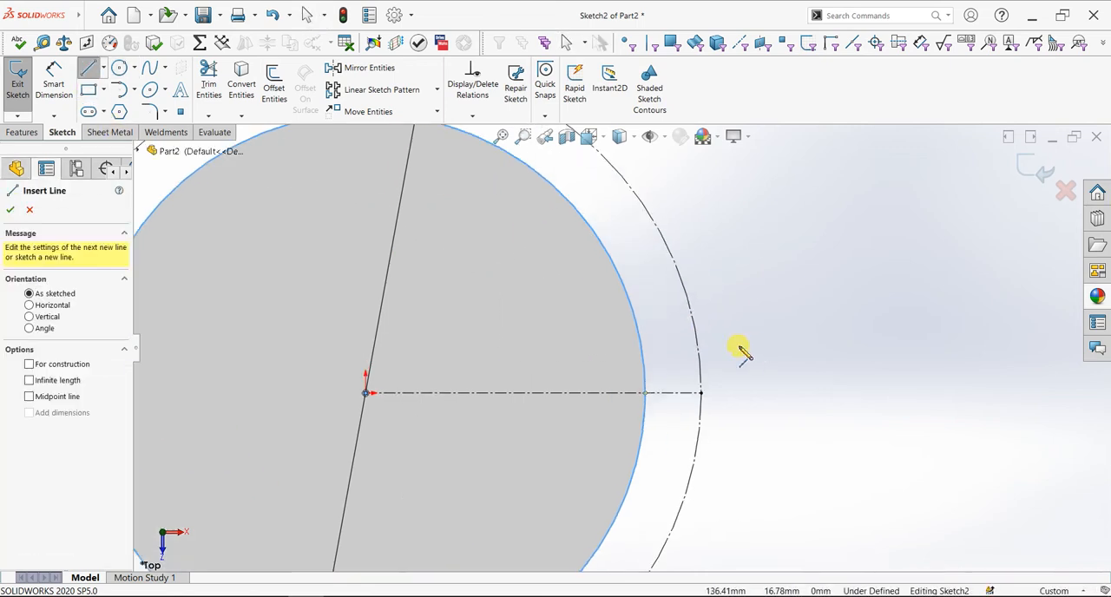
click(641, 343)
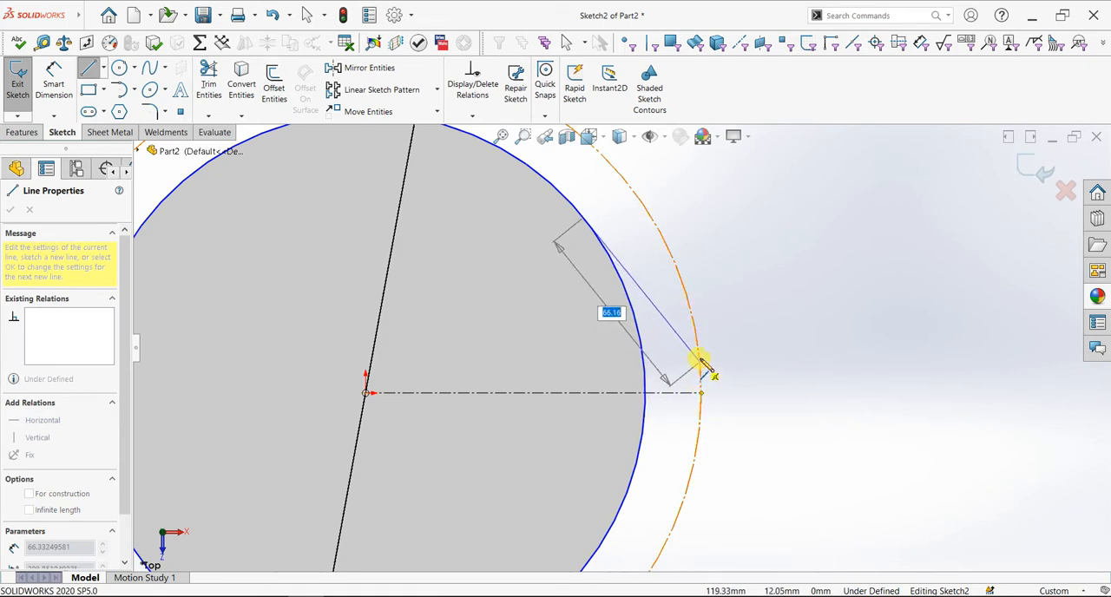
click(700, 357)
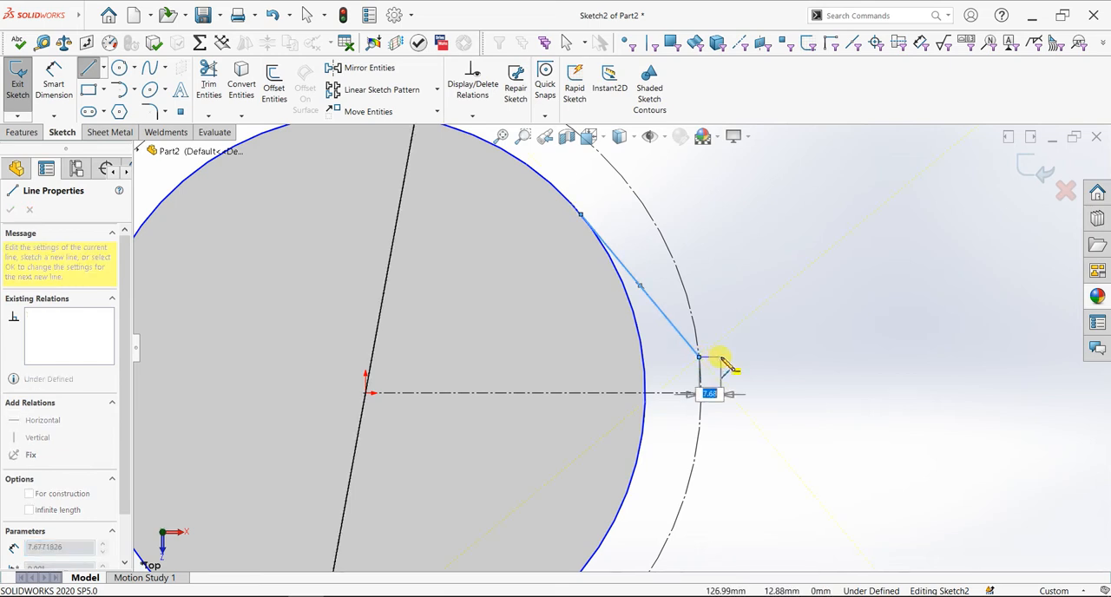
key(Escape)
key(Escape)
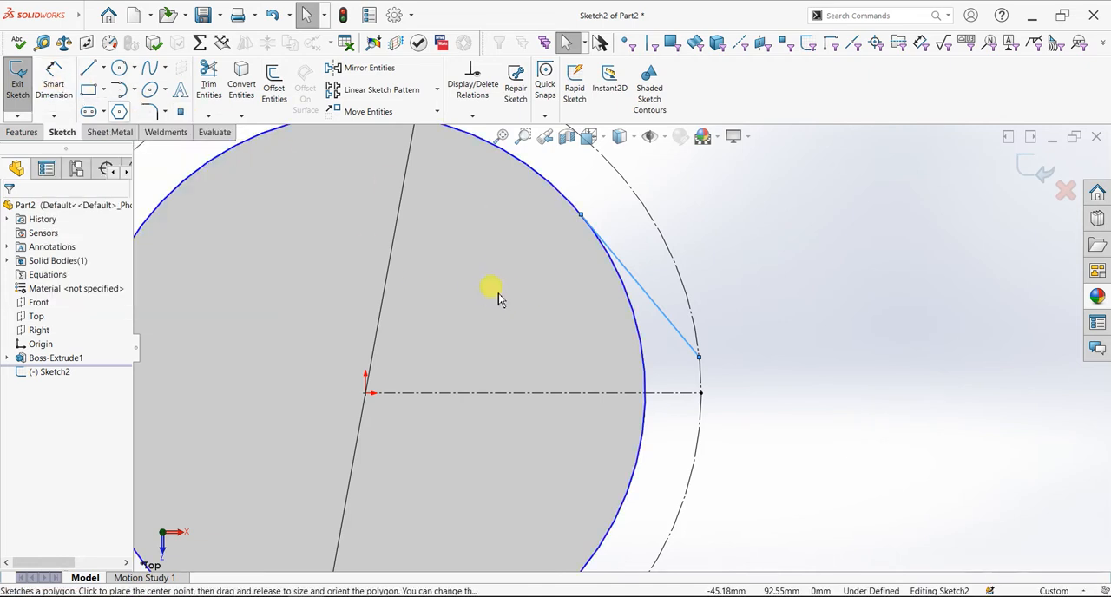
Try to apply a tangent relation between the solid circle and the new line
click(634, 325)
ctrl+click(643, 290)
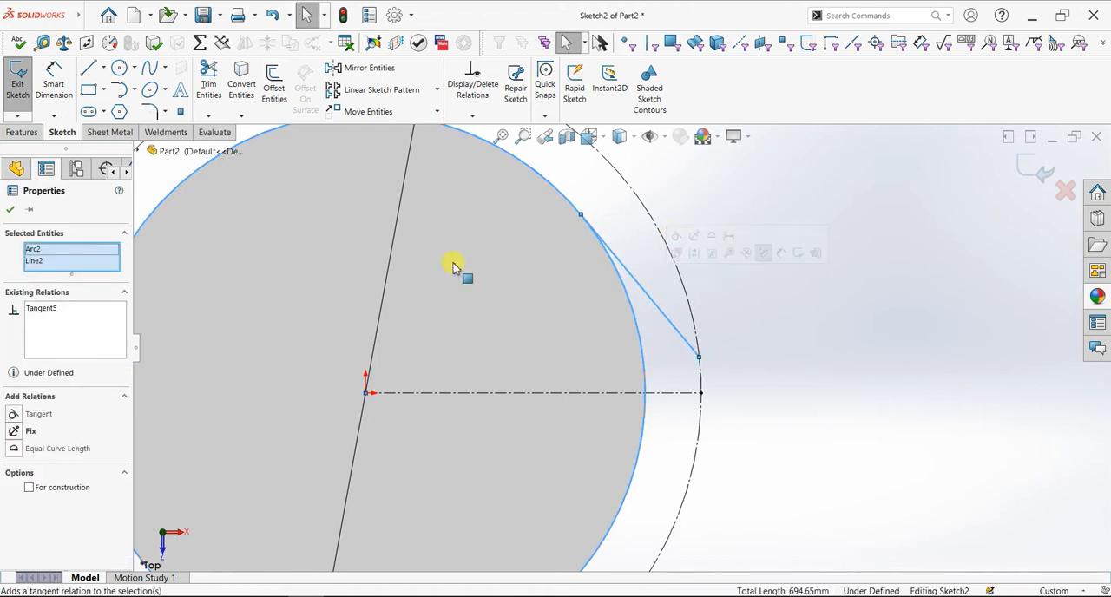
click(10, 209)
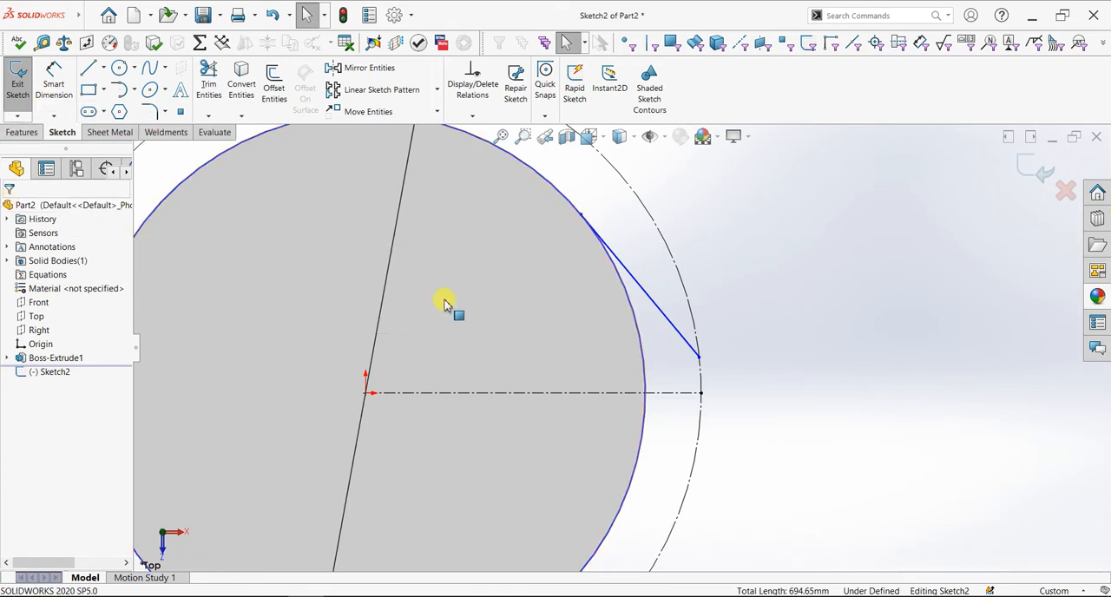
Dimension the distance between the tangent line's upper endpoint and the horizontal centerline as 30 mm
click(52, 80)
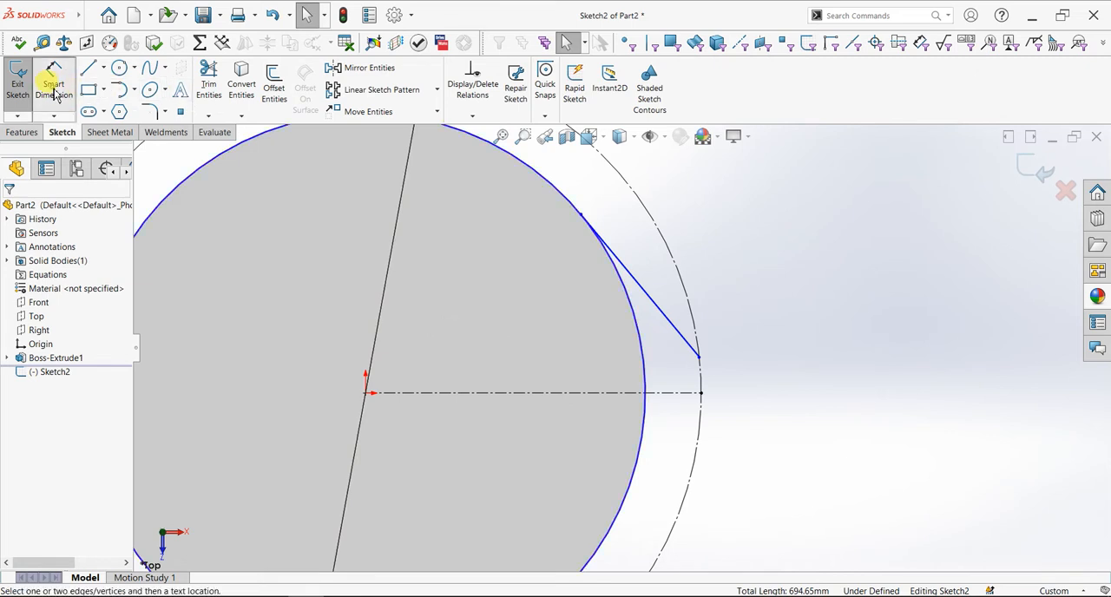
click(580, 217)
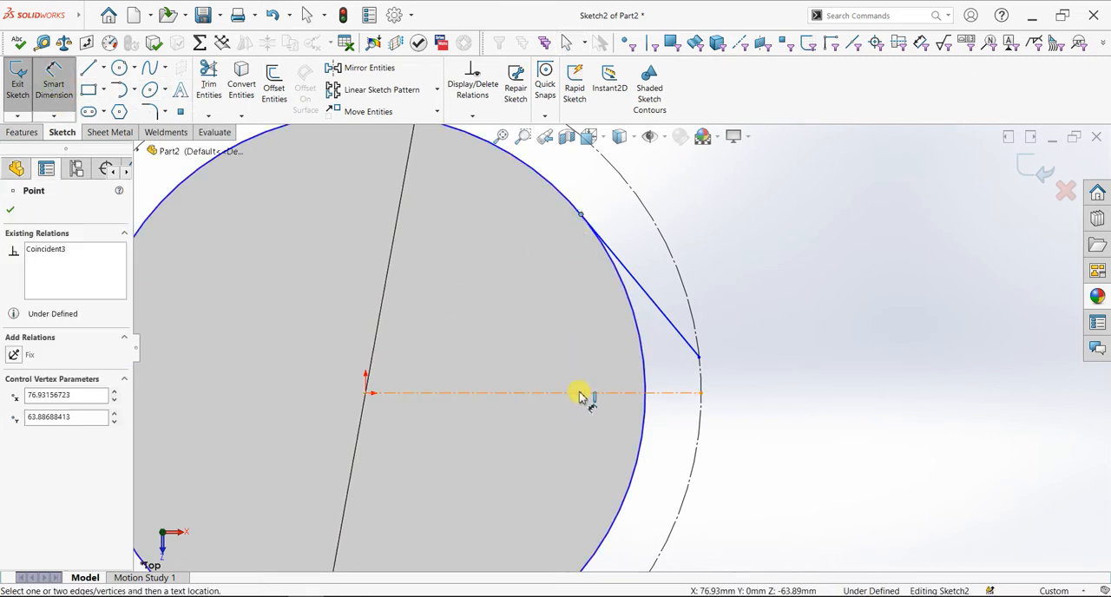
click(580, 393)
click(561, 326)
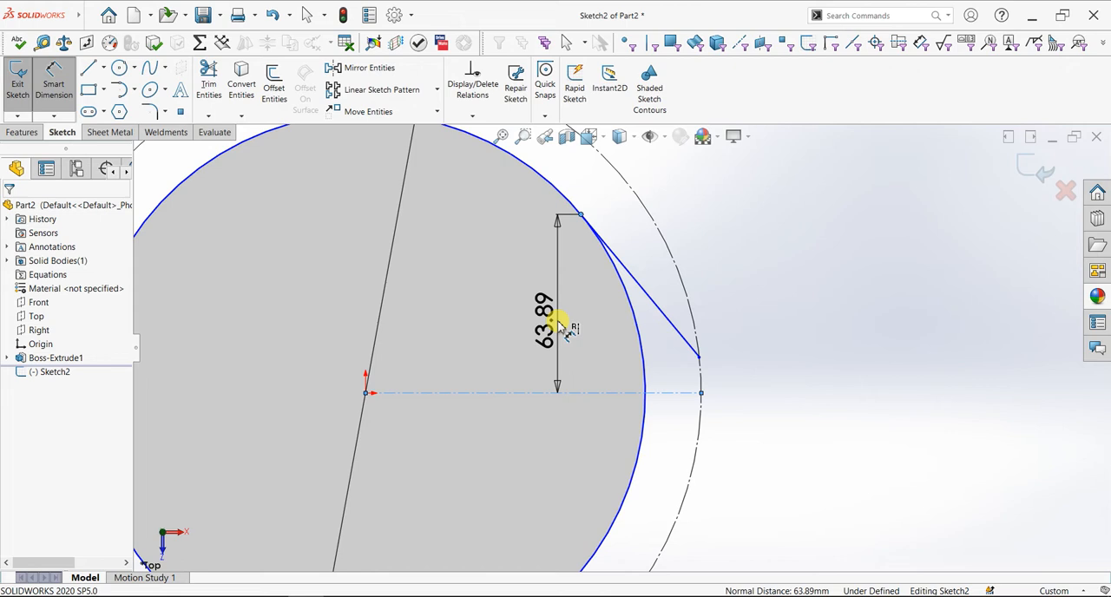
text(30)
key(Return)
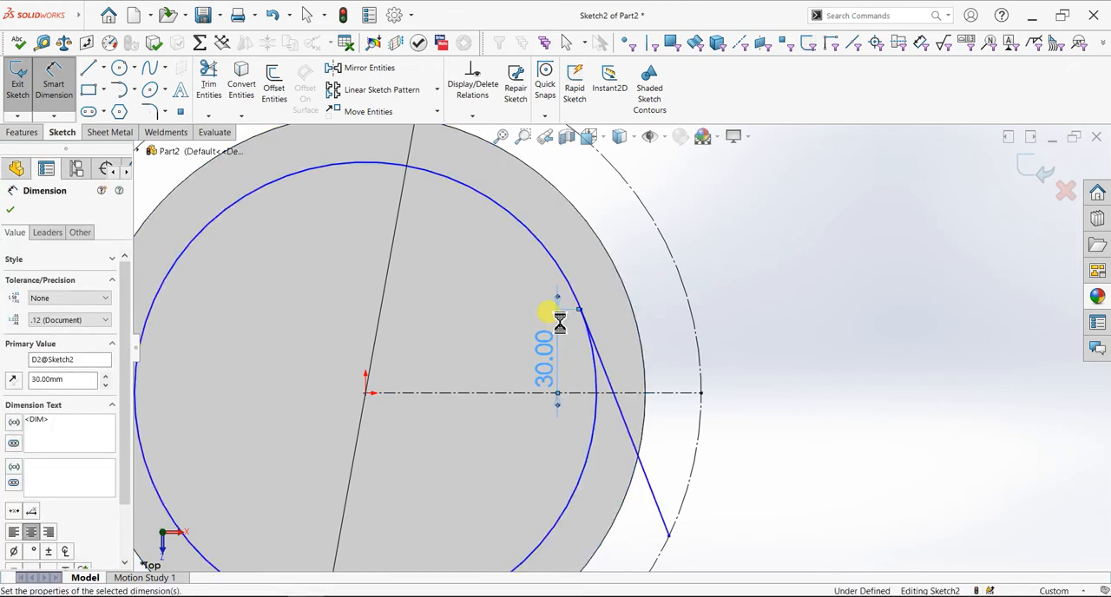
scroll(562, 385, up, 1)
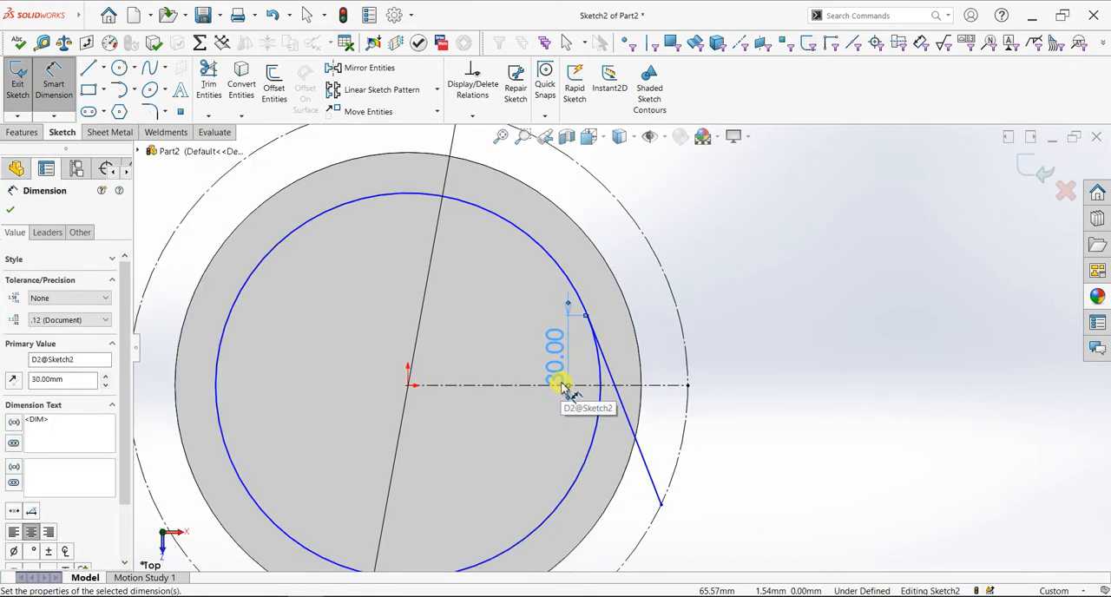
Undo the 30 mm dimension and the tangent line, keeping the circles and the centerline
key(ctrl+z)
key(ctrl+z)
key(ctrl+z)
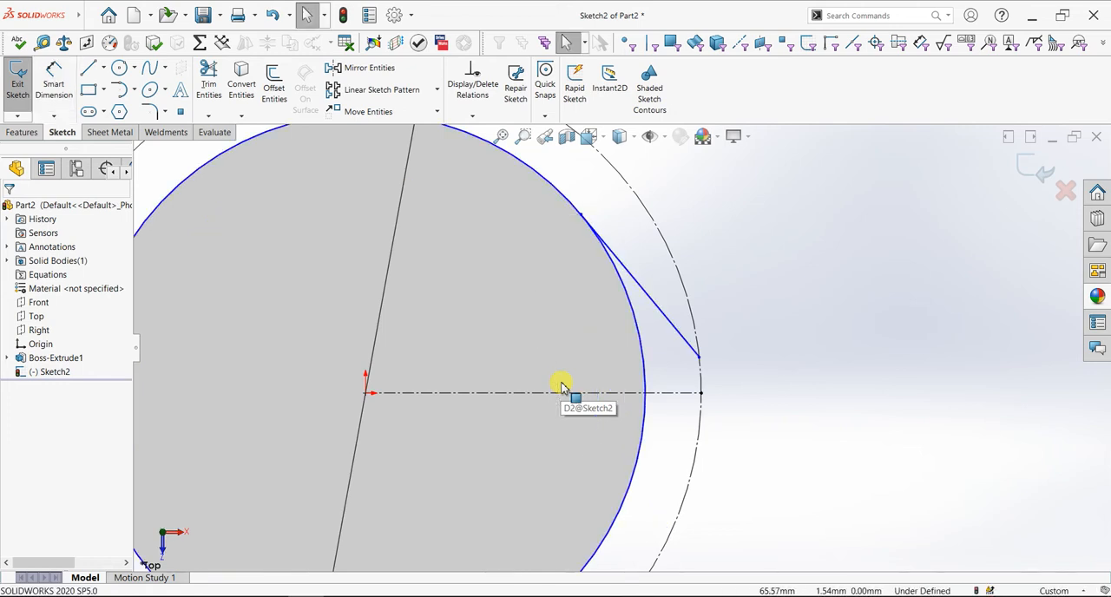
key(ctrl+z)
key(ctrl+z)
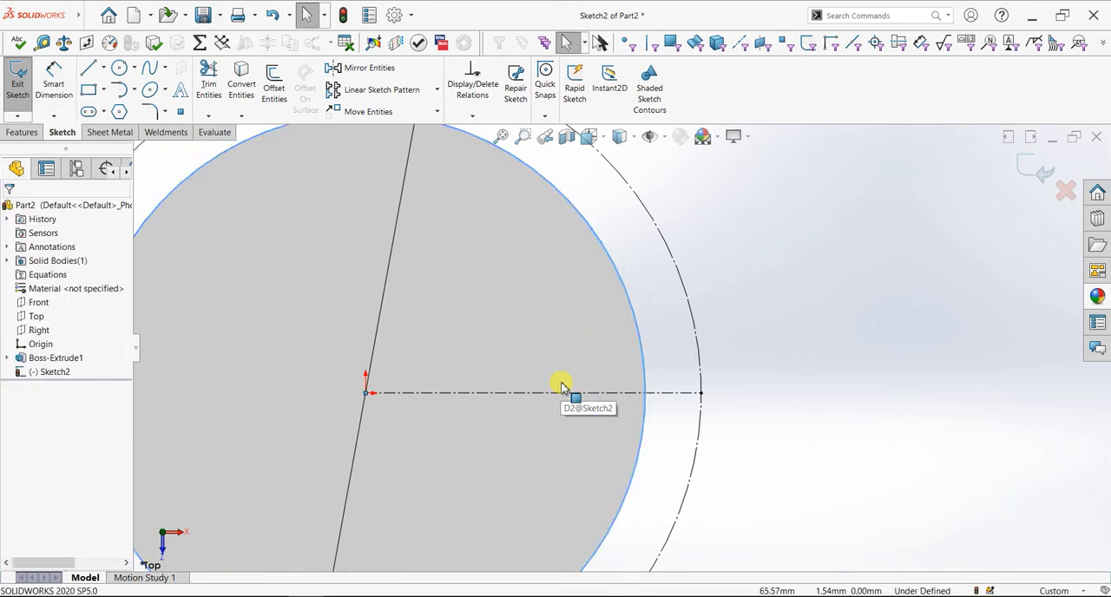
click(46, 167)
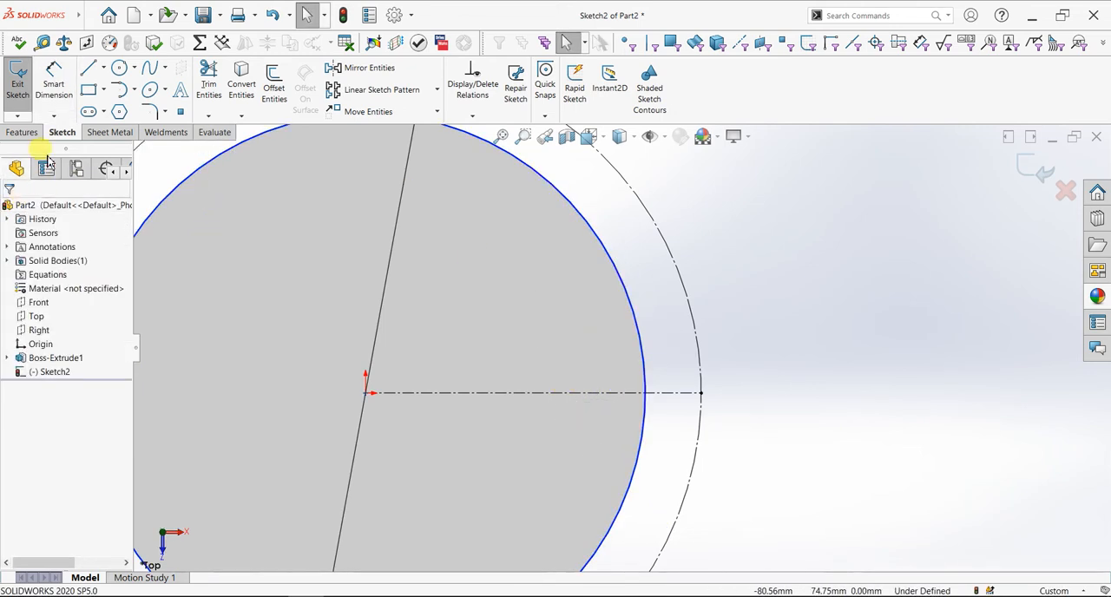
Sketch a slanted line about 24 mm long from the solid circle, just above the centerline, outward to the construction circle
click(88, 69)
click(640, 353)
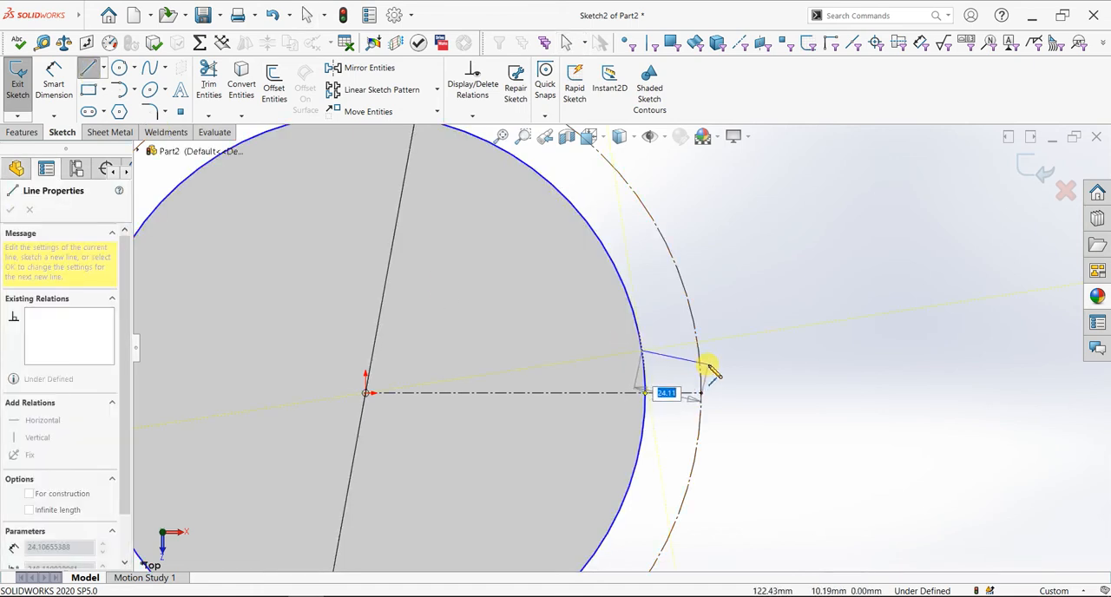
click(705, 364)
key(Escape)
scroll(709, 406, down, 3)
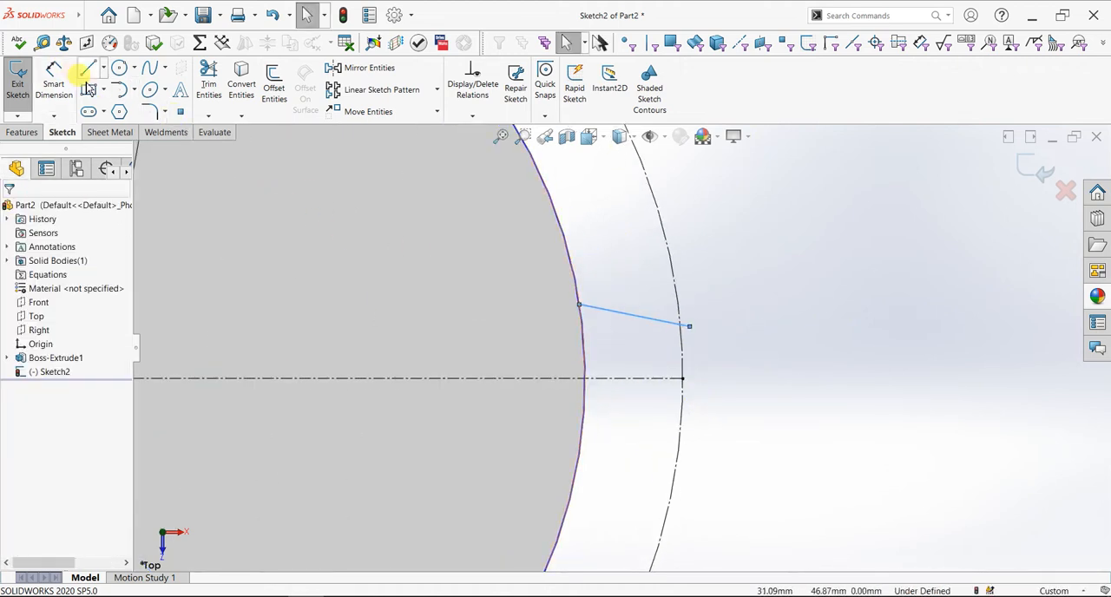
Make the slanted line's inner endpoint coincident with the solid circle and its outer endpoint coincident with the 240 mm construction circle
click(579, 306)
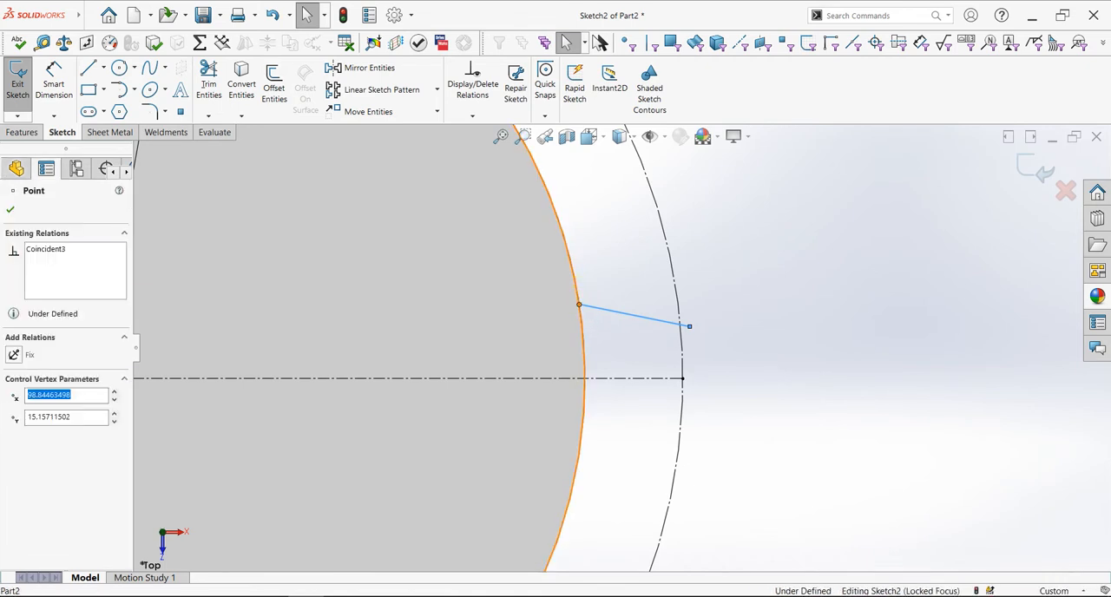
ctrl+click(586, 285)
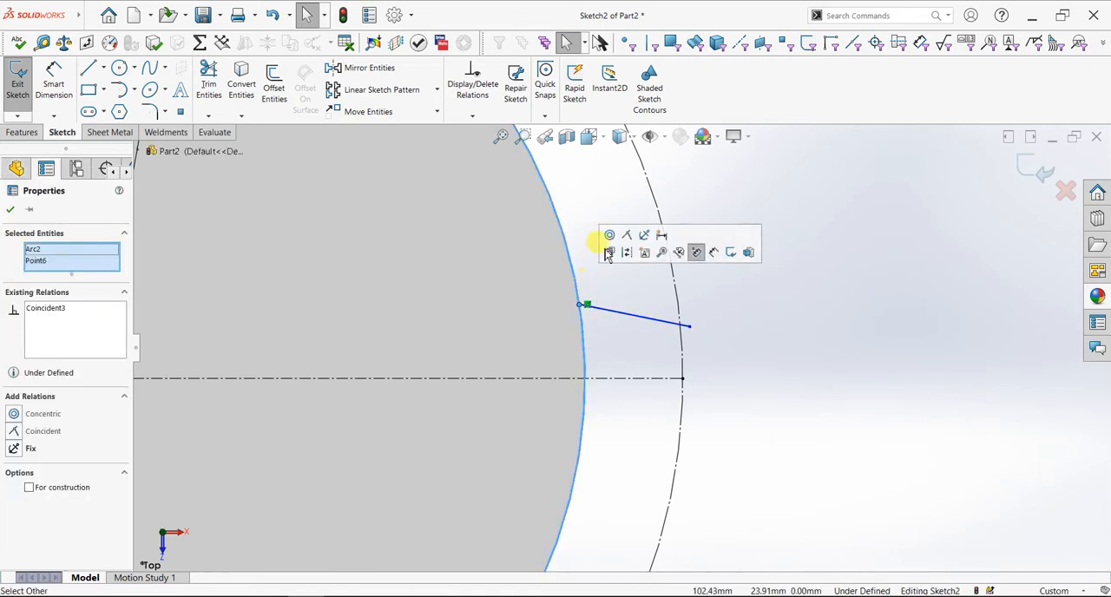
key(Escape)
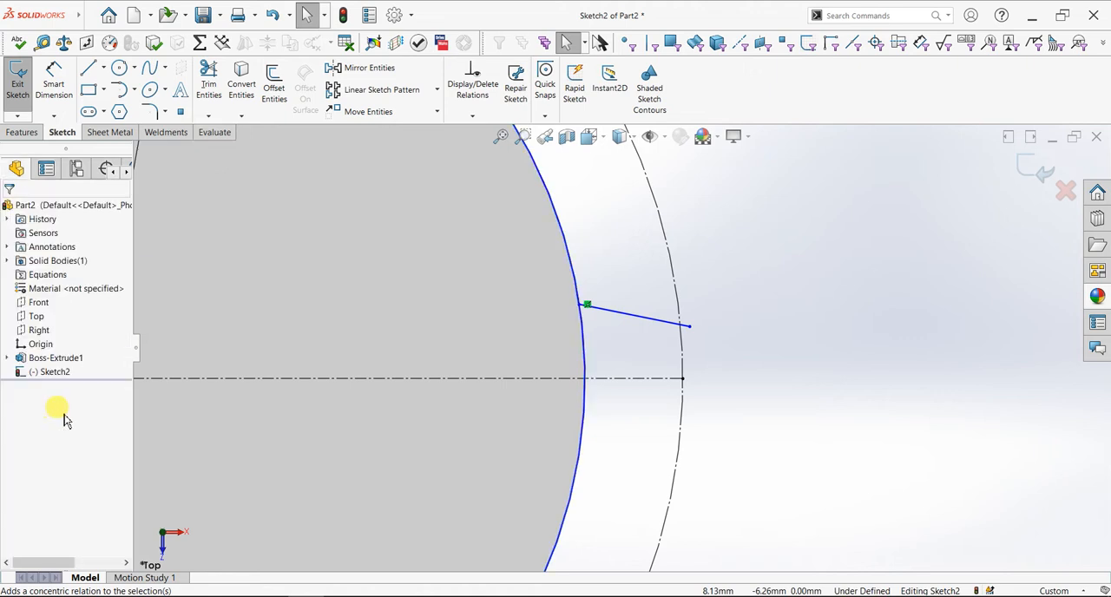
click(580, 307)
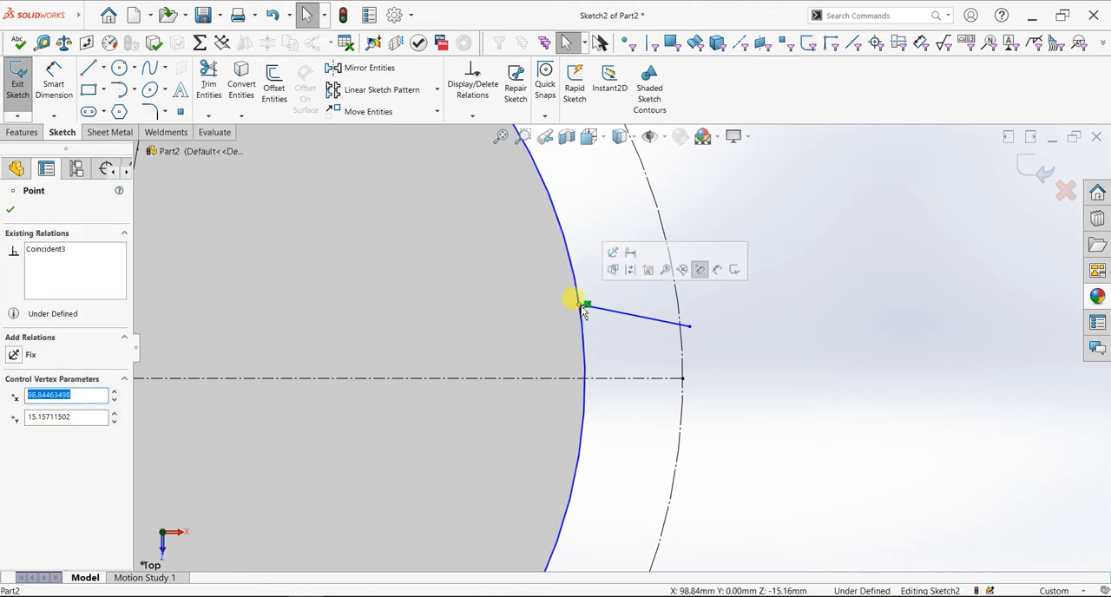
ctrl+click(579, 296)
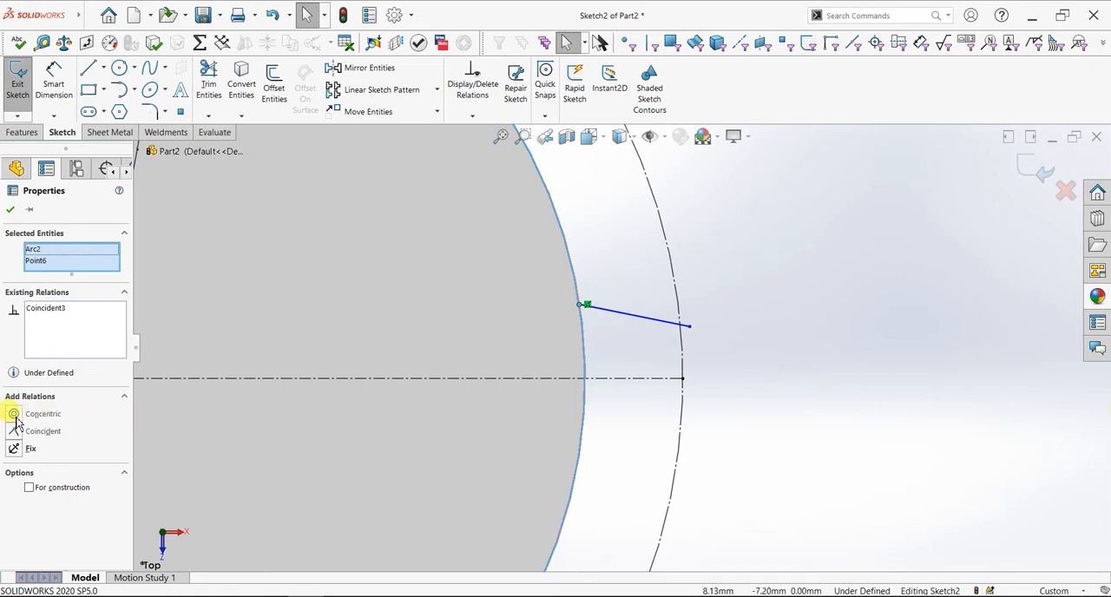
key(Escape)
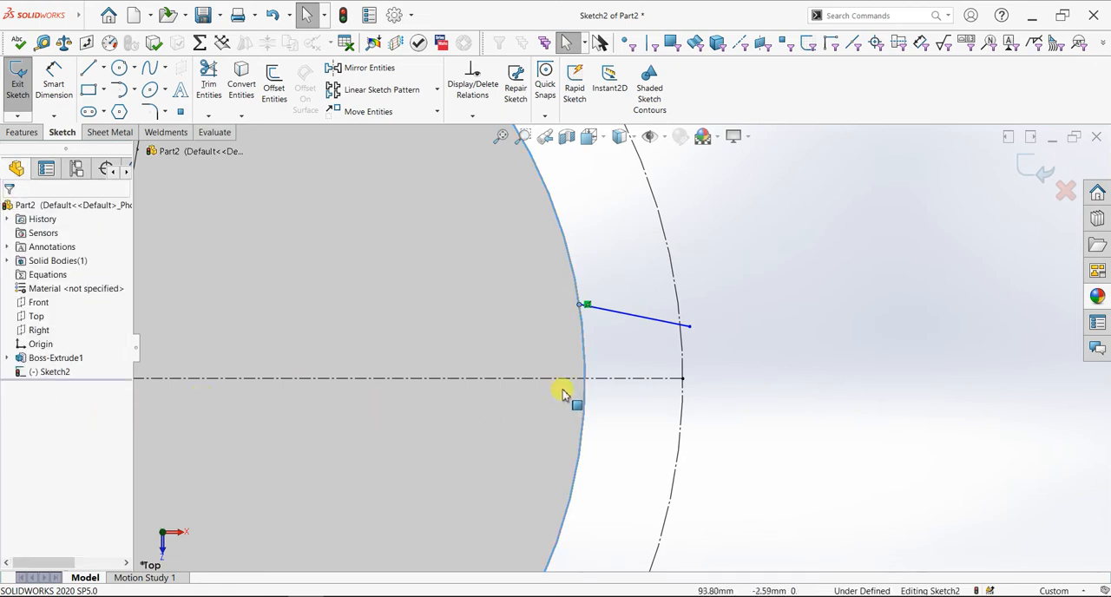
click(685, 326)
drag(682, 335, 683, 340)
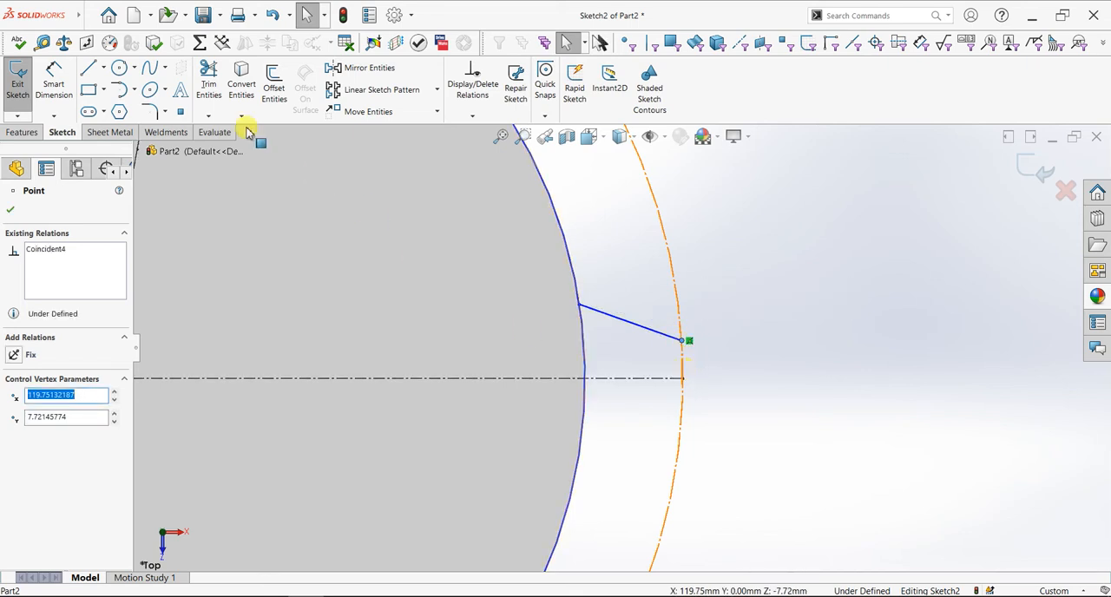
Dimension the vertical distance from the slanted line's outer endpoint to the centerline's end as 7 mm
click(54, 83)
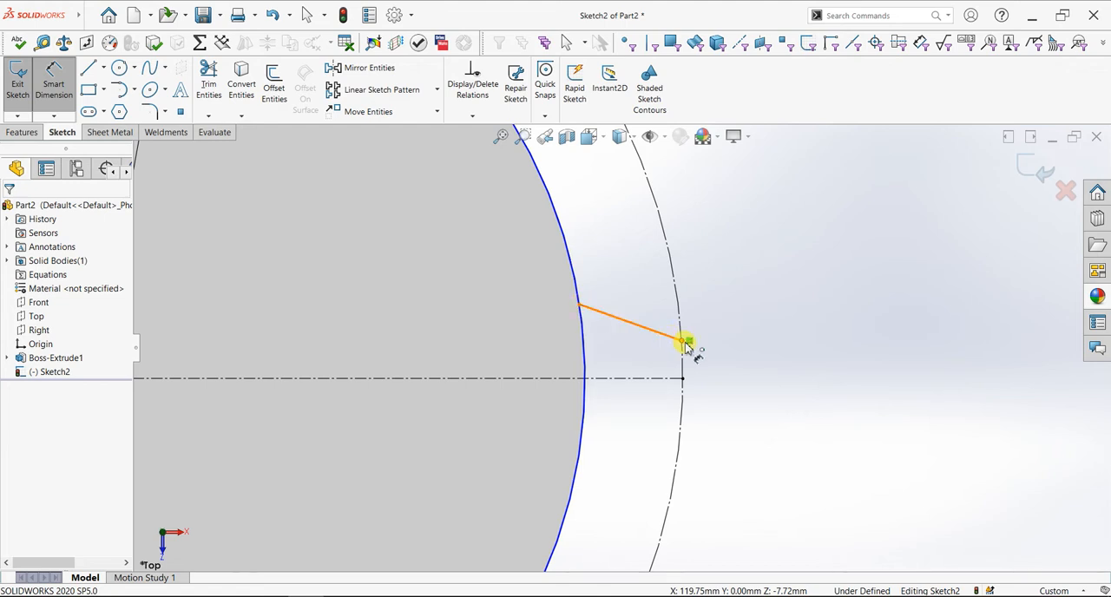
click(683, 342)
click(682, 378)
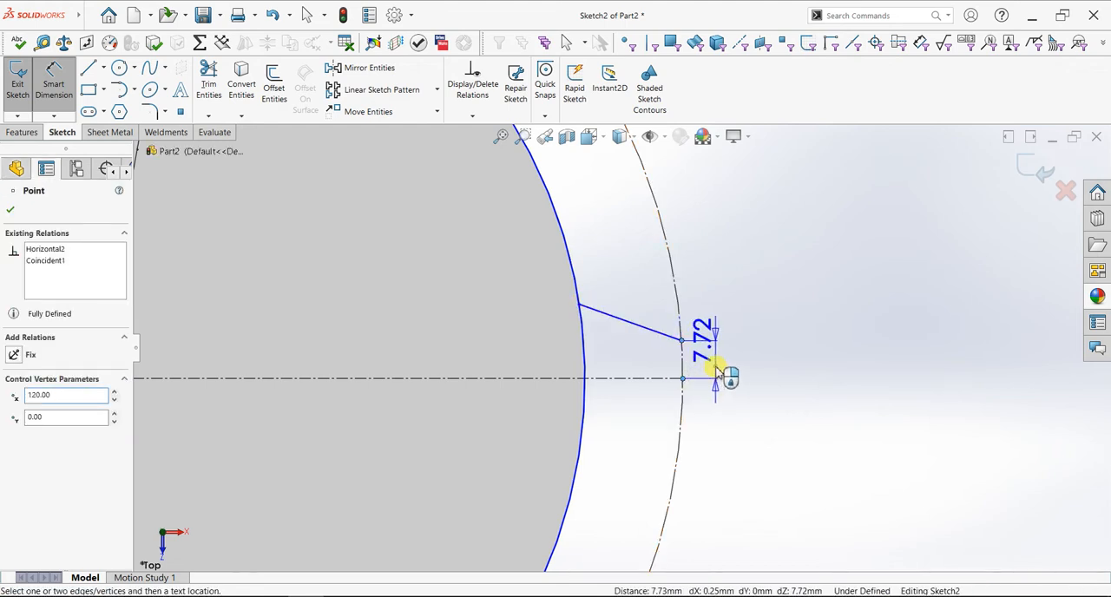
click(717, 373)
text(7)
key(Return)
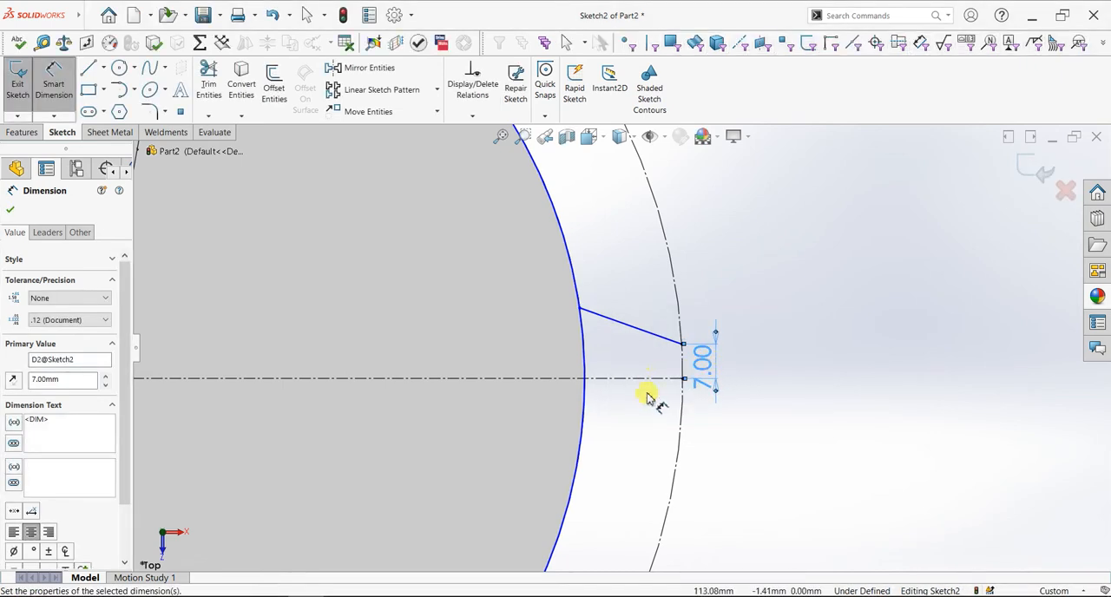
Dimension the vertical distance from the slanted line's inner endpoint to the centerline as 15 mm
scroll(643, 394, down, 1)
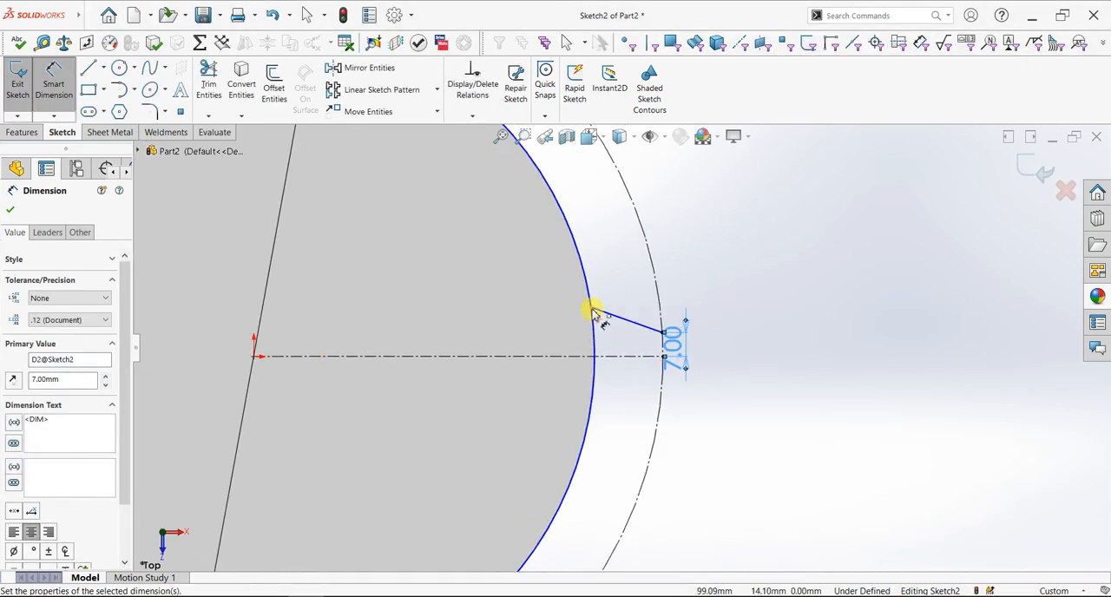
click(605, 356)
click(555, 343)
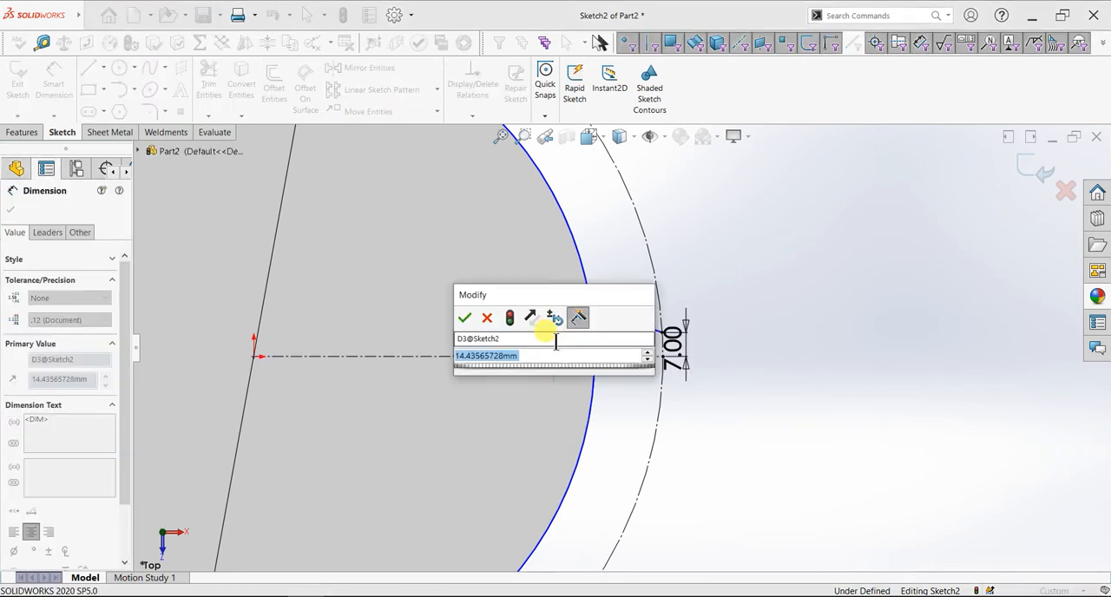
text(15)
key(Return)
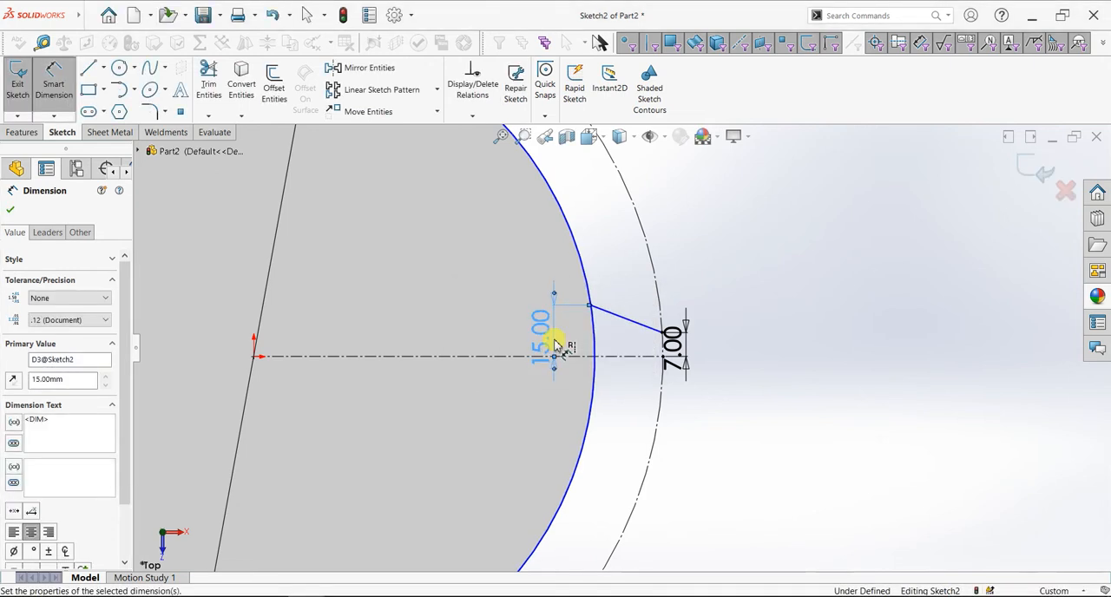
click(10, 211)
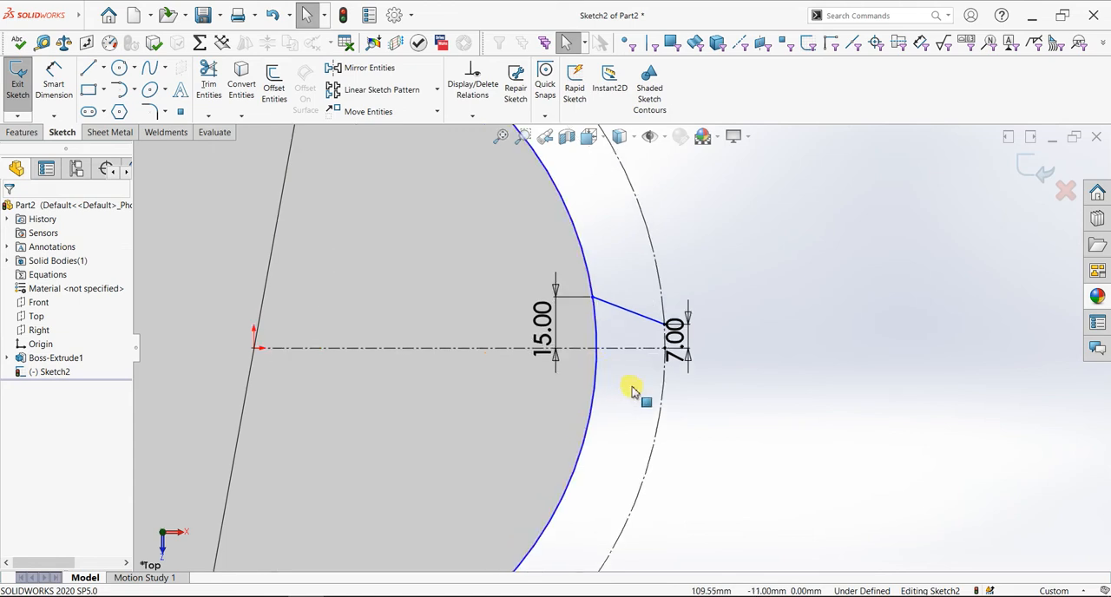
Draw a horizontal line 5 mm long outward from the slanted line's outer endpoint
scroll(642, 386, down, 2)
scroll(651, 368, down, 2)
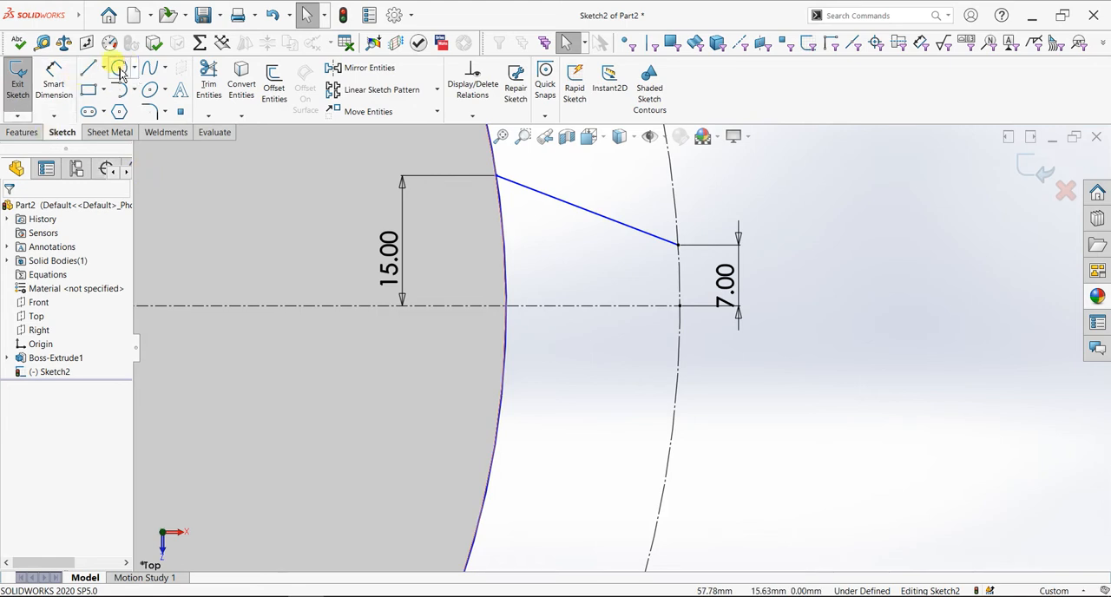
click(85, 70)
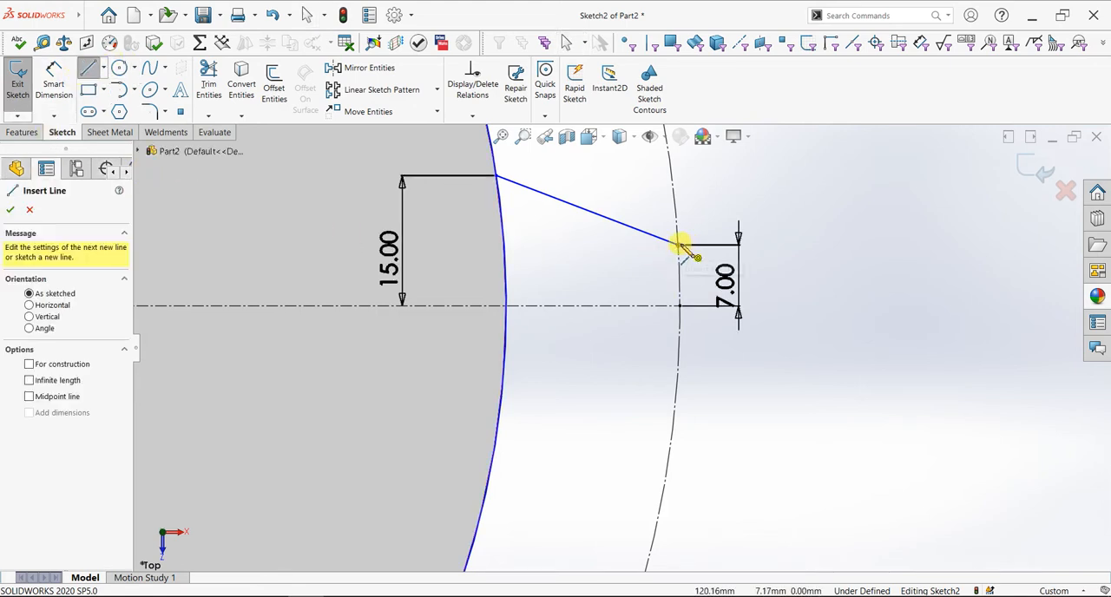
click(680, 247)
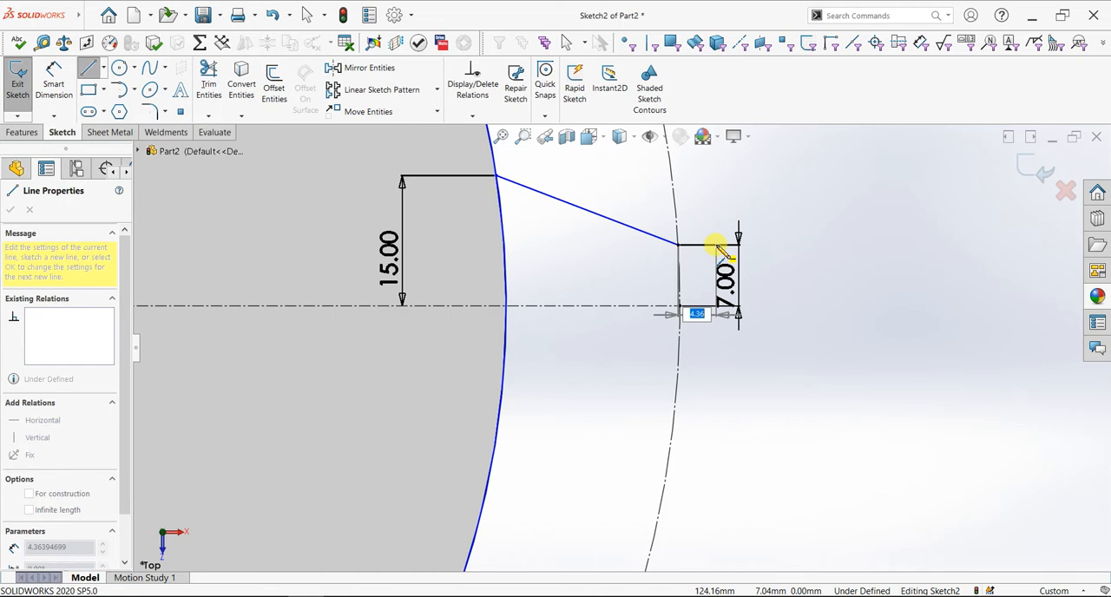
click(715, 246)
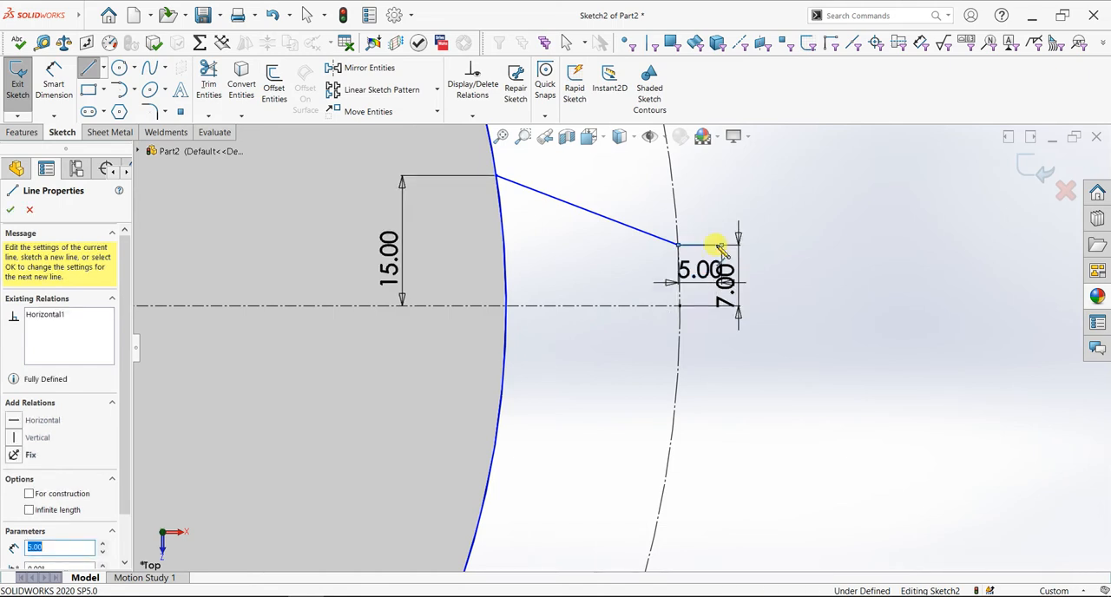
key(Escape)
key(Escape)
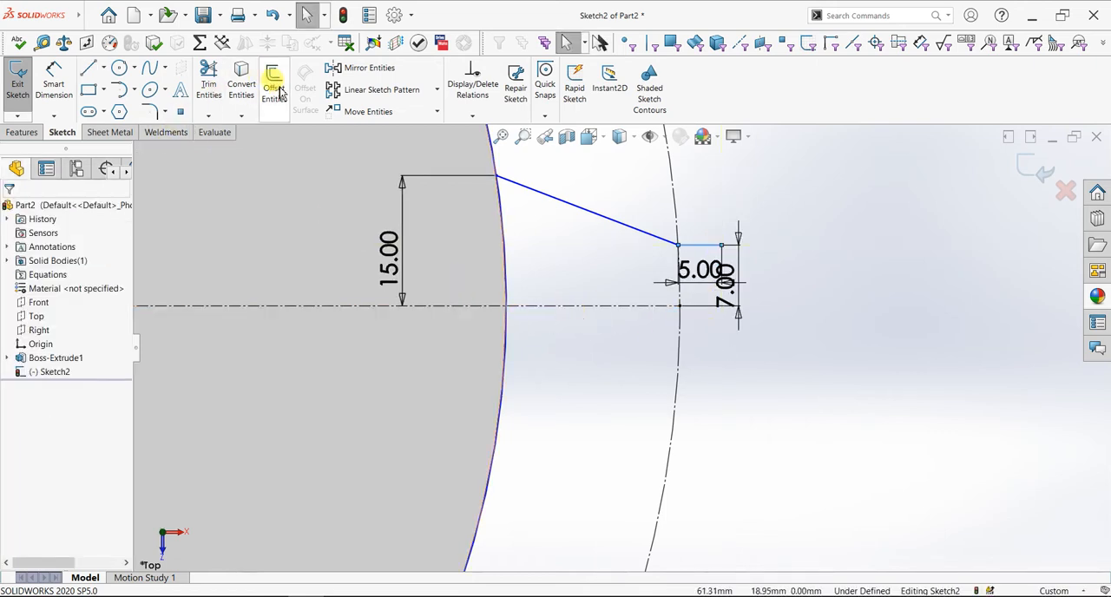
Mirror the slanted line and the 5 mm horizontal line about the horizontal centerline, keeping the originals
click(349, 75)
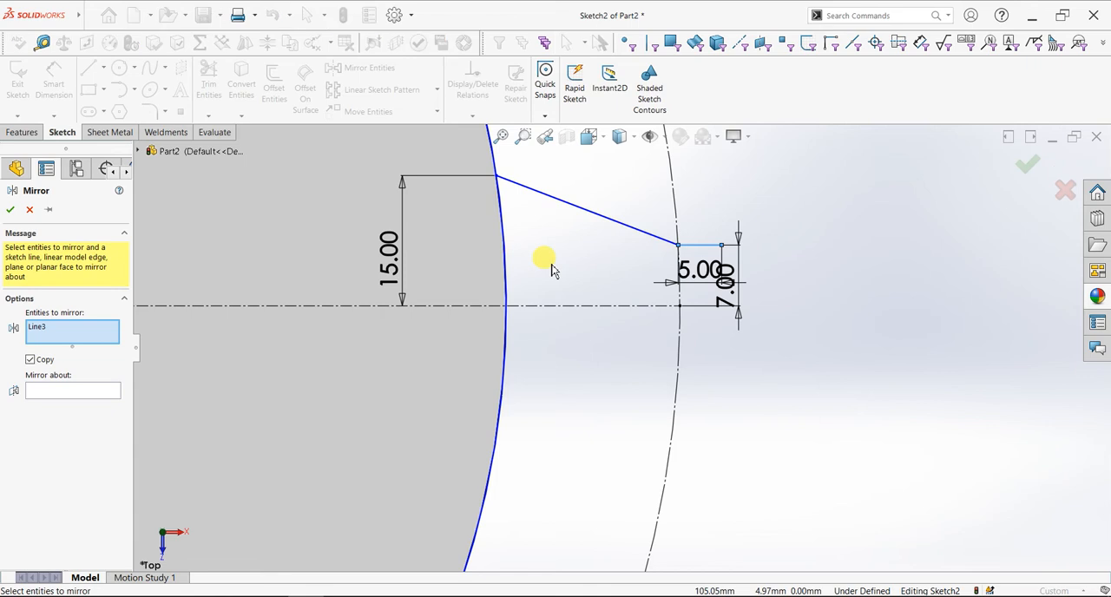
right_click(69, 327)
click(89, 330)
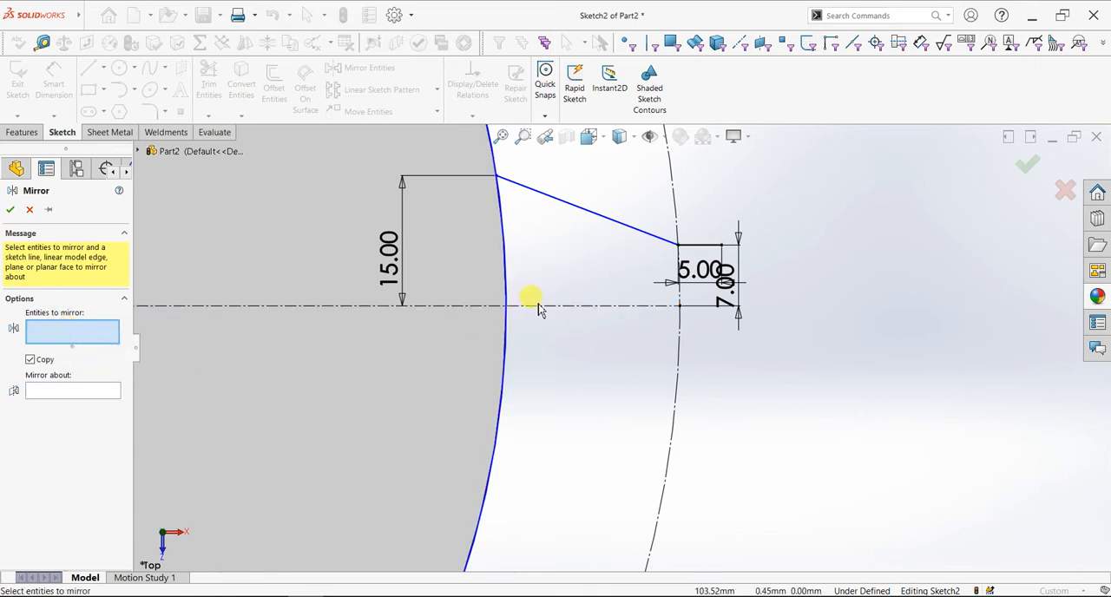
click(570, 212)
click(692, 246)
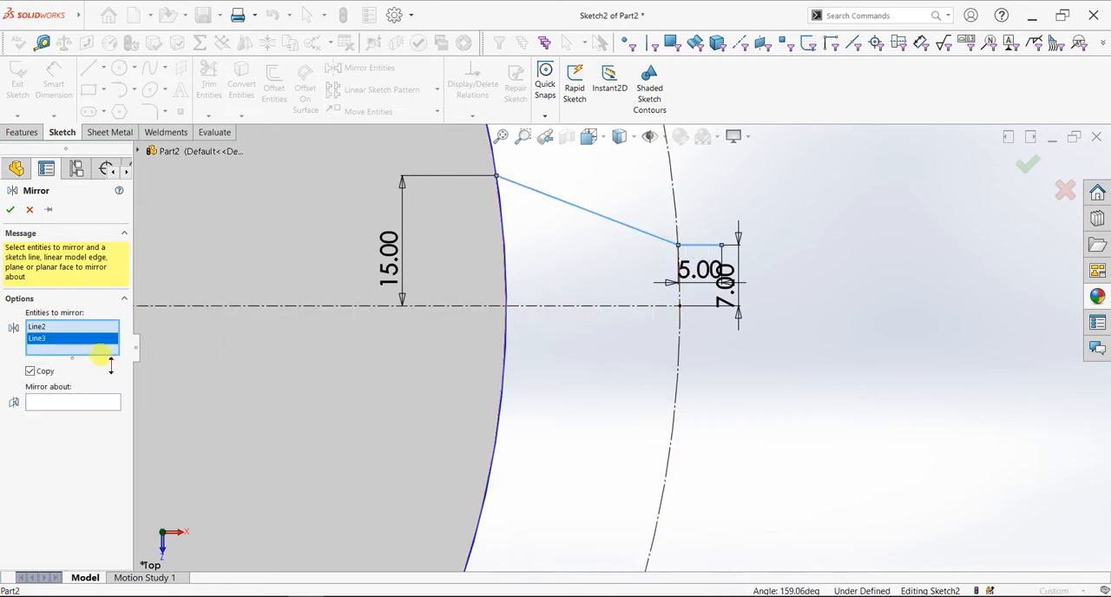
click(40, 408)
click(560, 306)
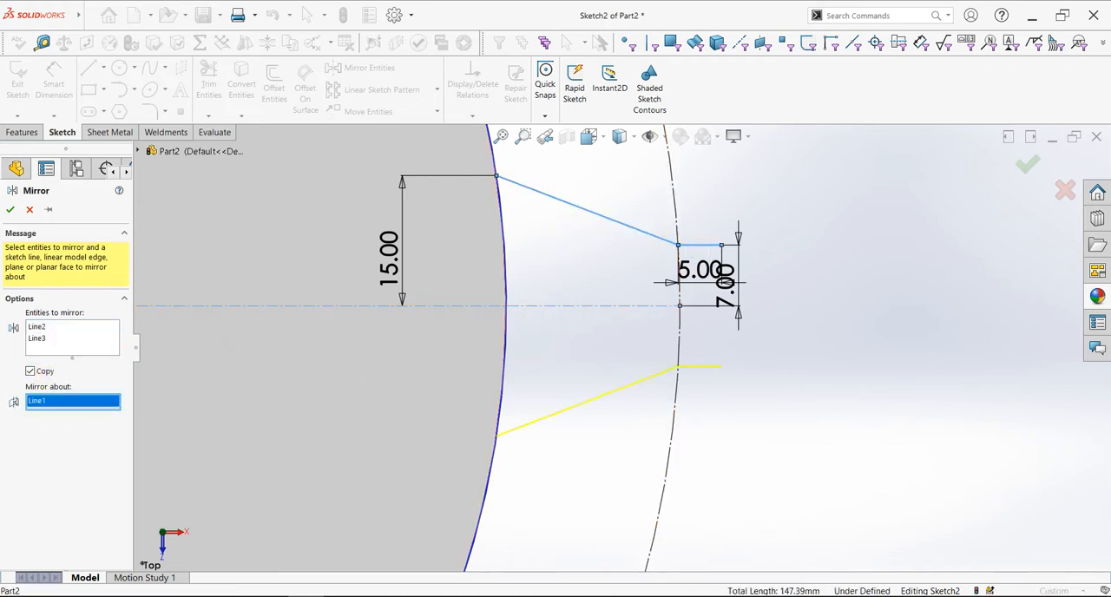
click(10, 209)
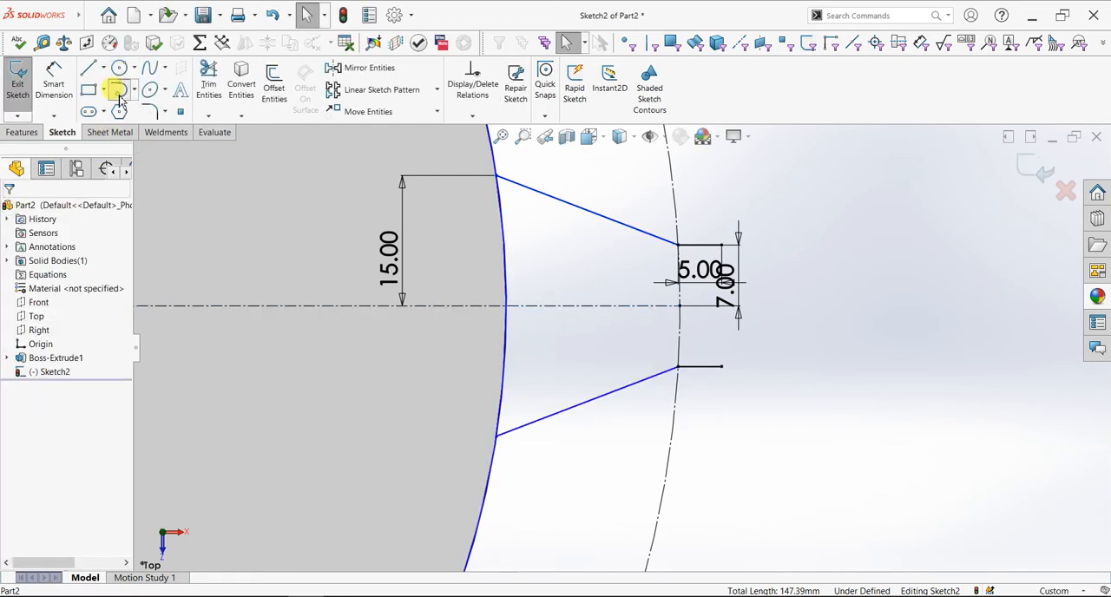
click(118, 94)
click(679, 246)
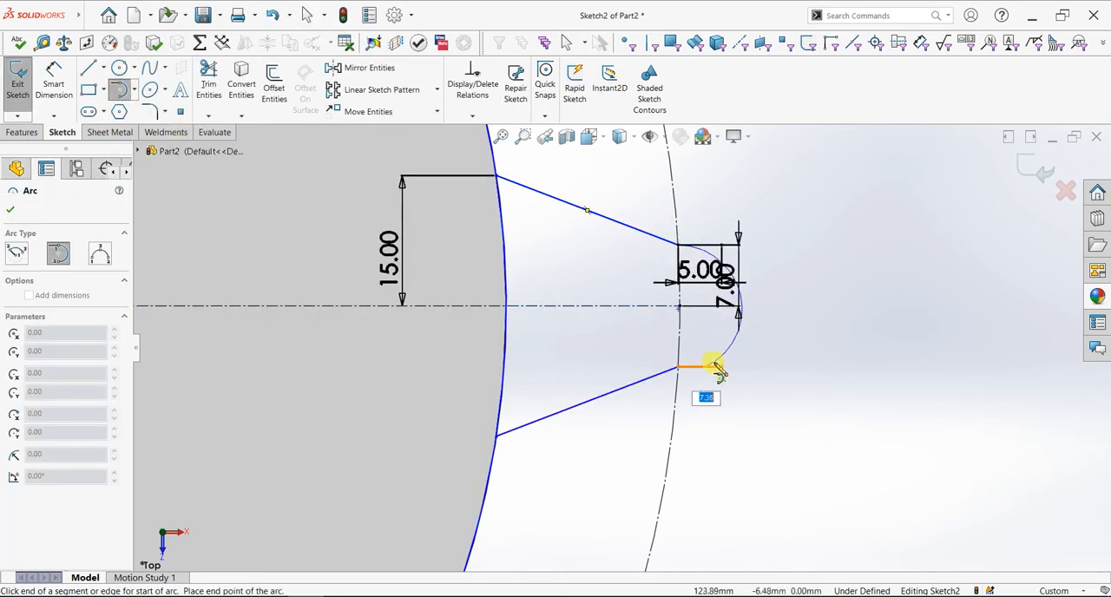
key(Escape)
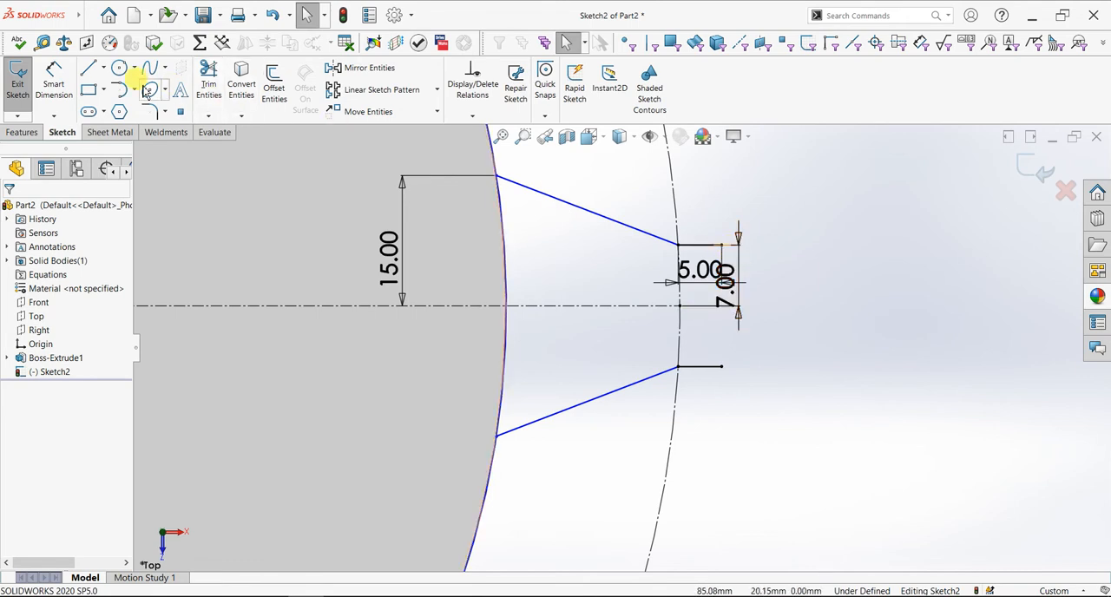
Move the 5 mm dimension above the profile and join the outer ends of both horizontal lines with a tangent arc
drag(701, 271, 736, 201)
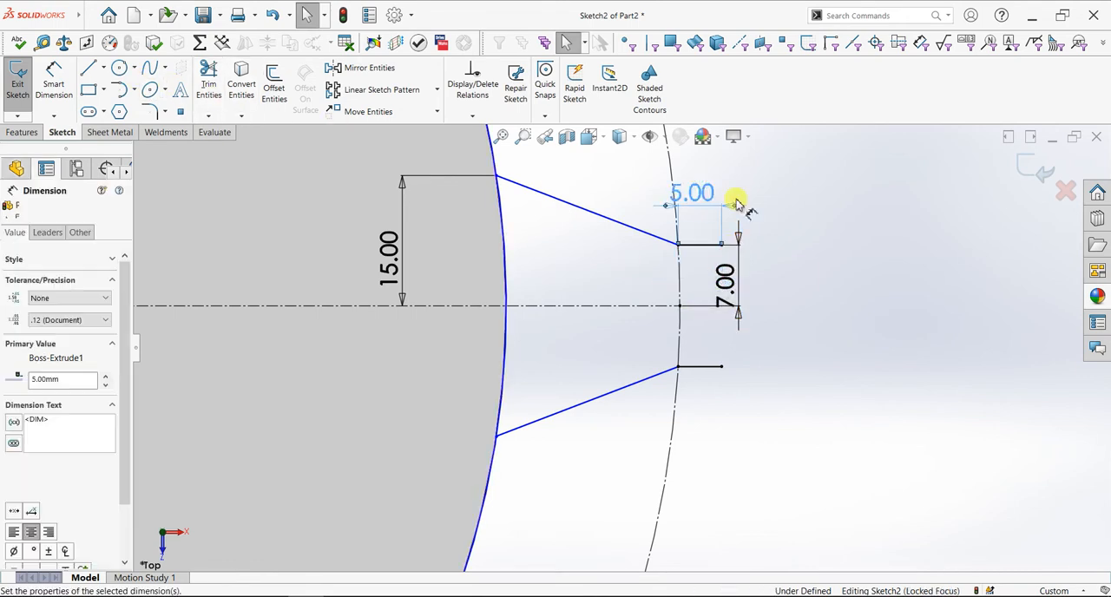
key(Escape)
click(118, 89)
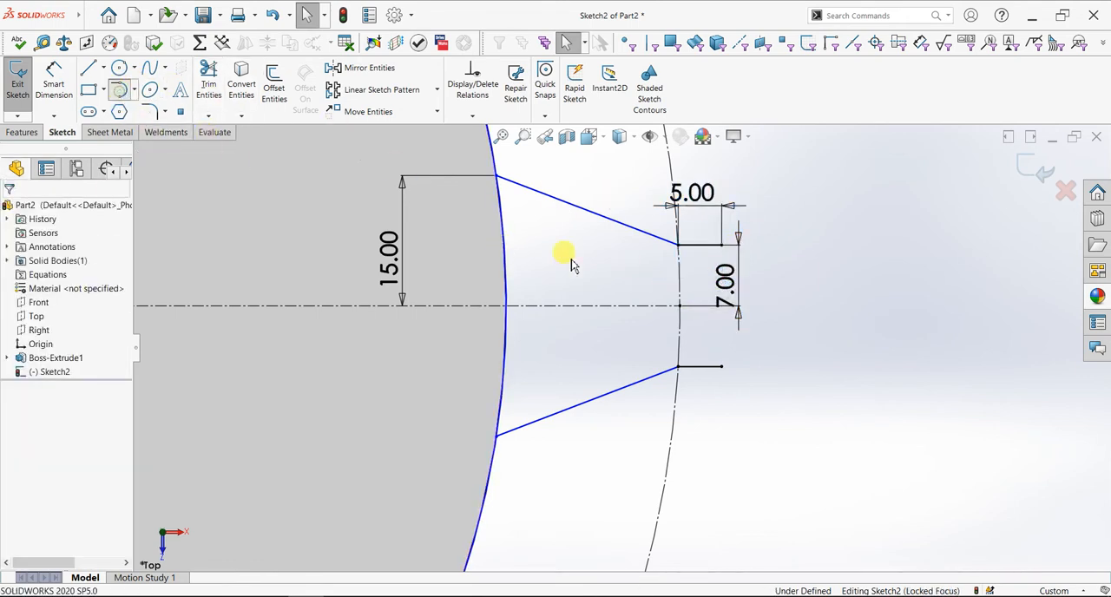
click(720, 245)
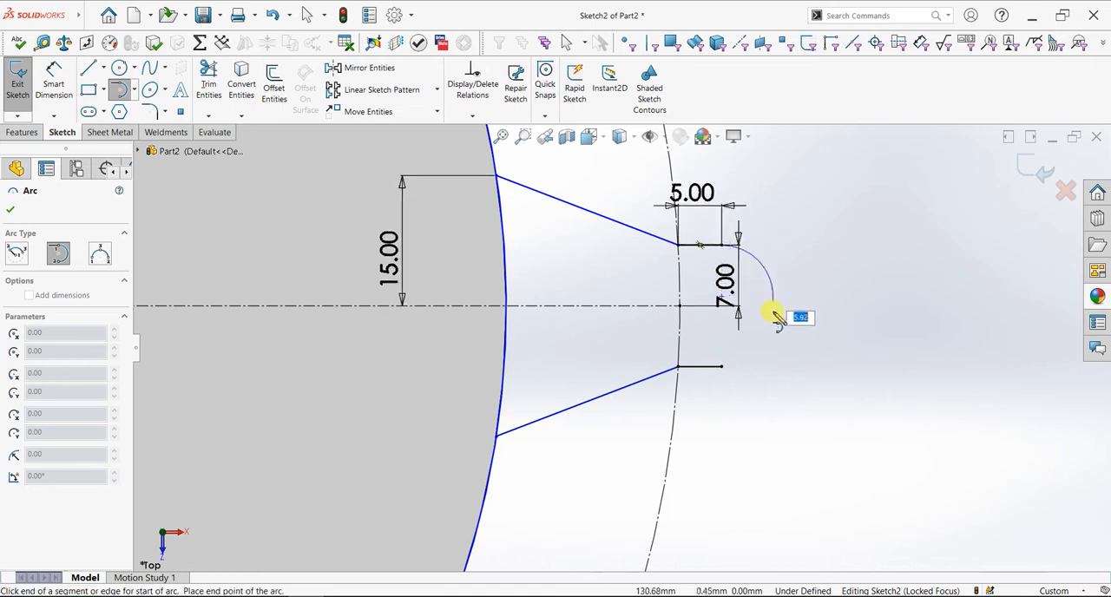
click(722, 371)
right_click(768, 339)
click(846, 275)
Draw a 7 mm diameter circle centred on the end arc's centre point
scroll(842, 293, down, 2)
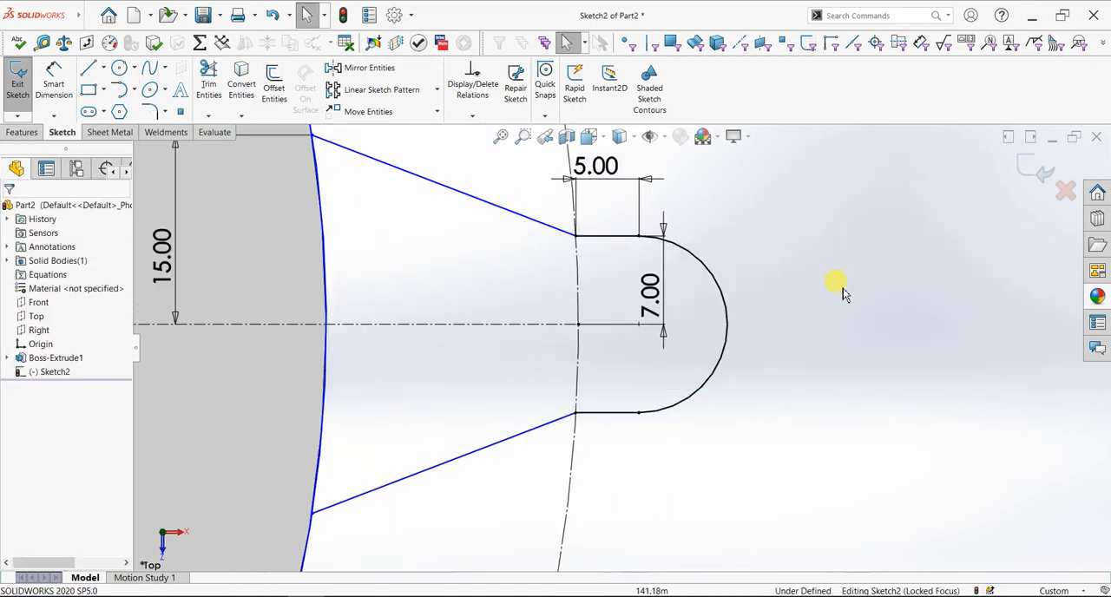
click(119, 68)
click(640, 325)
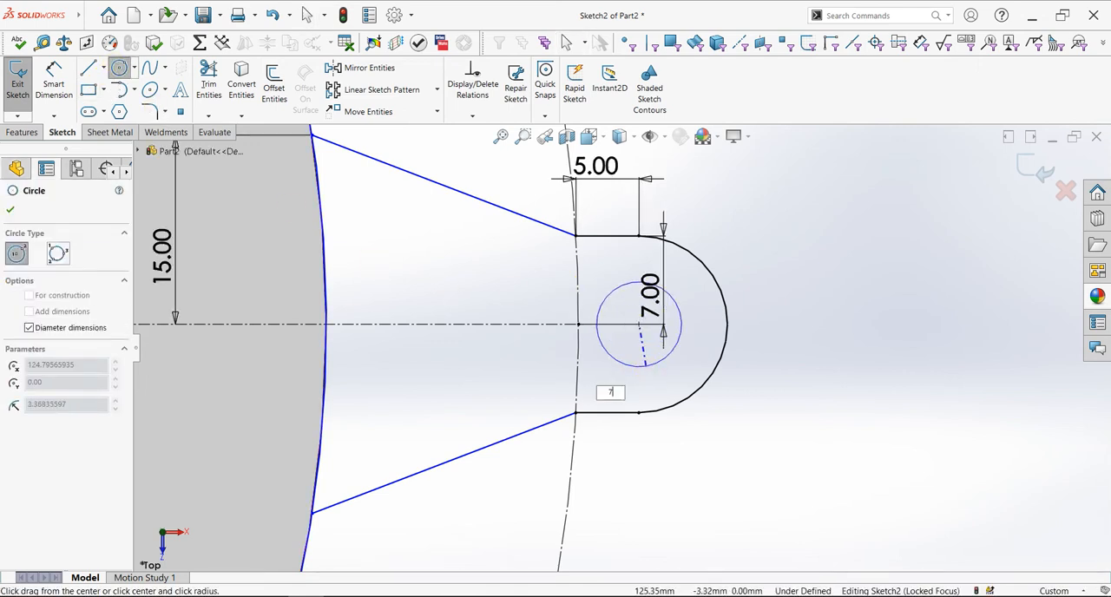
key(Return)
scroll(380, 318, up, 4)
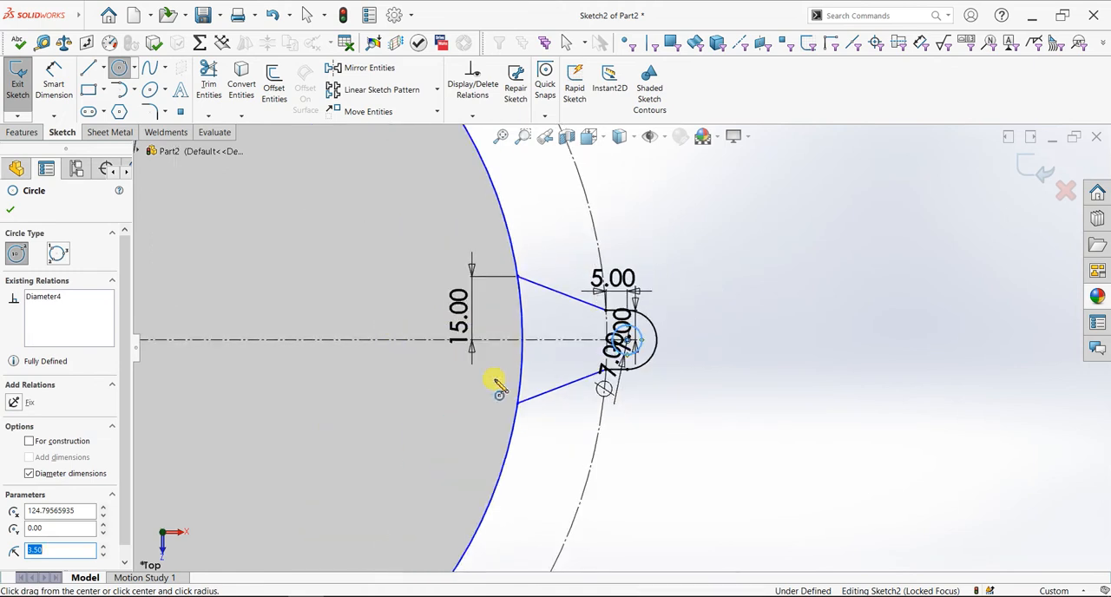
scroll(496, 385, down, 2)
click(11, 214)
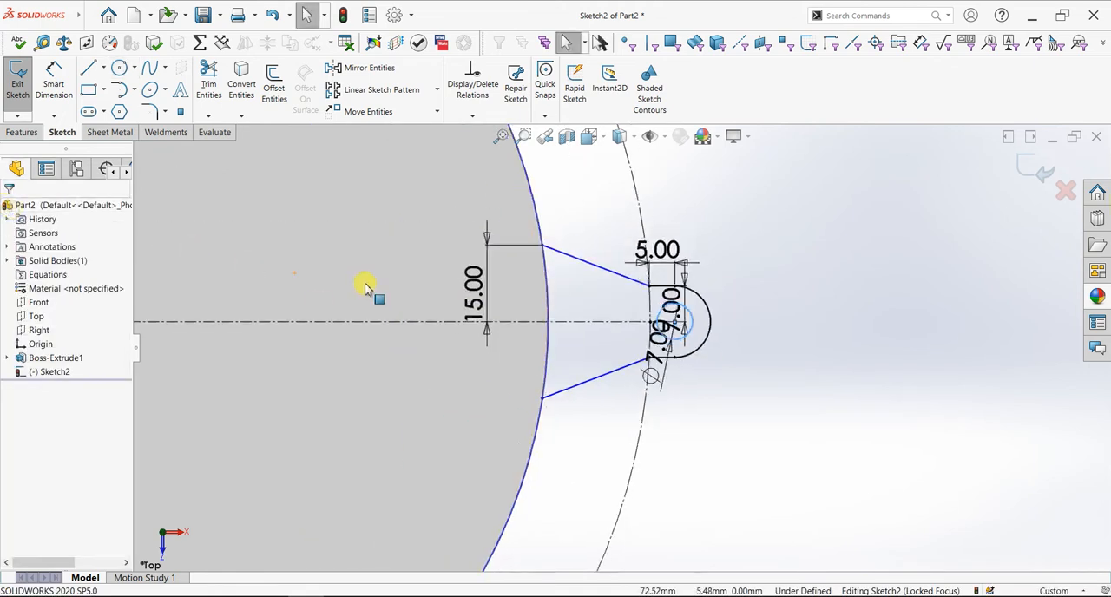
Power trim the solid circle and the construction circle outside the projecting profile, and undo the follow-up trim inside the profile
scroll(404, 228, up, 2)
click(213, 106)
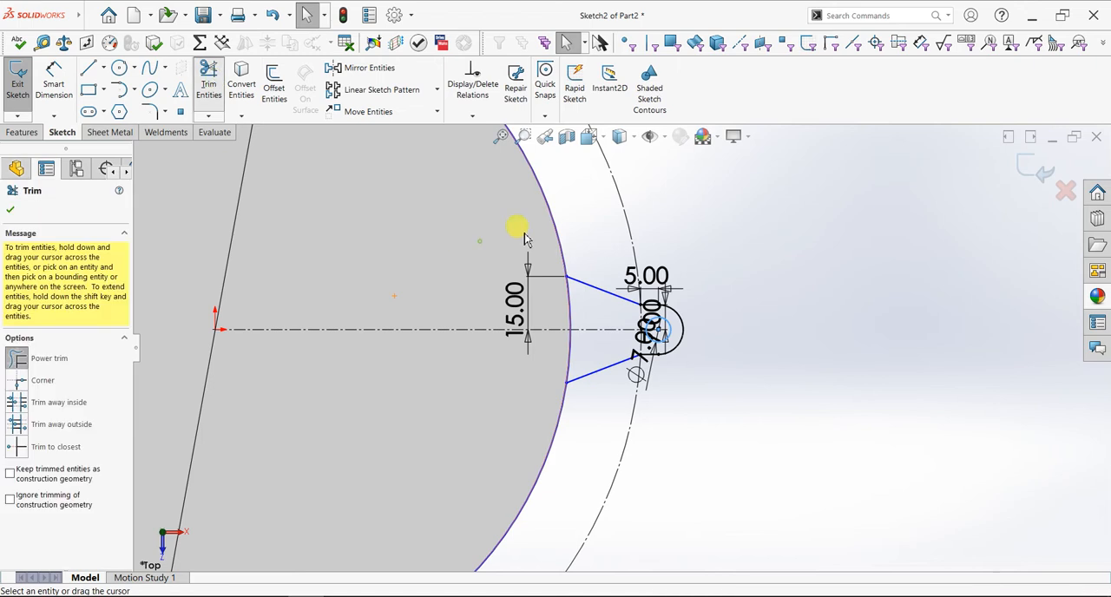
drag(572, 240, 647, 246)
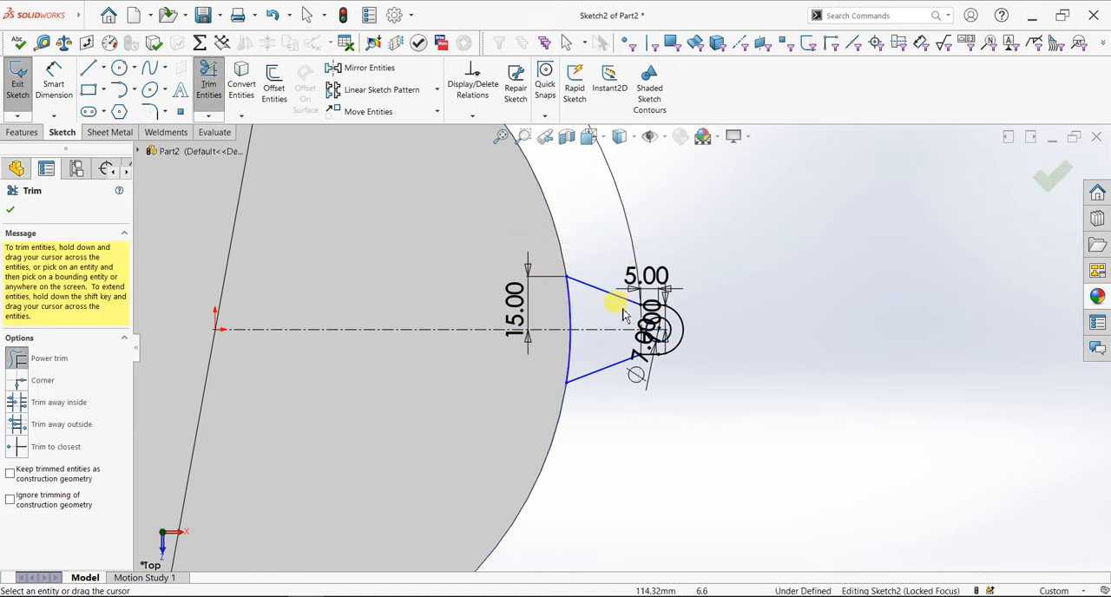
drag(644, 327, 556, 351)
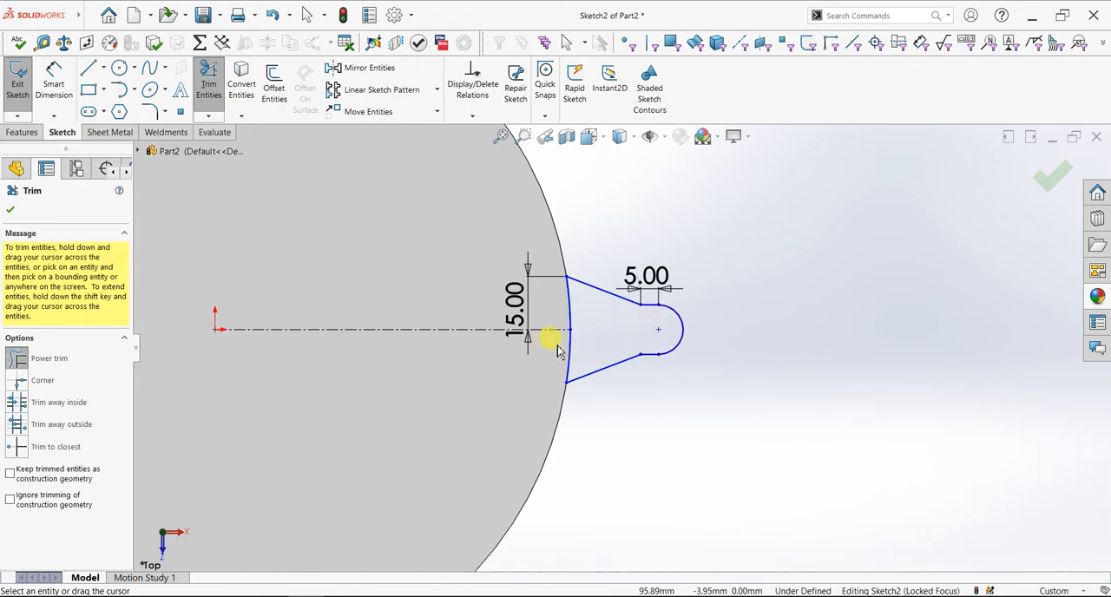
key(ctrl+z)
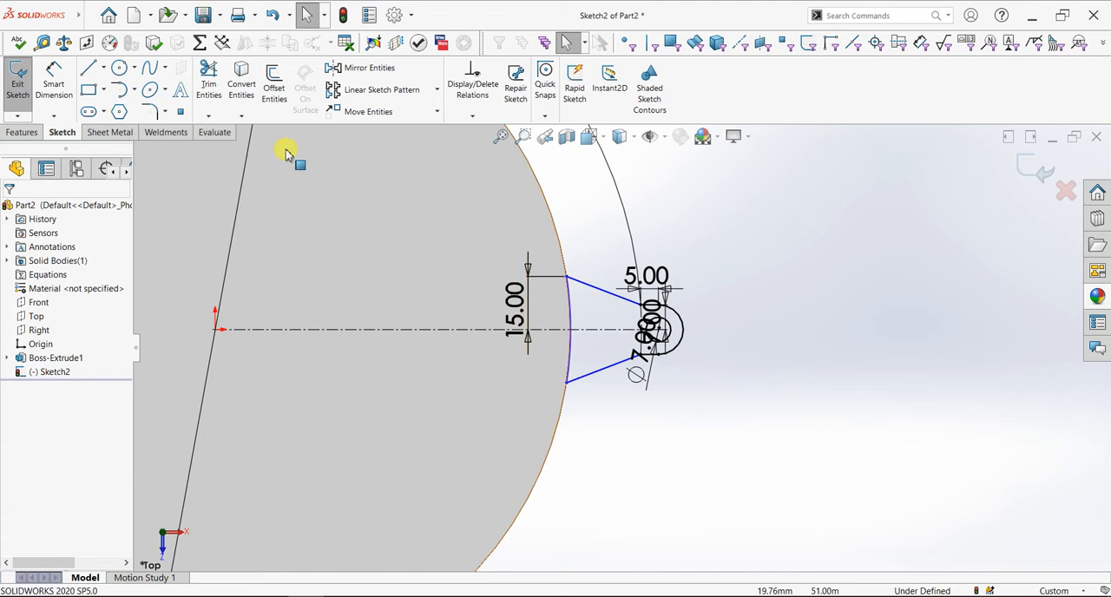
Trim away the remaining construction arc inside the profile and the horizontal centerline, keeping the 7 mm circle
scroll(638, 331, down, 4)
scroll(638, 335, down, 3)
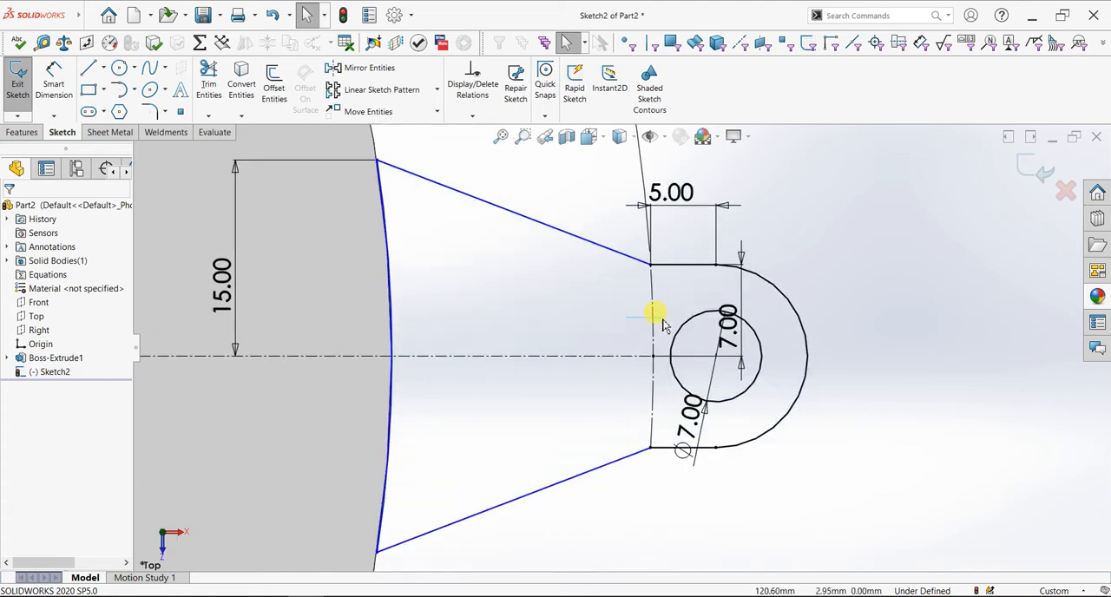
click(209, 80)
mouse_move(507, 310)
mouse_down()
mouse_move(532, 385)
mouse_move(639, 310)
mouse_move(657, 315)
mouse_up()
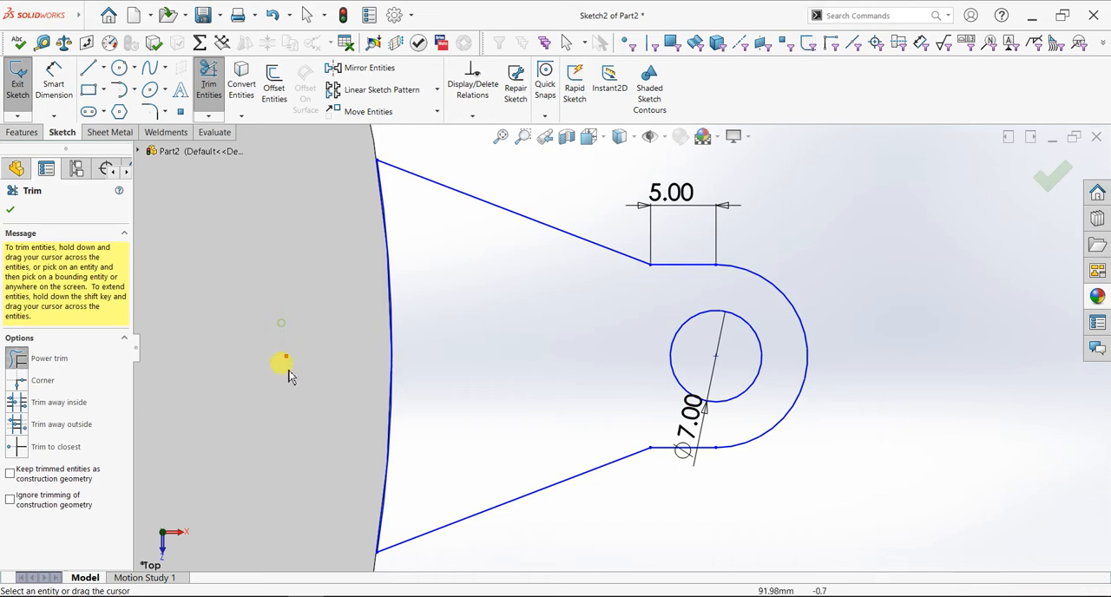
scroll(504, 390, up, 3)
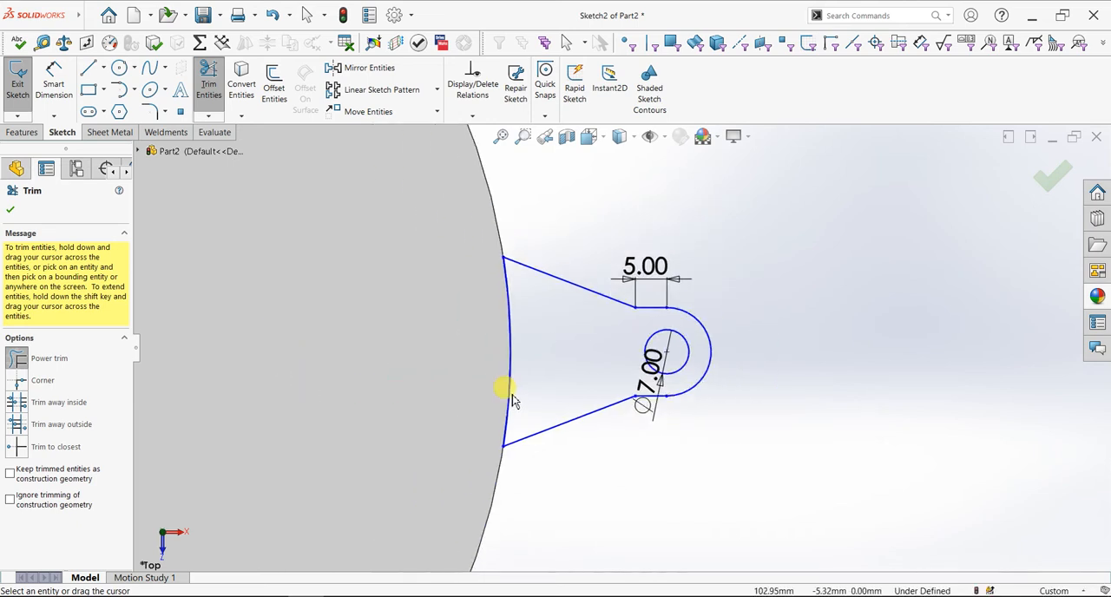
click(10, 210)
Set up a circular sketch pattern about the origin using all lines and arcs of the projecting profile and its 7 mm circle
scroll(374, 368, up, 3)
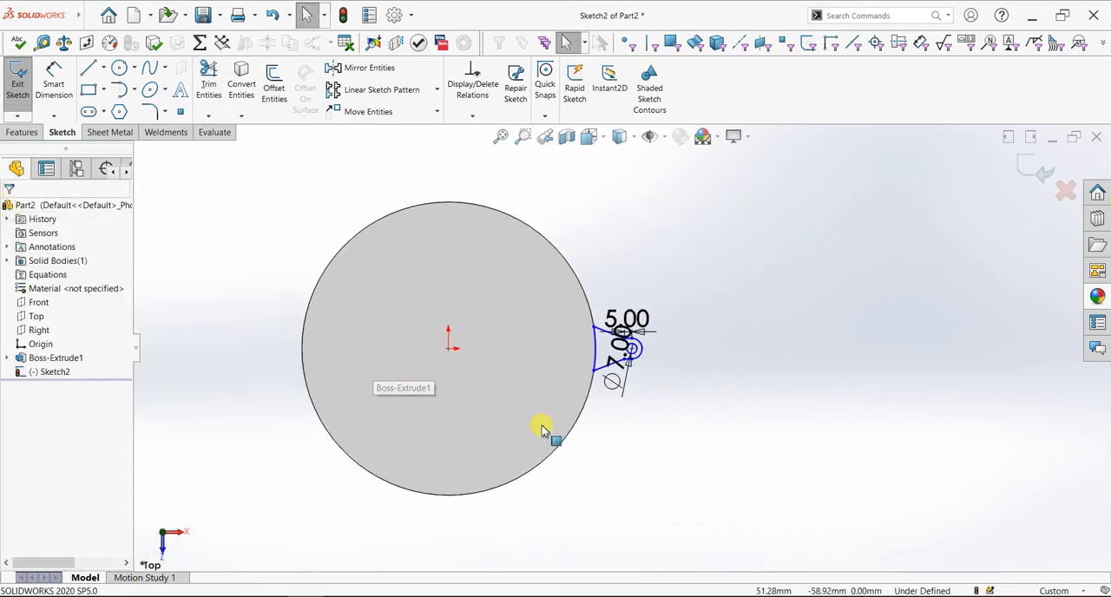
scroll(534, 430, down, 2)
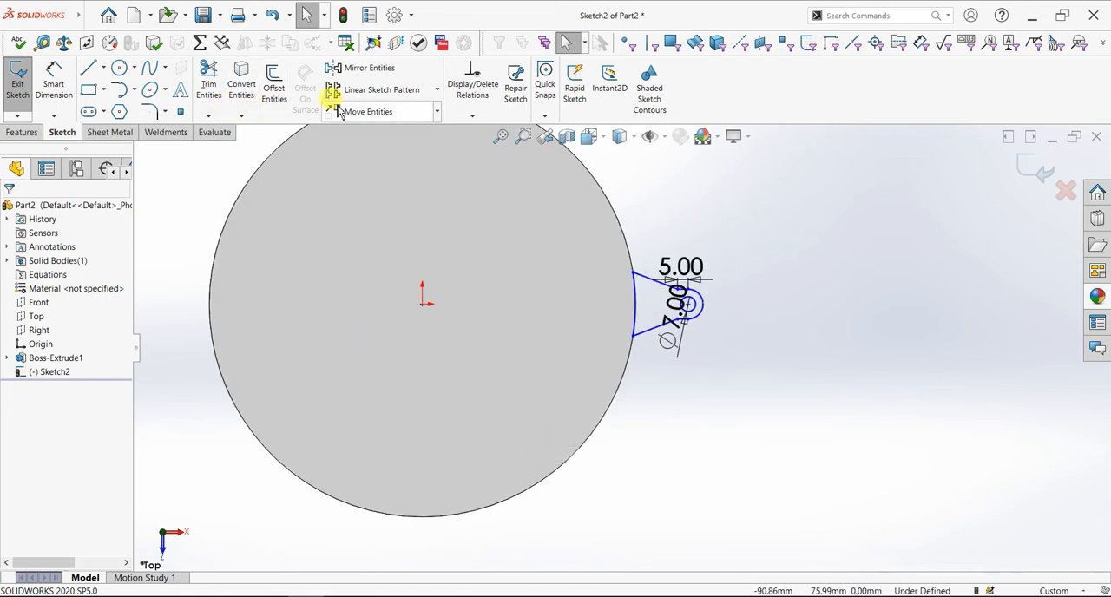
click(439, 91)
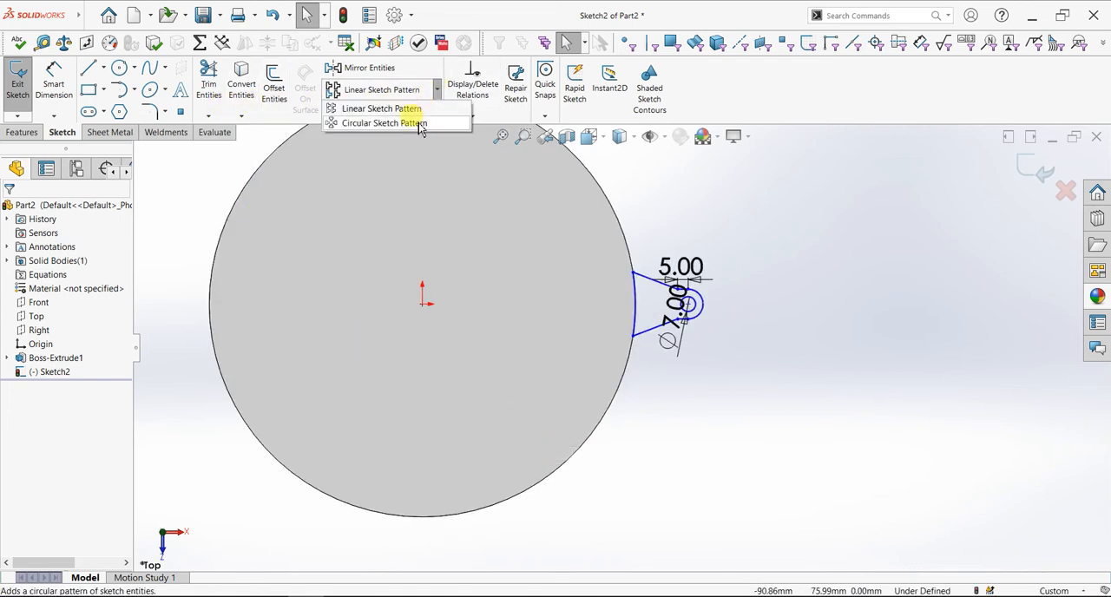
click(420, 124)
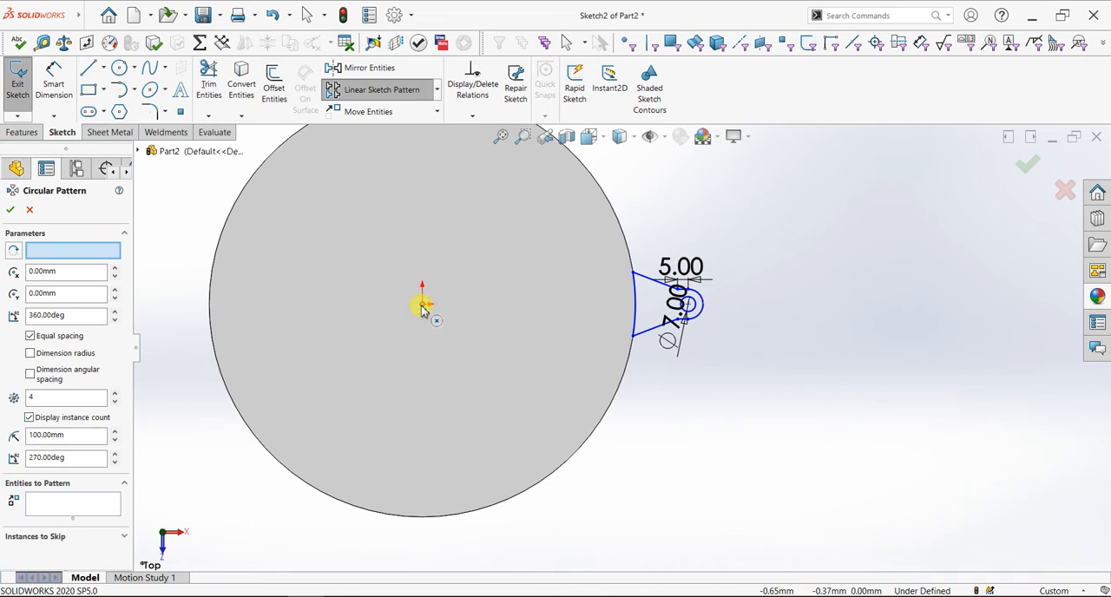
click(62, 503)
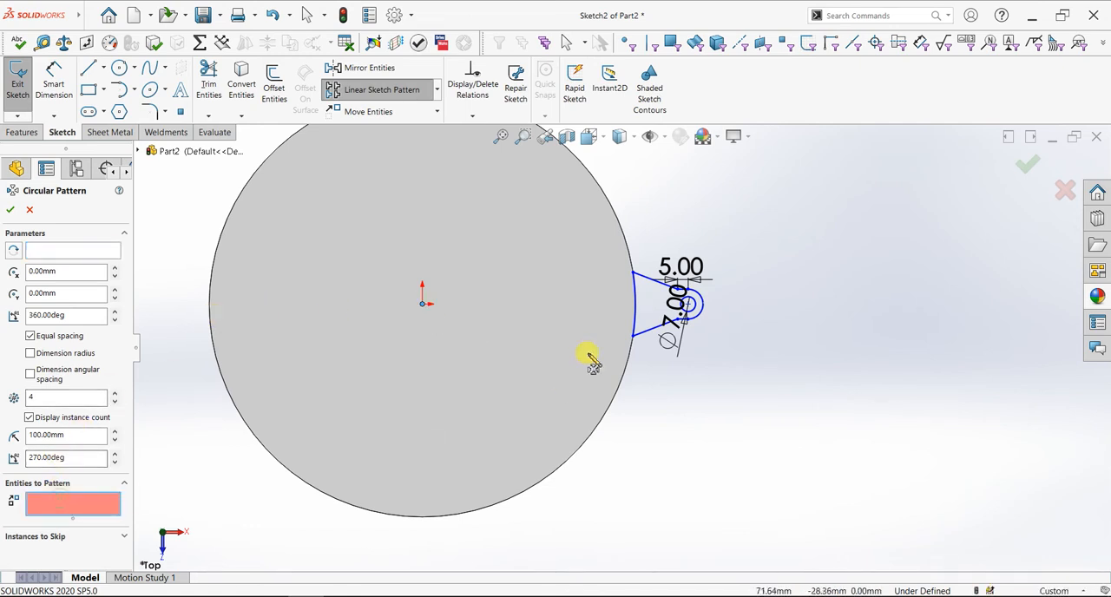
click(649, 276)
click(636, 306)
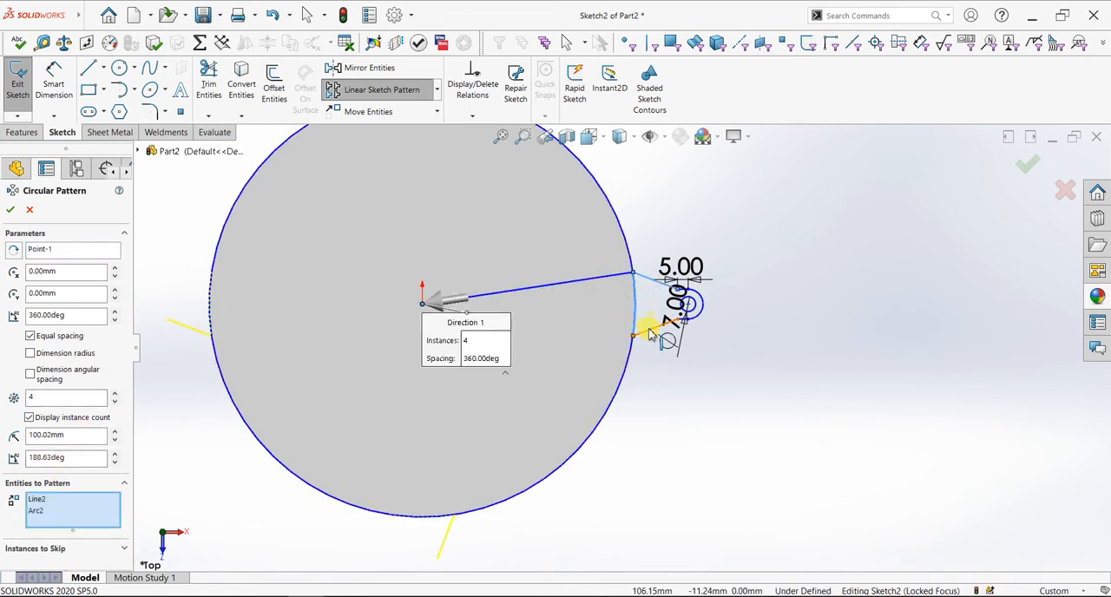
click(649, 334)
scroll(695, 323, down, 3)
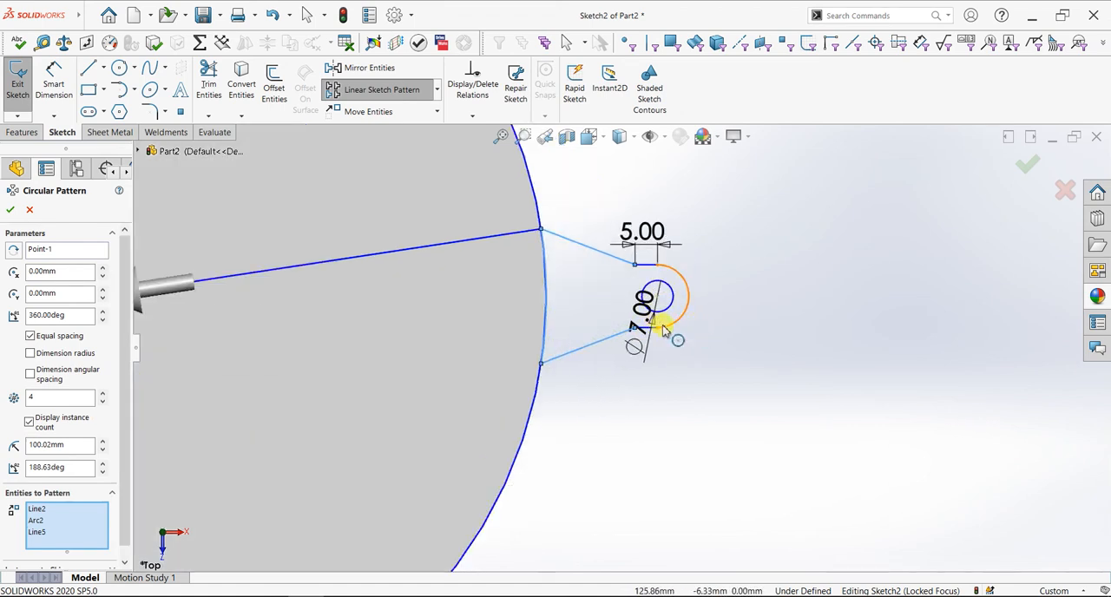
click(663, 328)
click(647, 328)
click(647, 263)
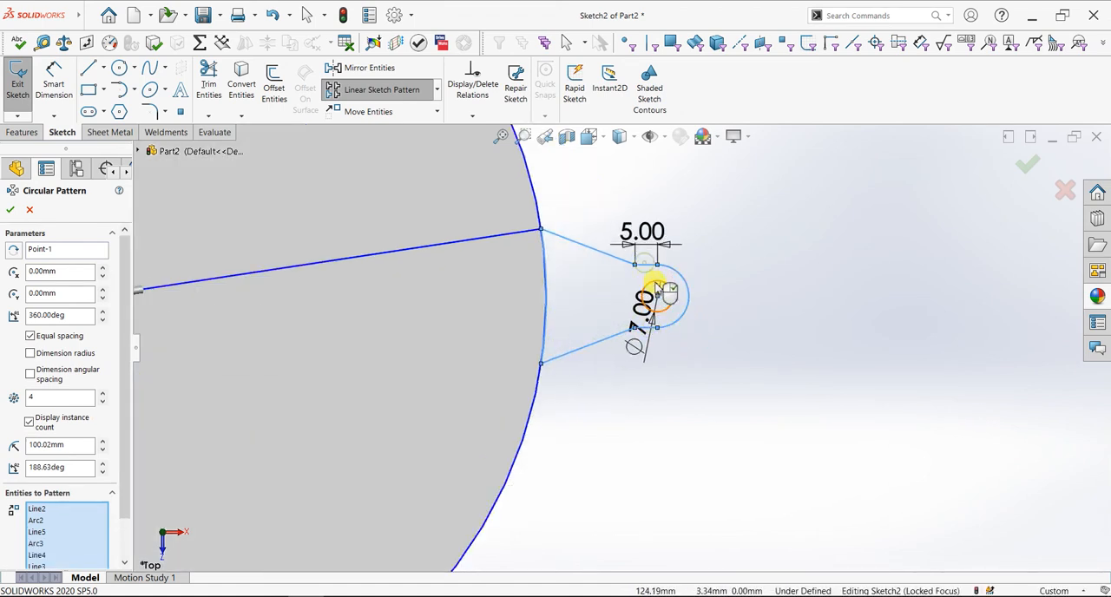
Set the circular pattern to 6 equally spaced instances over 360 degrees and accept it
scroll(649, 330, up, 5)
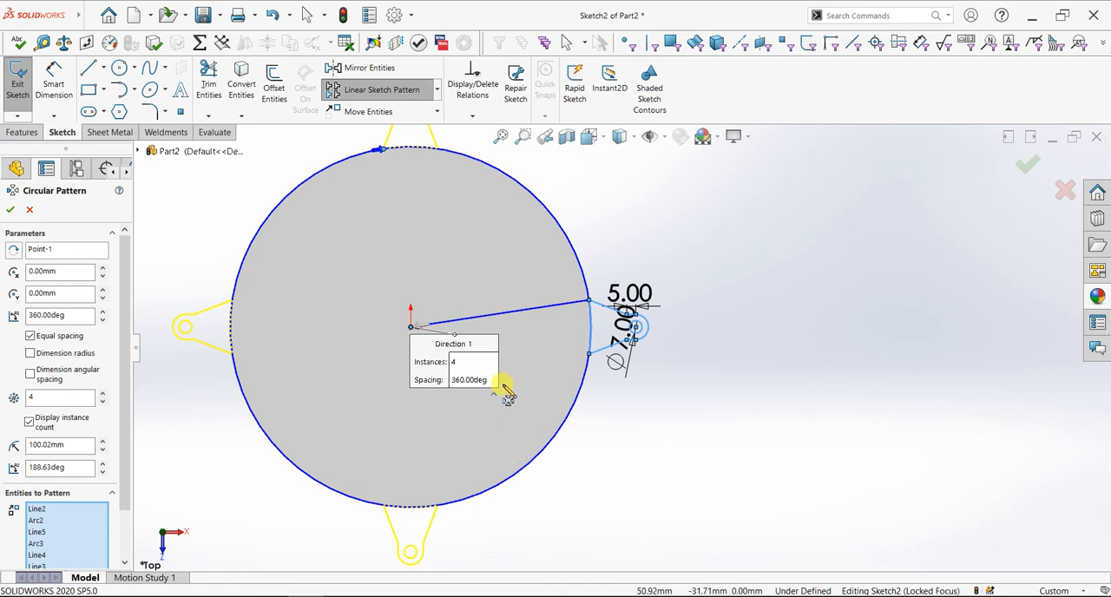
scroll(531, 382, down, 2)
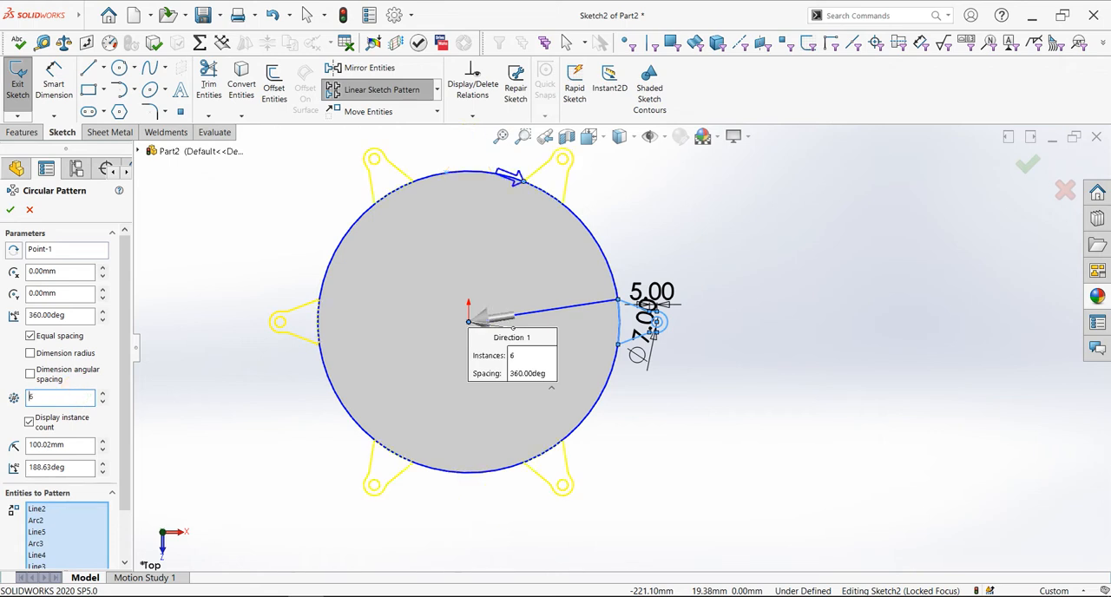
click(10, 210)
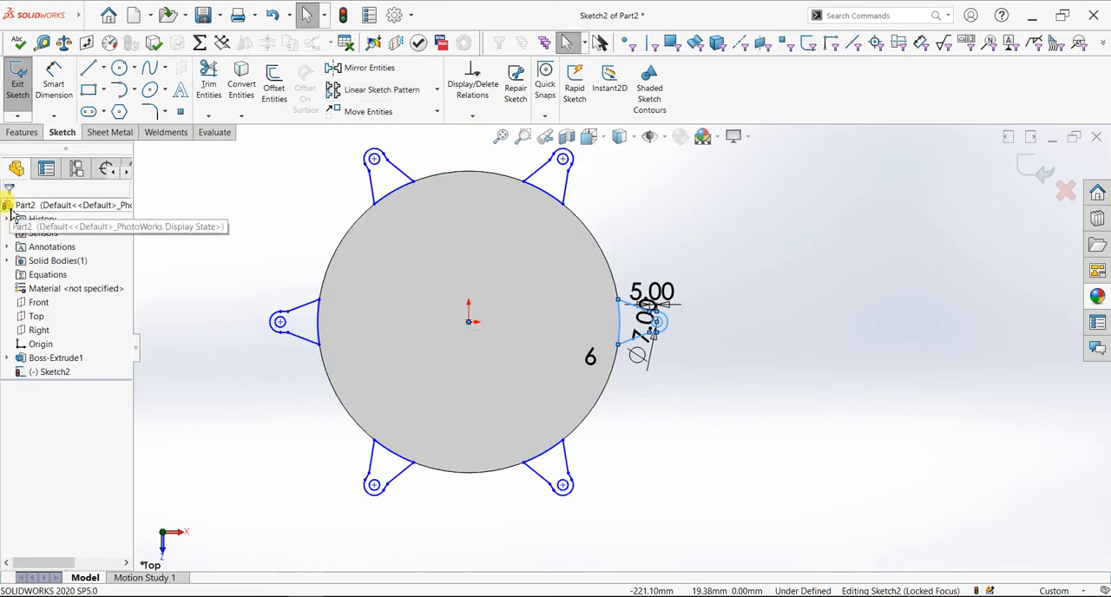
Extrude the six projecting profiles as a blind boss 40 mm deep with merged result
click(22, 132)
click(22, 105)
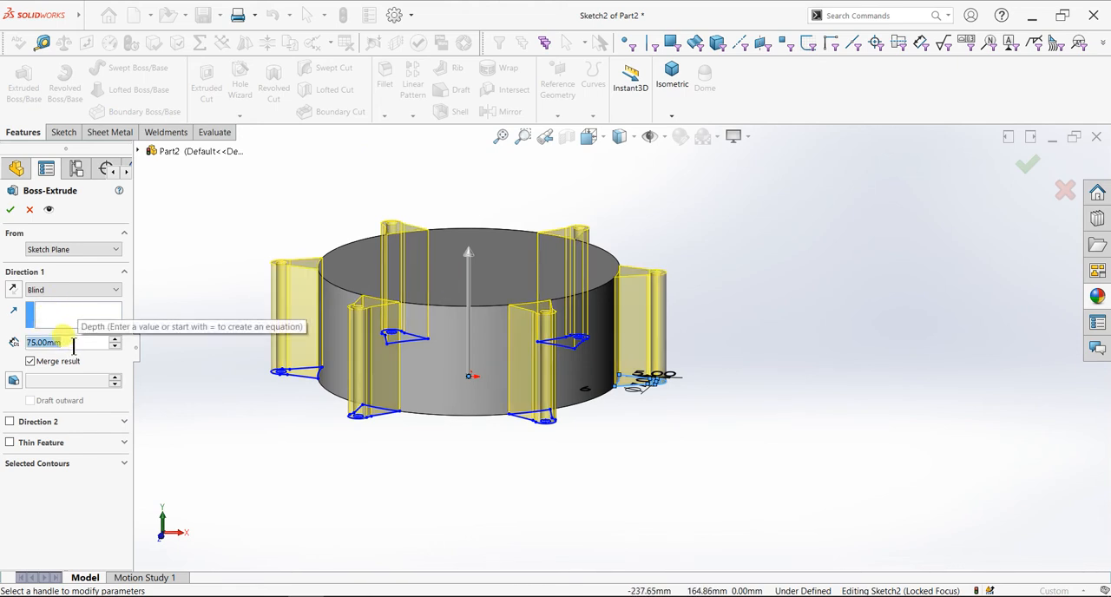
text(40)
key(Return)
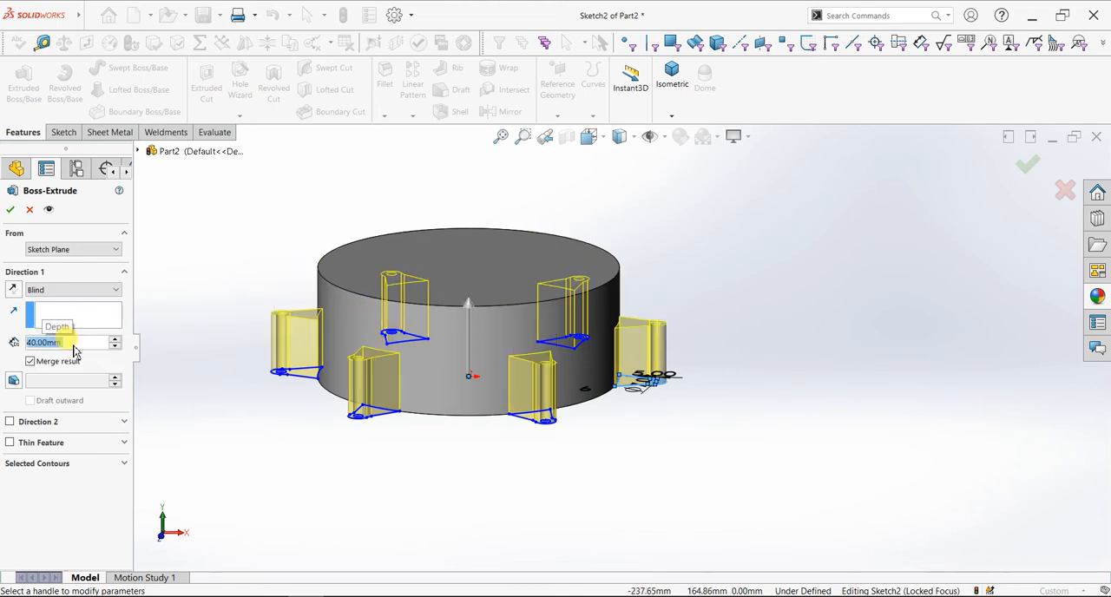
key(Return)
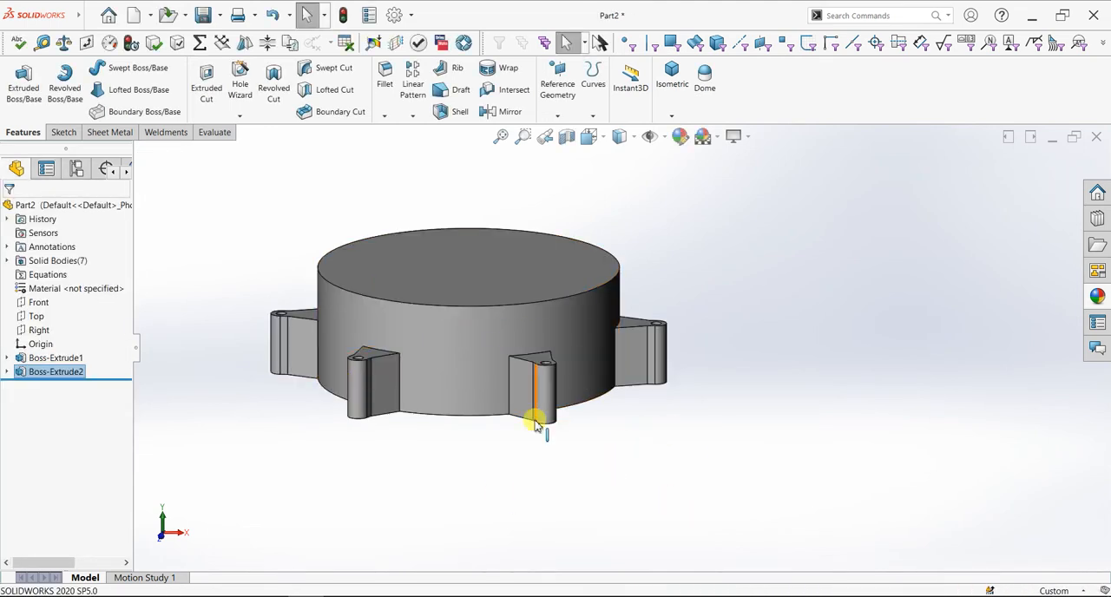
Sketch a 160 mm diameter circle centred on the origin on the cylinder's top face
click(508, 293)
key(ctrl+8)
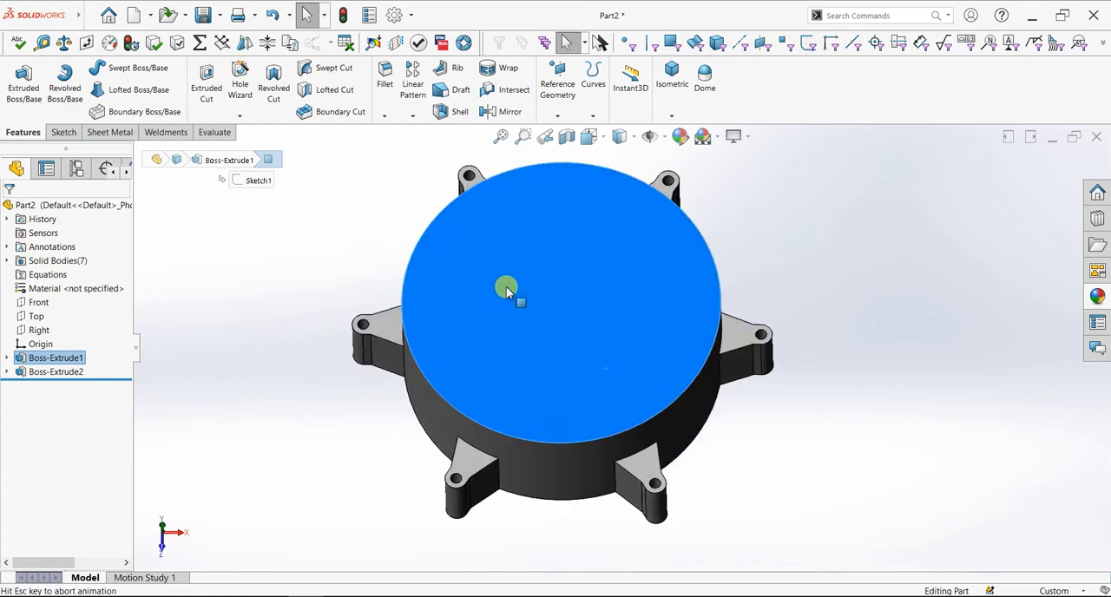
click(73, 132)
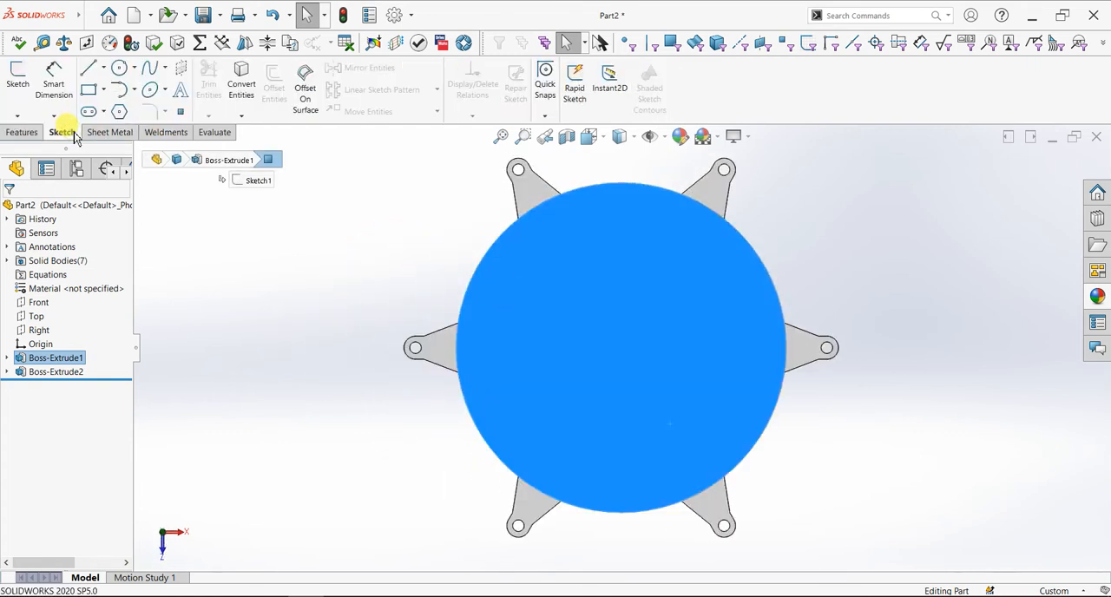
click(19, 83)
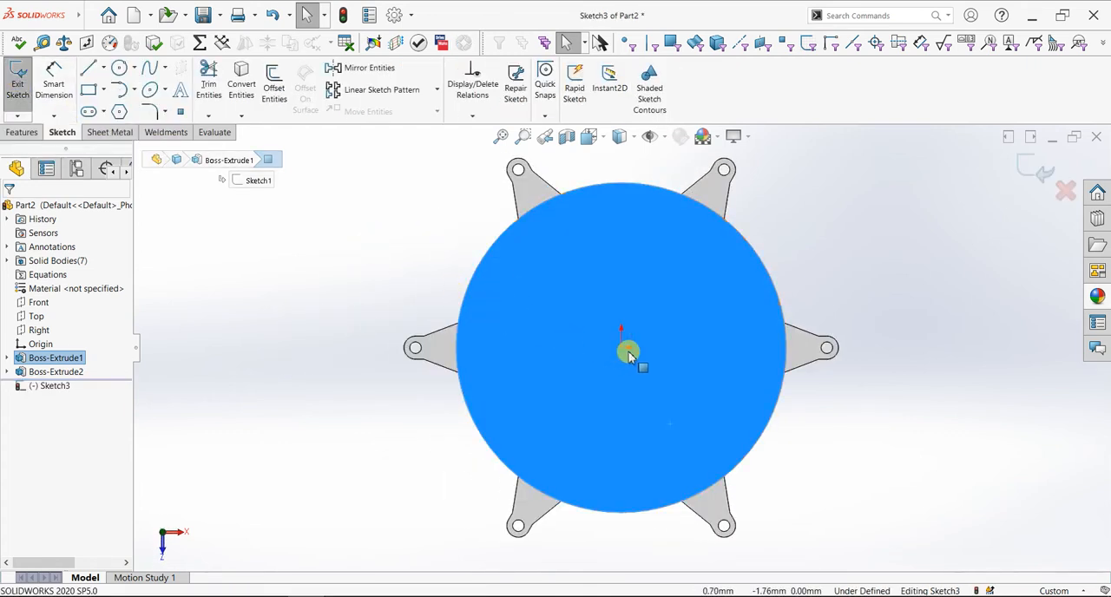
click(118, 67)
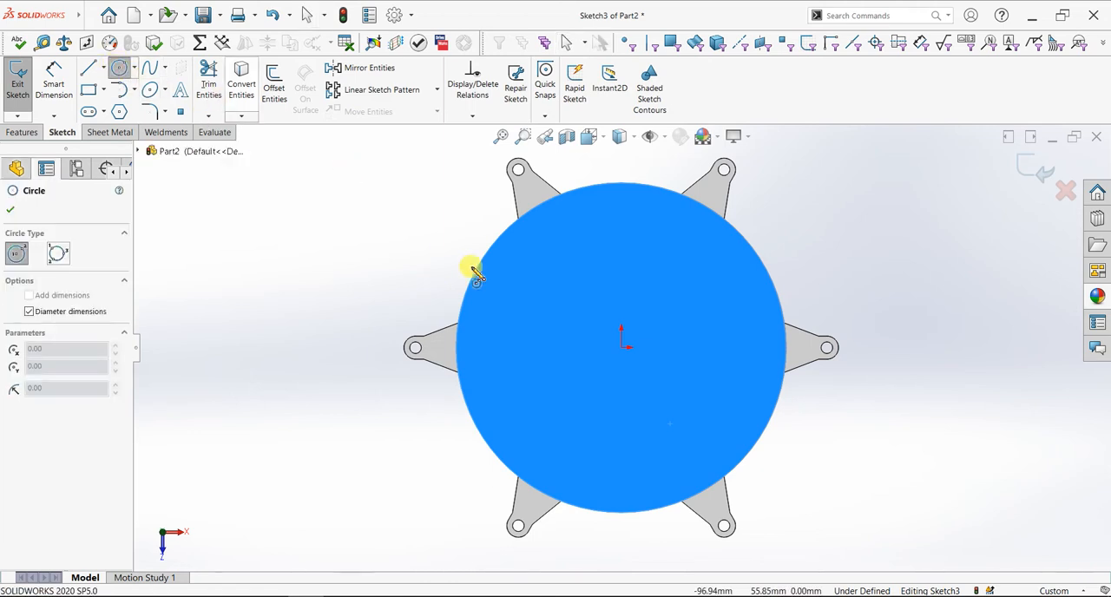
click(621, 348)
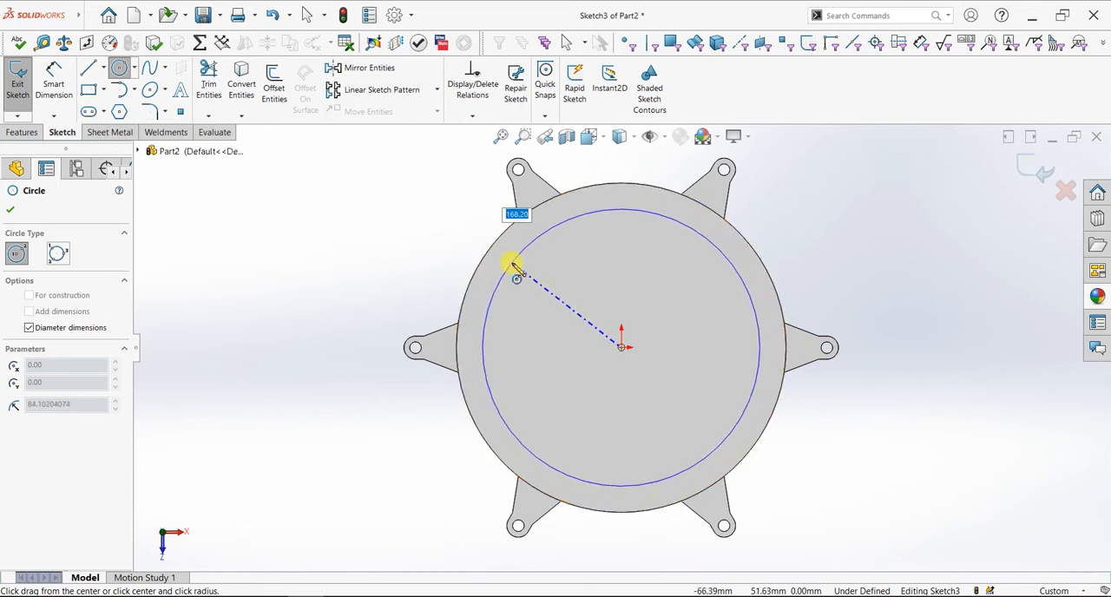
text(0)
key(Return)
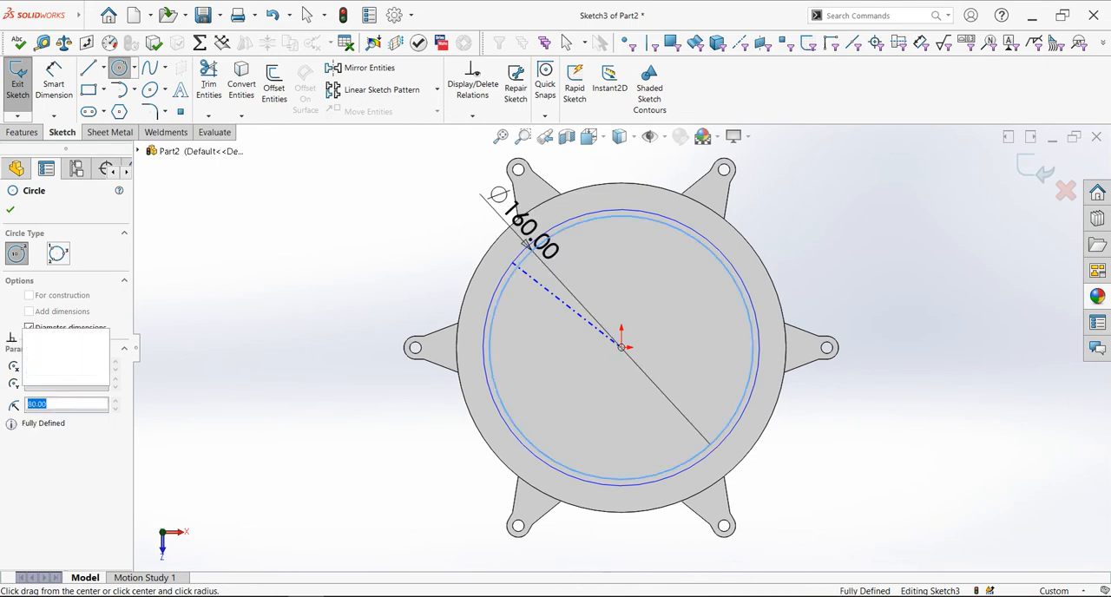
click(11, 210)
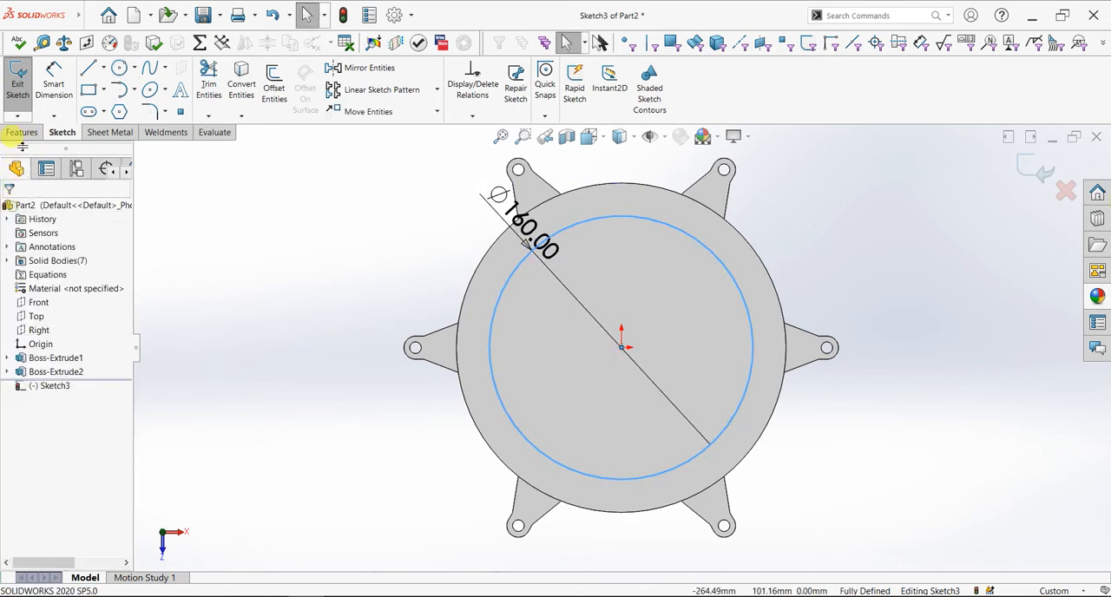
Cut the 160 mm circle as a blind pocket with a depth of 75-10 mm, giving 65 mm
click(21, 135)
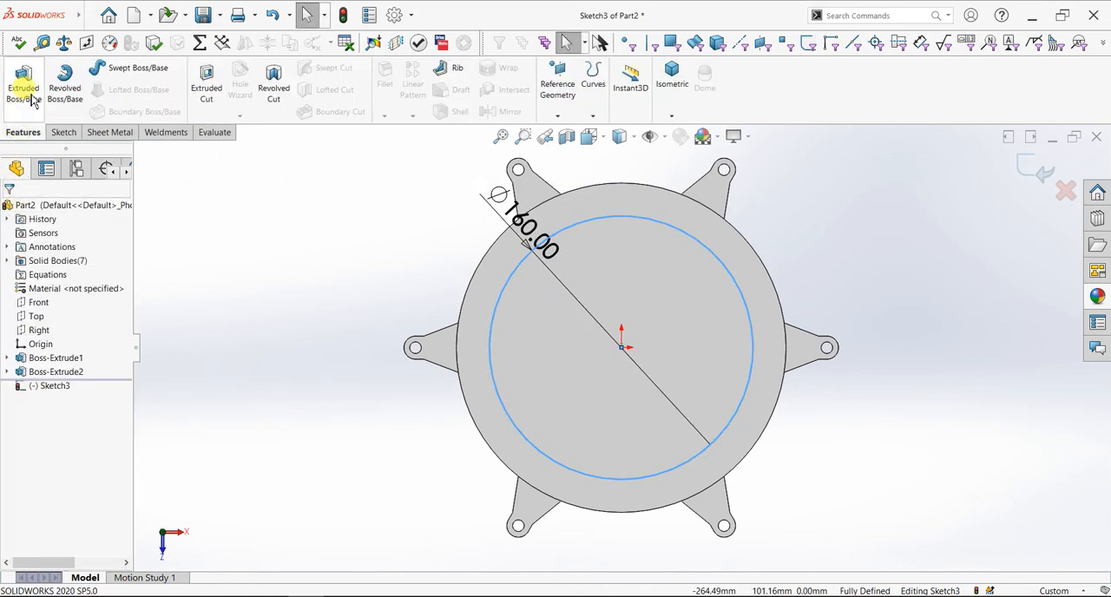
click(205, 98)
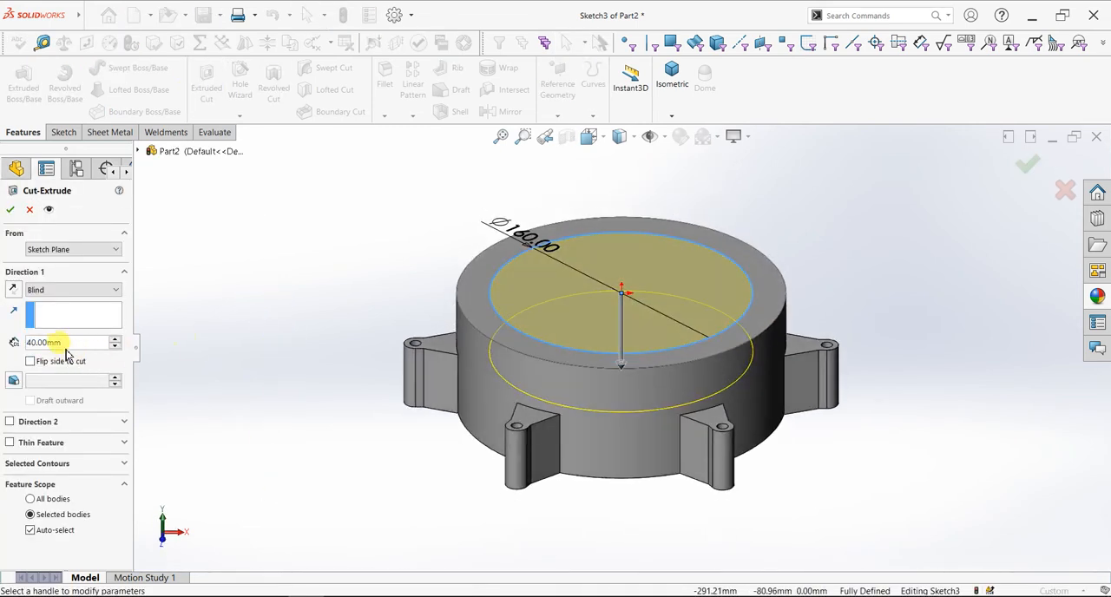
text(75)
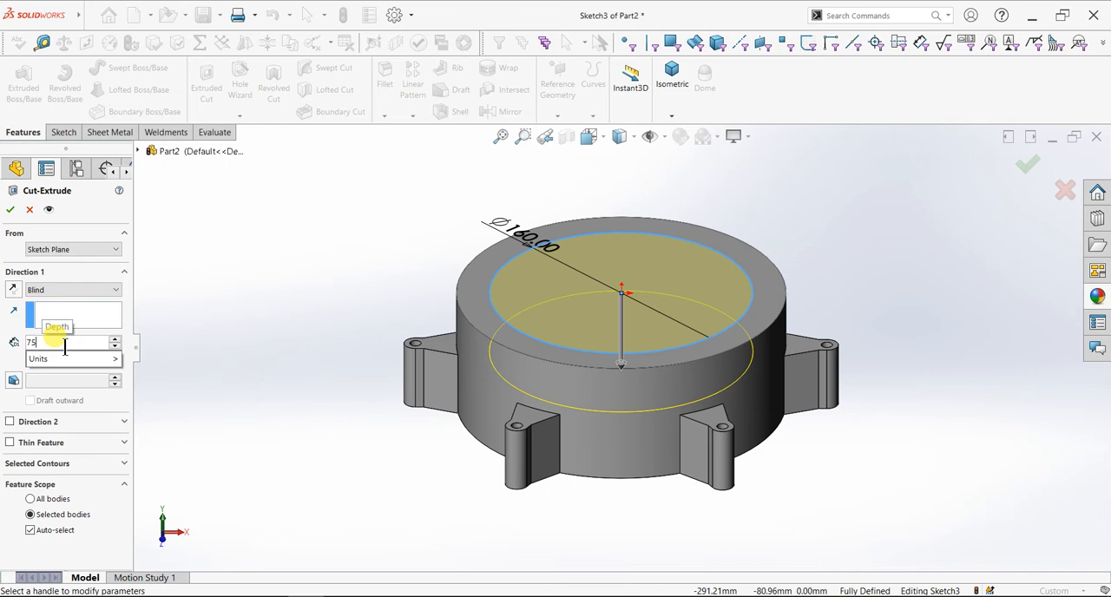
text(-)
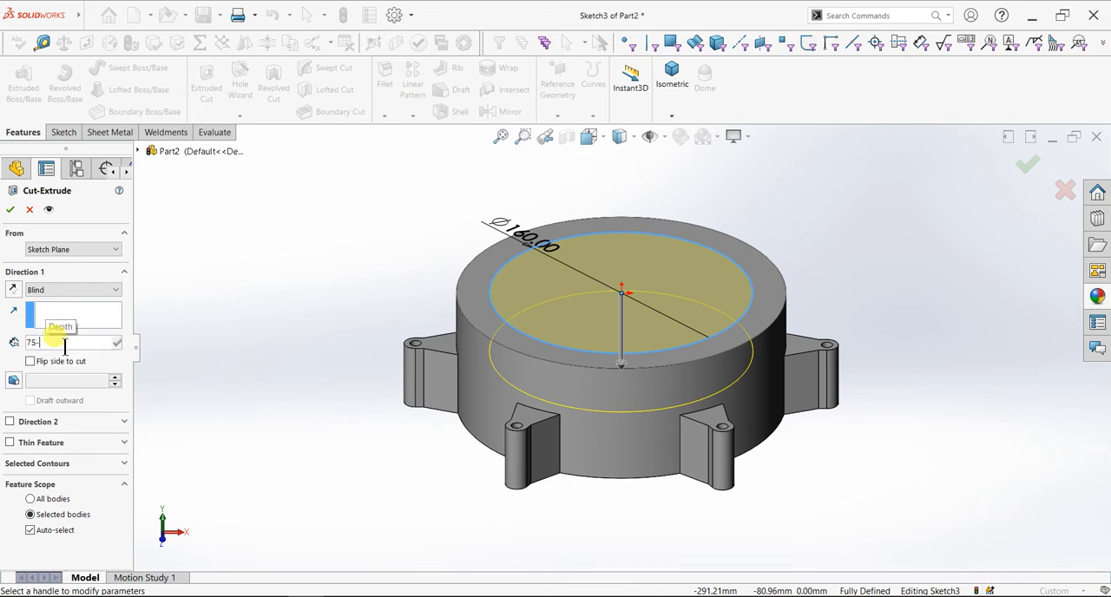
text(10)
key(Return)
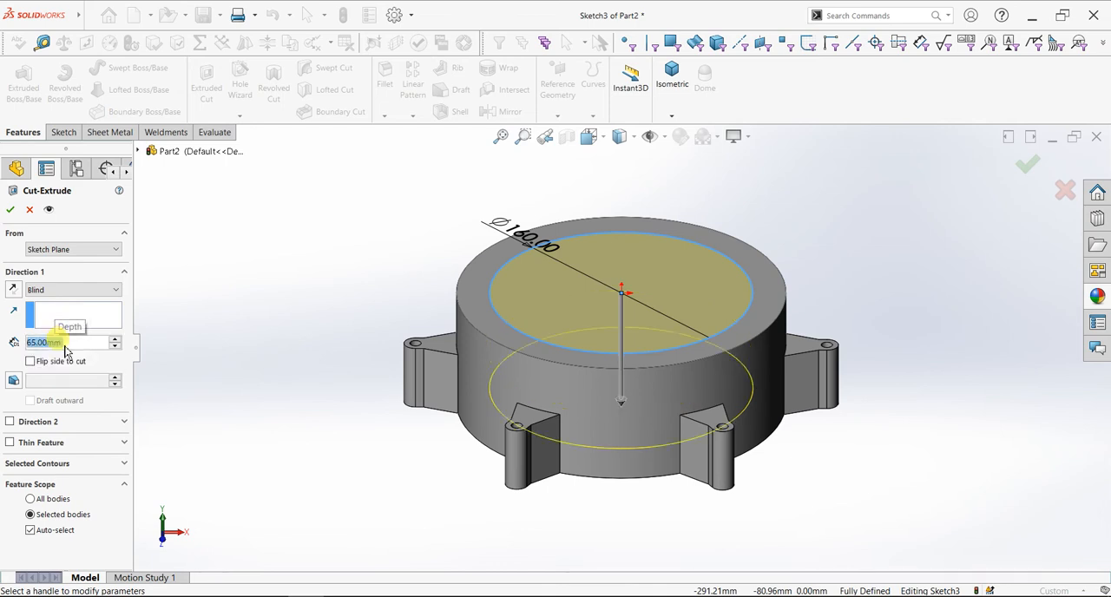
click(11, 209)
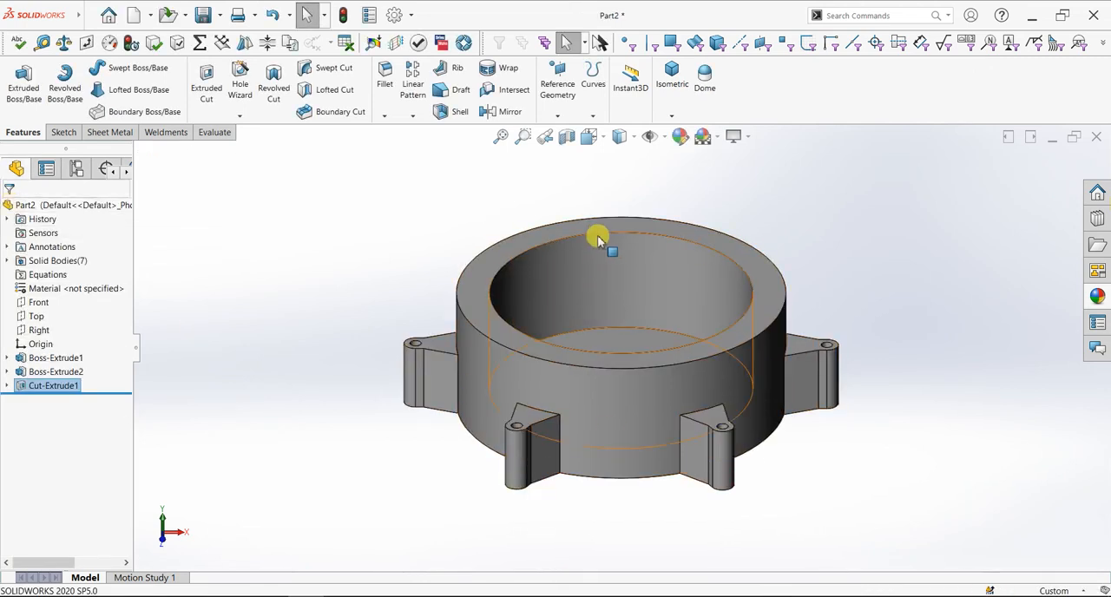
Start a sketch on the ring-shaped top face and draw a construction centerline from the origin to the outer edge, about 35° above horizontal
click(597, 227)
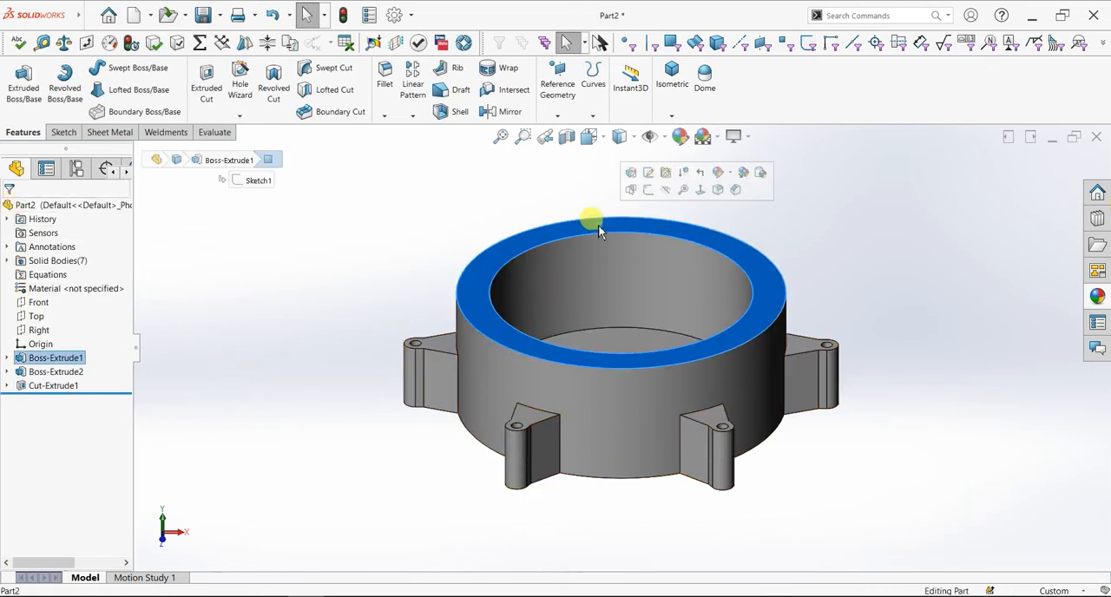
key(ctrl+8)
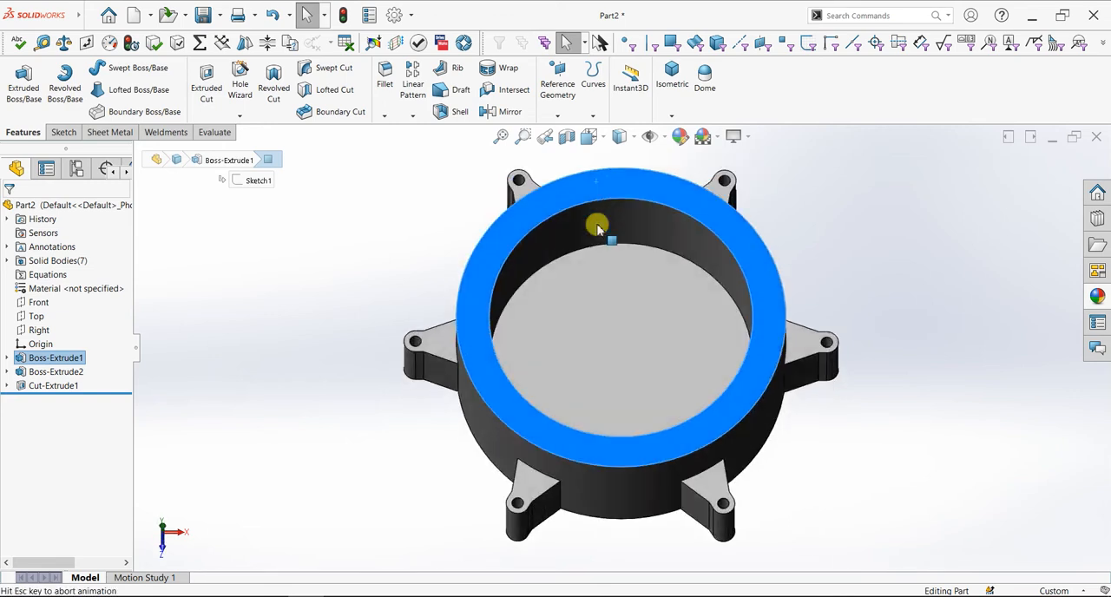
scroll(597, 228, down, 2)
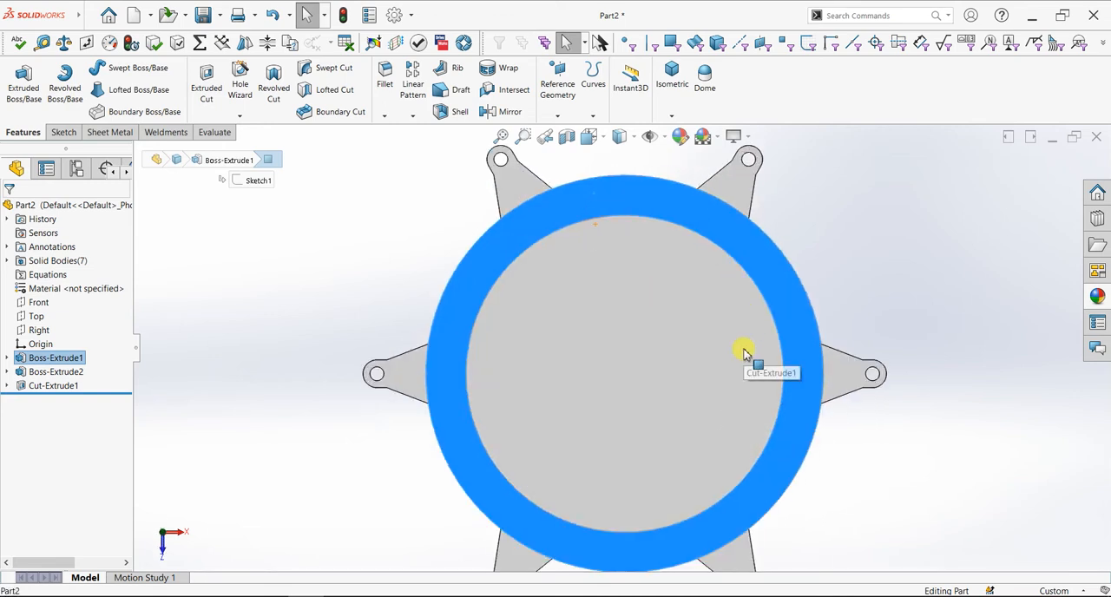
scroll(726, 352, up, 1)
scroll(733, 369, down, 1)
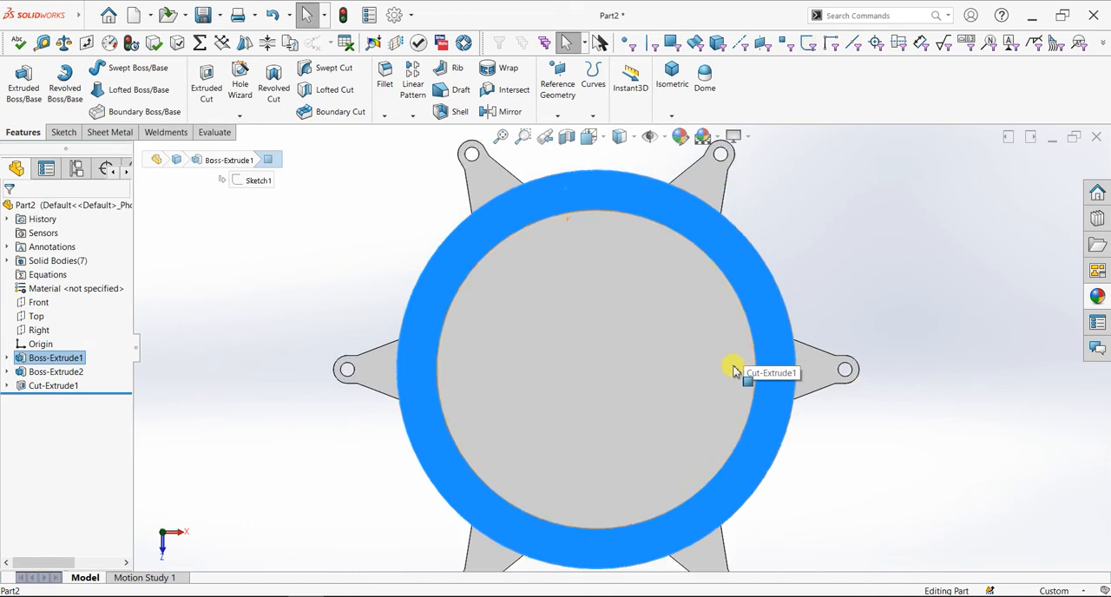
click(63, 132)
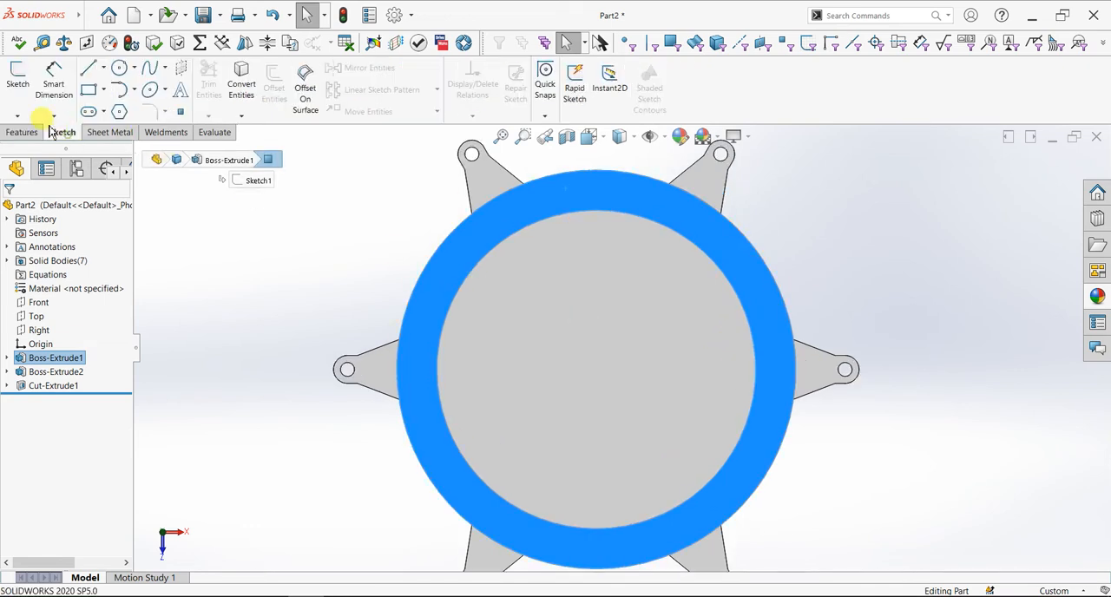
click(17, 83)
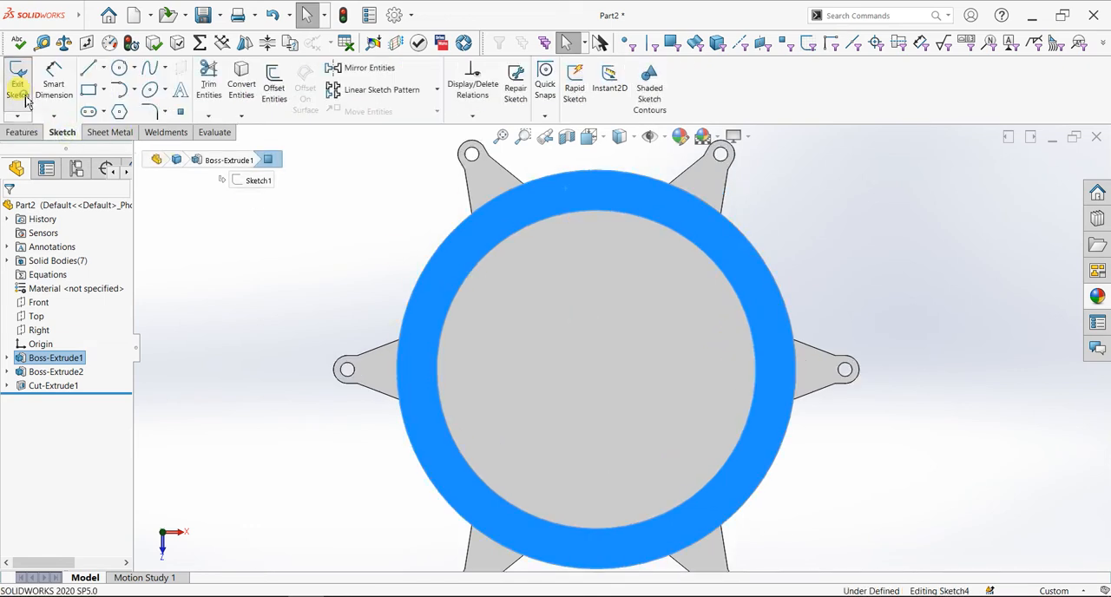
click(103, 67)
click(108, 102)
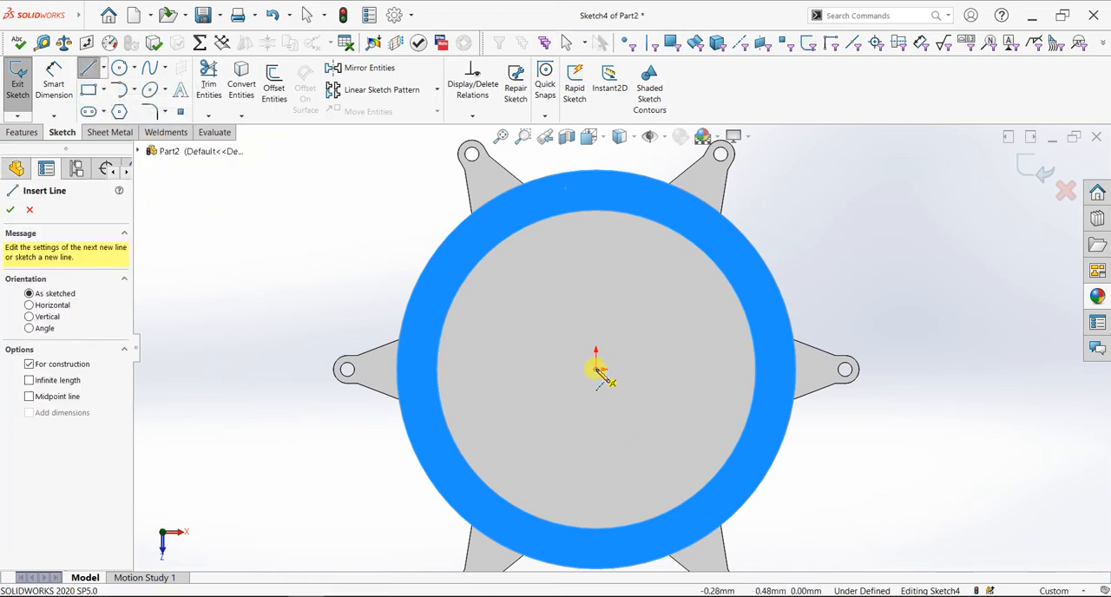
click(597, 370)
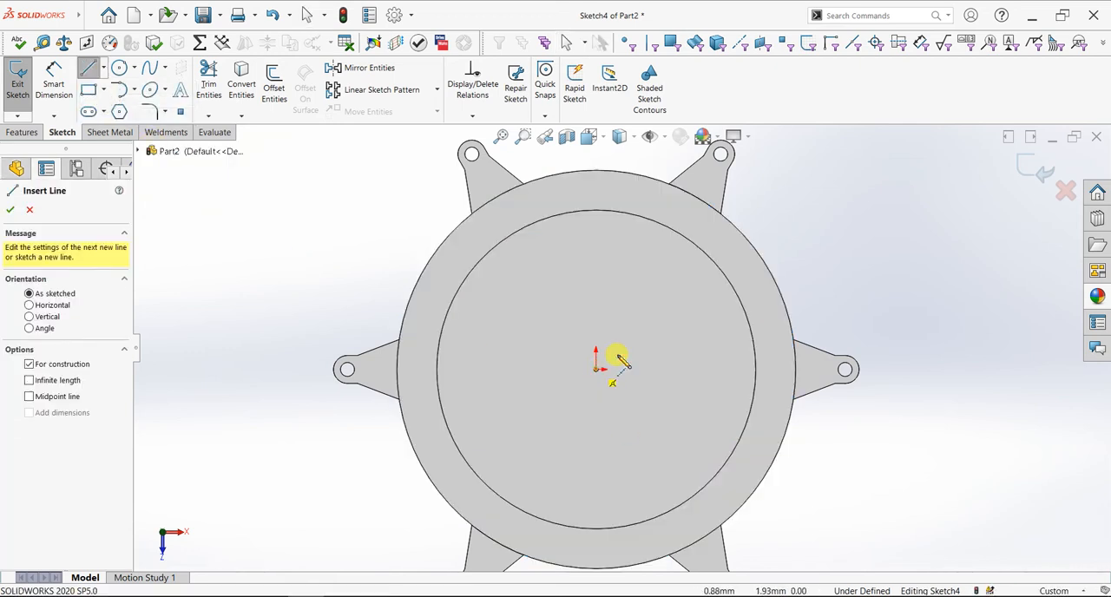
click(762, 257)
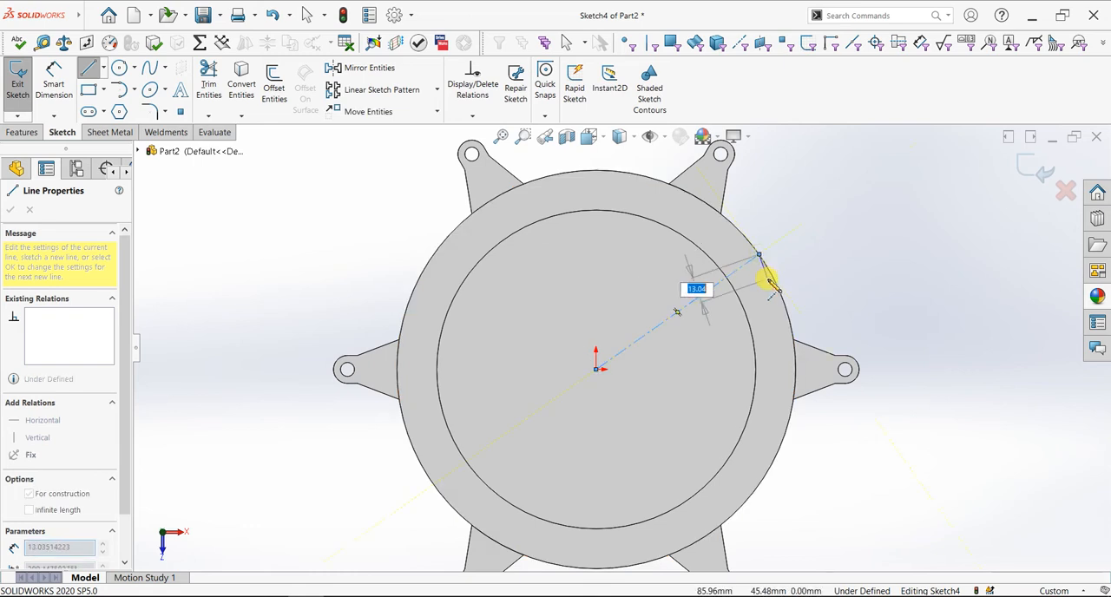
key(Escape)
key(Escape)
Draw a horizontal construction centerline, 100 mm long, from the origin to the outer circular edge on the +X side
click(103, 67)
click(108, 99)
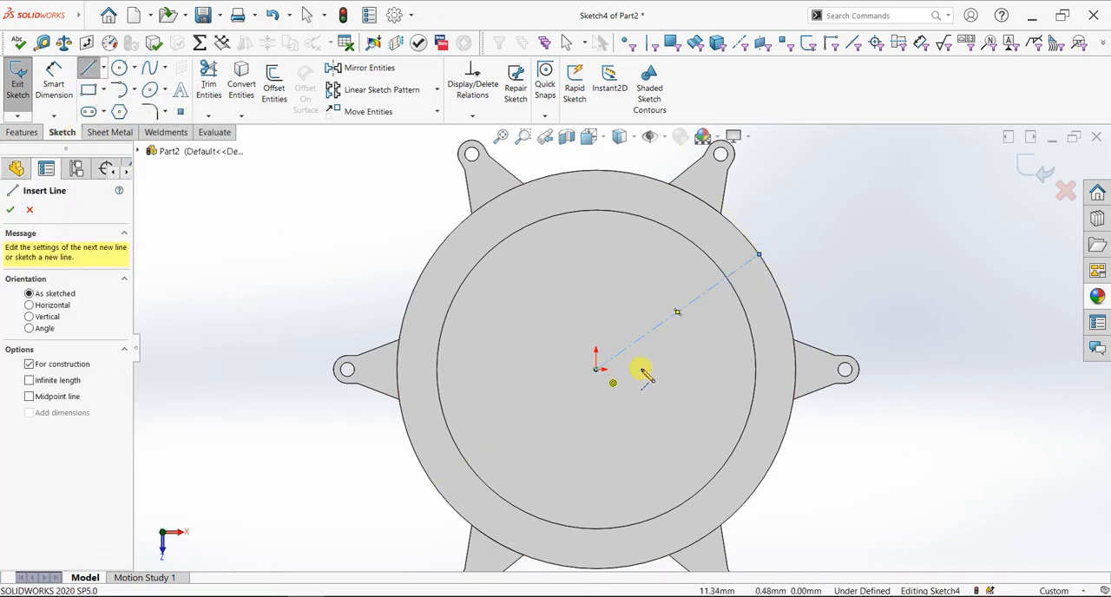
click(596, 369)
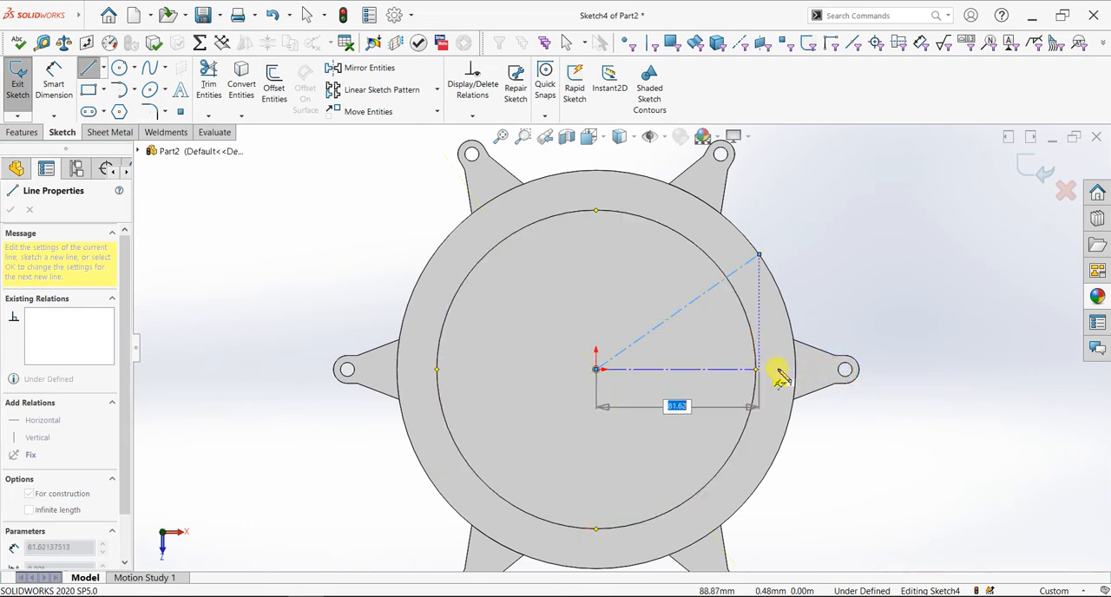
click(797, 370)
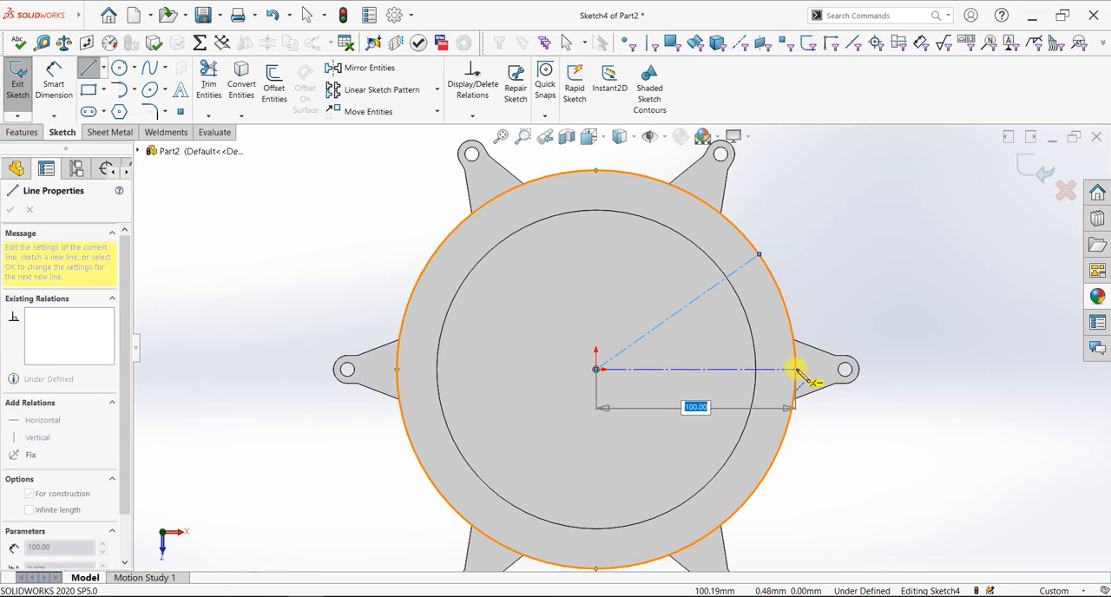
right_click(854, 274)
click(856, 274)
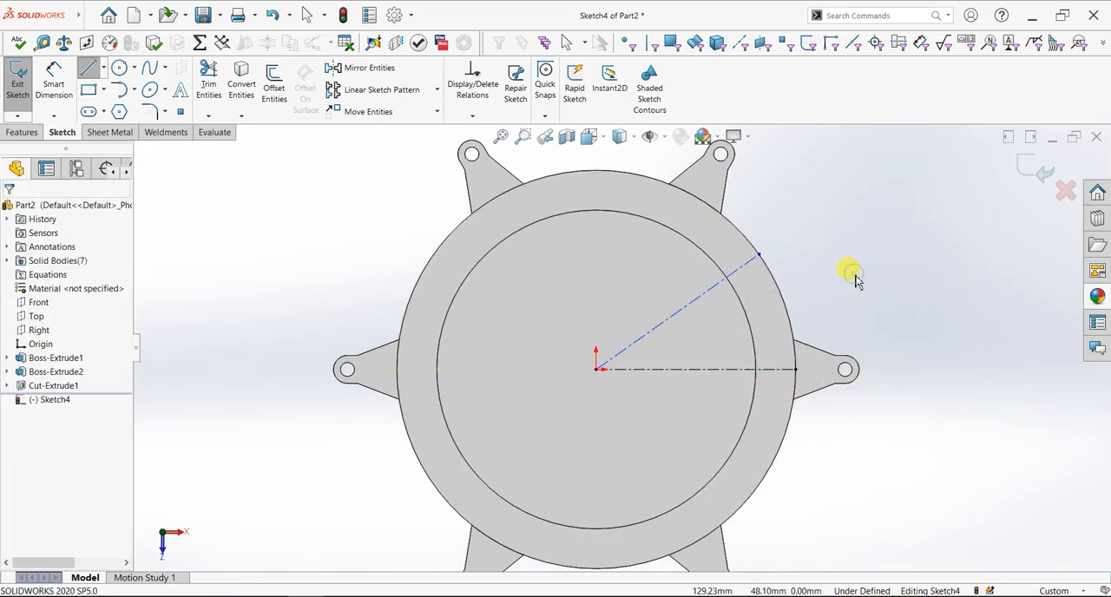
Dimension the angle between the inclined and horizontal centerlines as 30°
scroll(804, 335, down, 3)
click(54, 82)
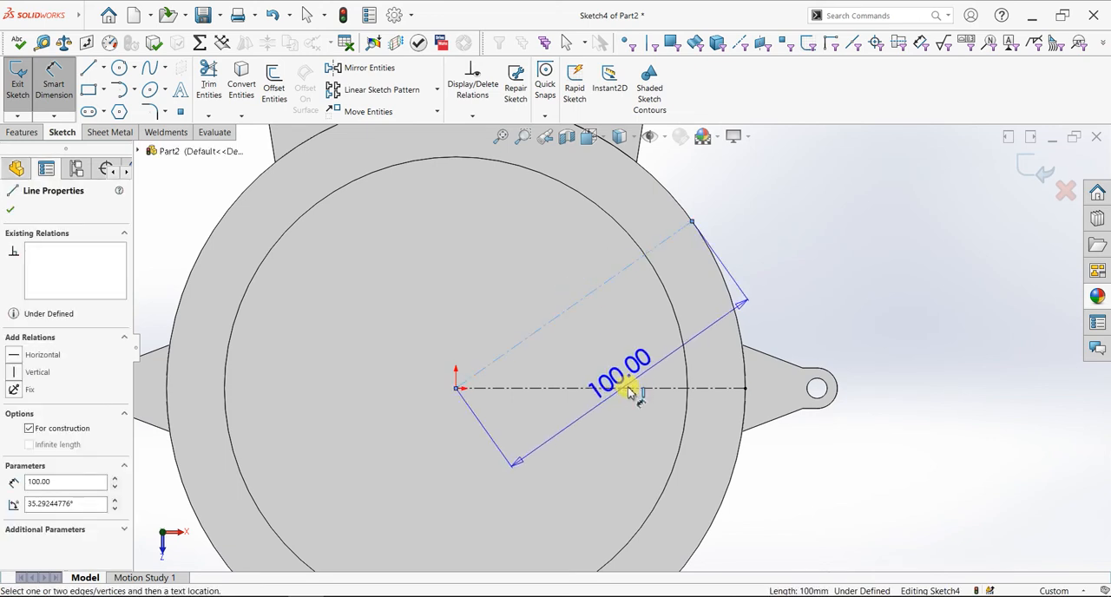
click(631, 387)
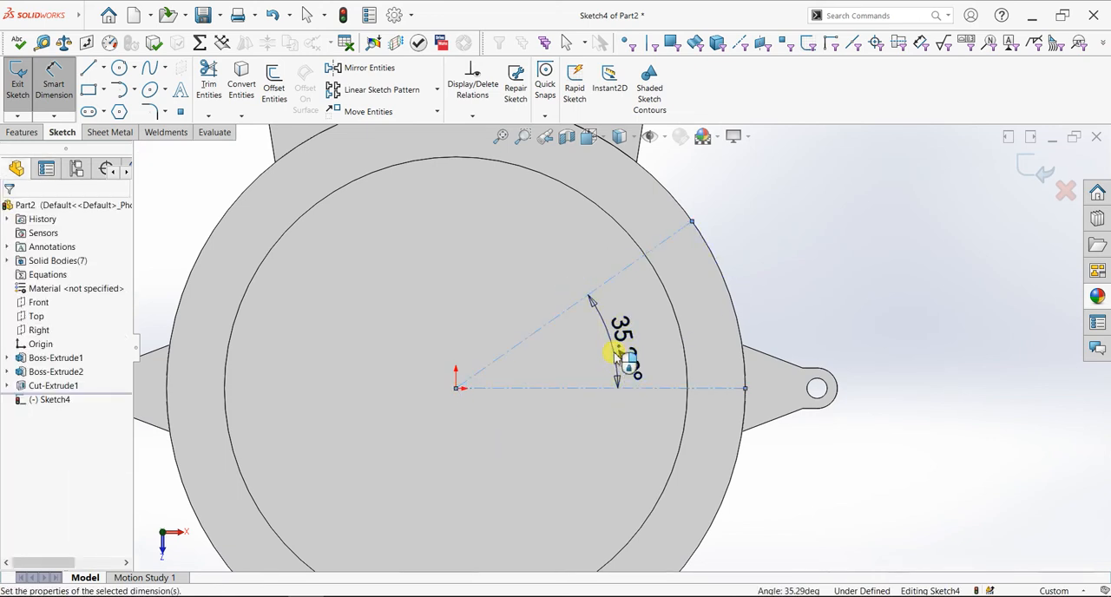
click(615, 356)
text(30)
key(Return)
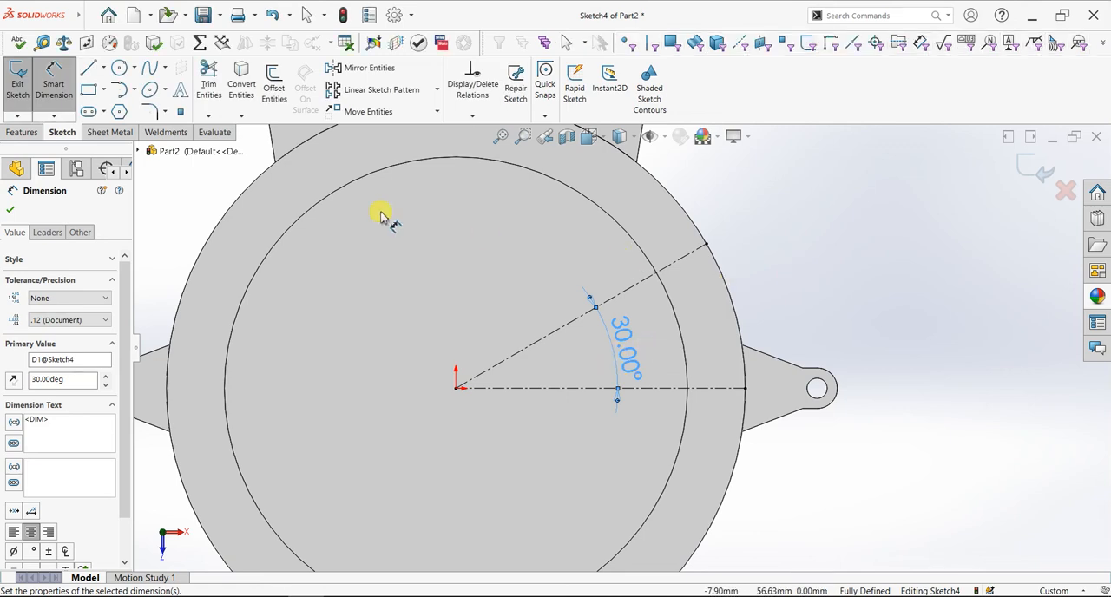
click(11, 211)
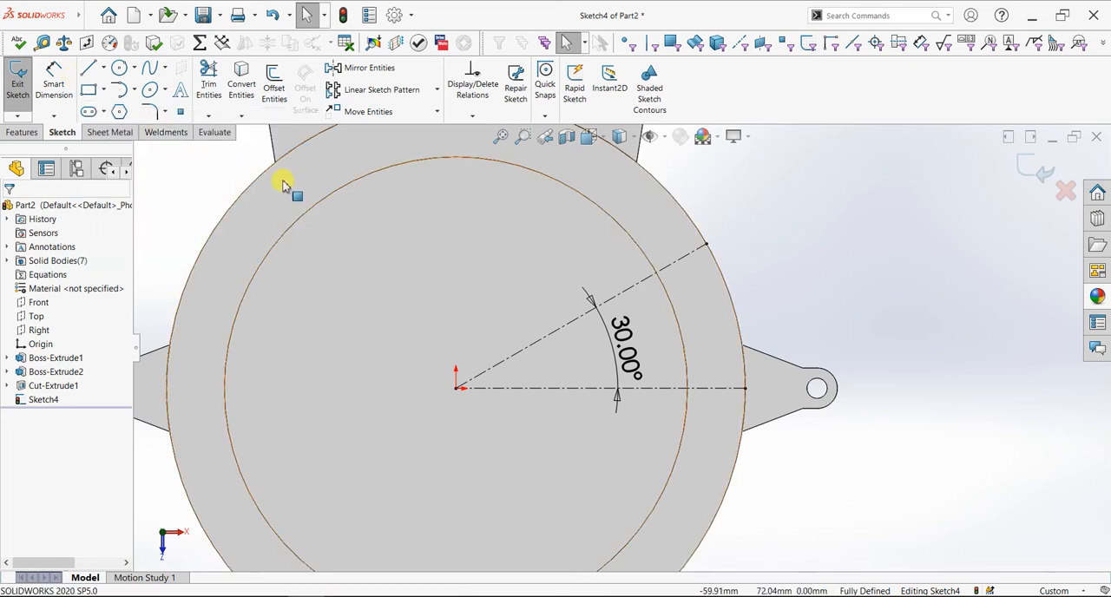
click(89, 74)
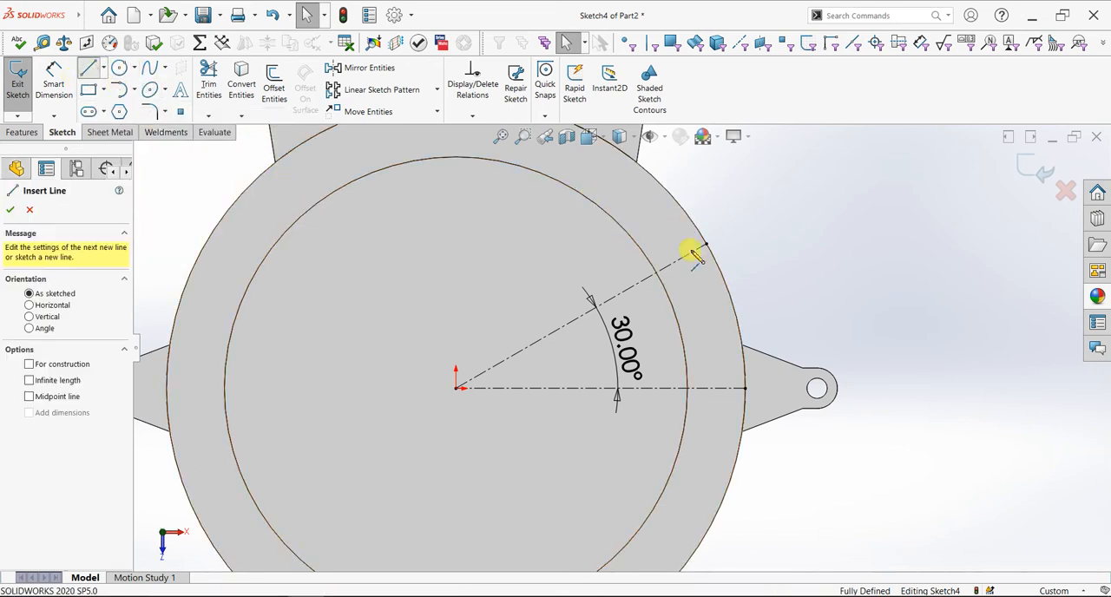
scroll(685, 252, down, 2)
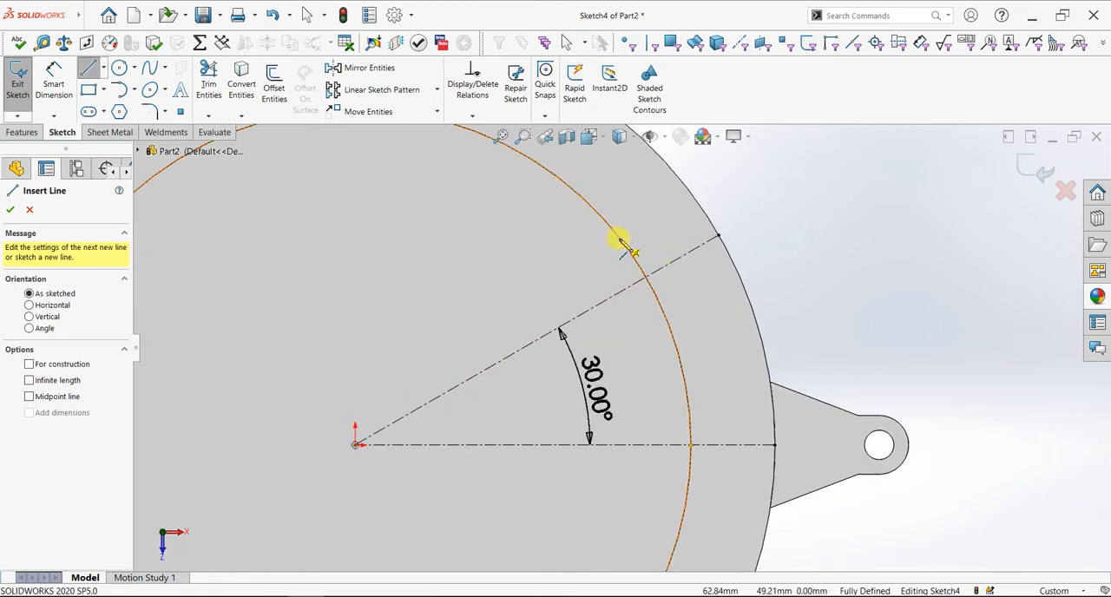
scroll(623, 243, up, 3)
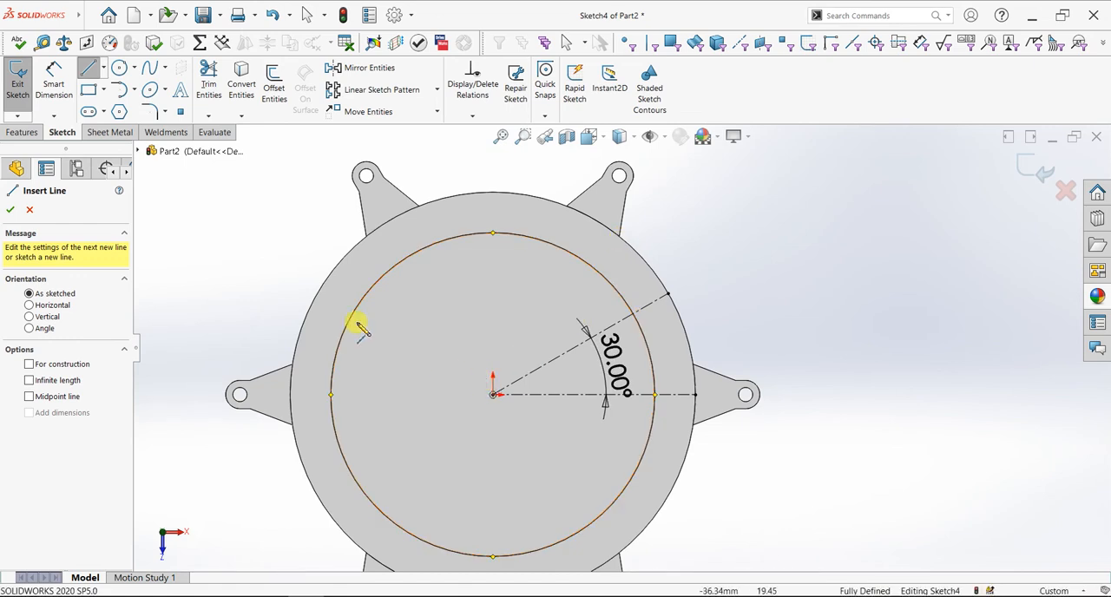
click(30, 209)
Draw a 160 mm diameter circle centred on the origin, matching the pocket's circular edge
click(119, 68)
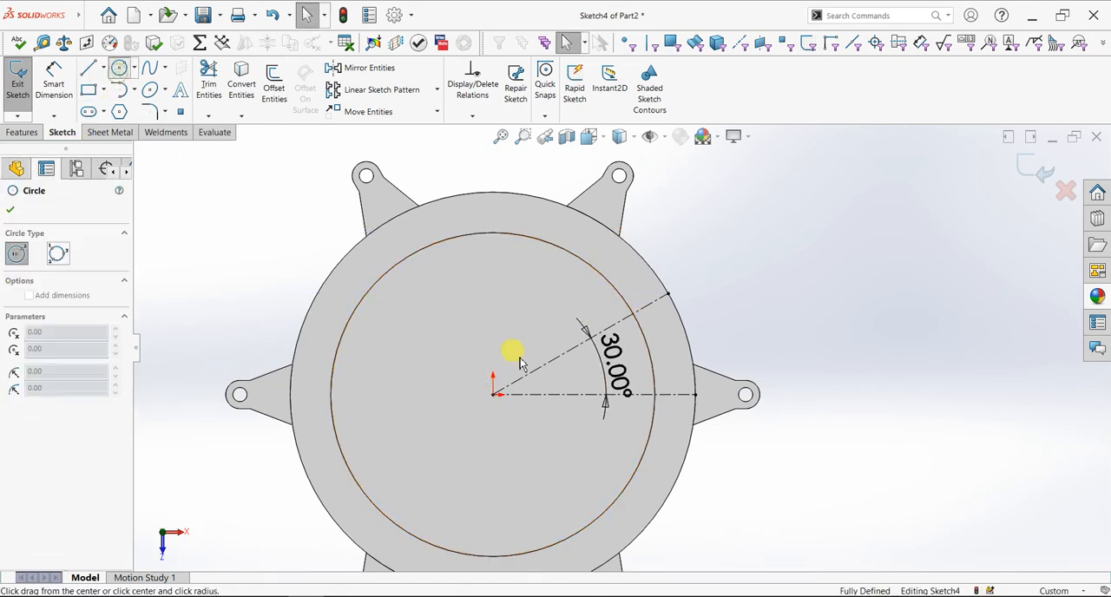
click(495, 395)
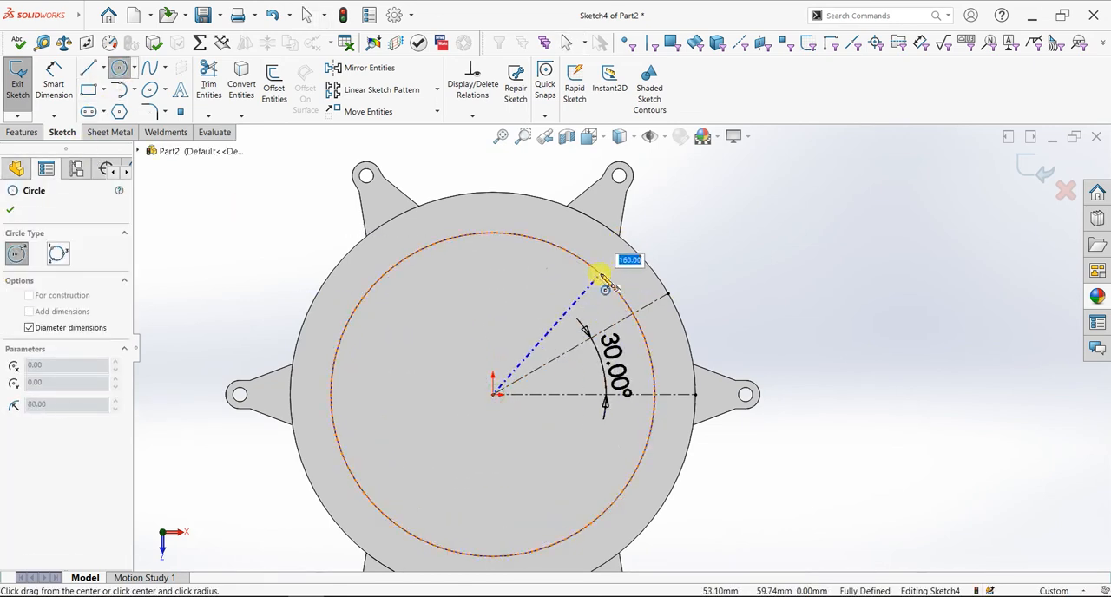
click(605, 282)
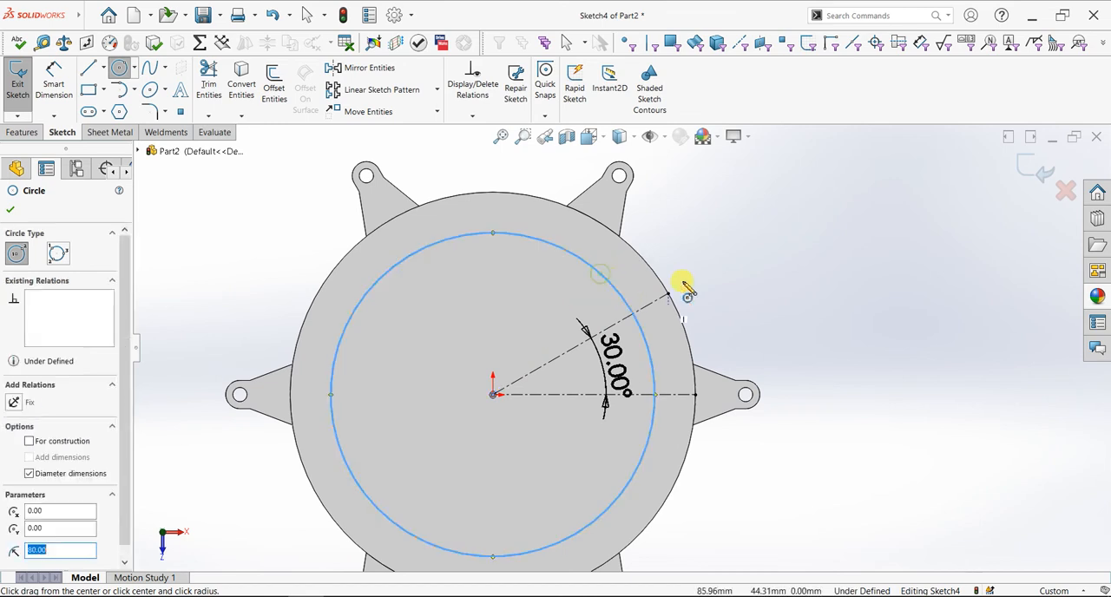
click(11, 210)
Draw a line about 20 mm long from the inner circle to the housing's outer edge, just above the inclined centerline
click(88, 71)
scroll(721, 355, down, 5)
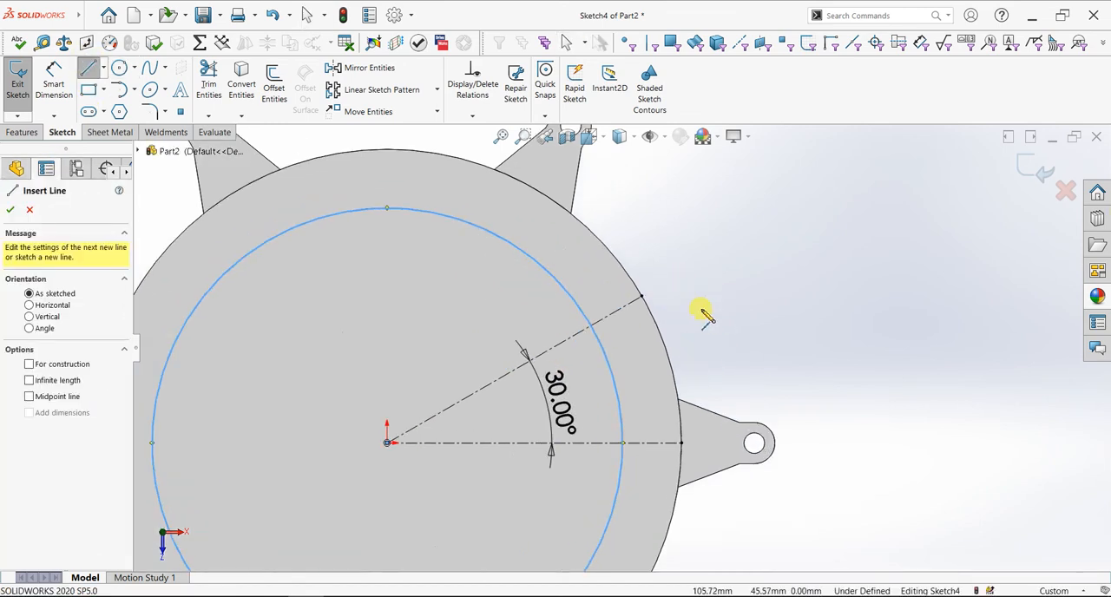
click(519, 308)
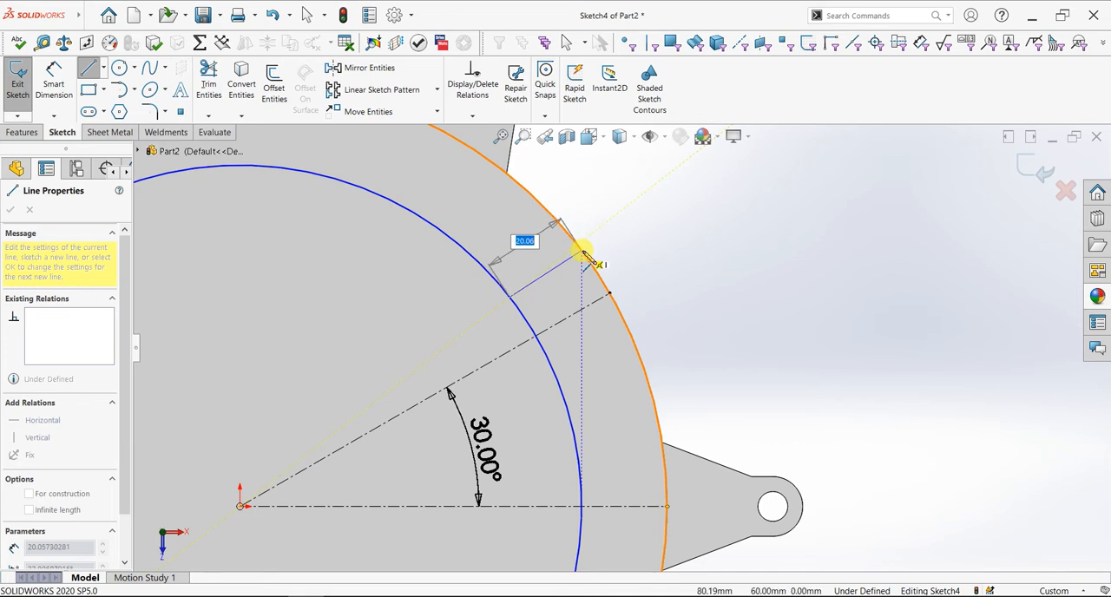
click(581, 252)
key(Escape)
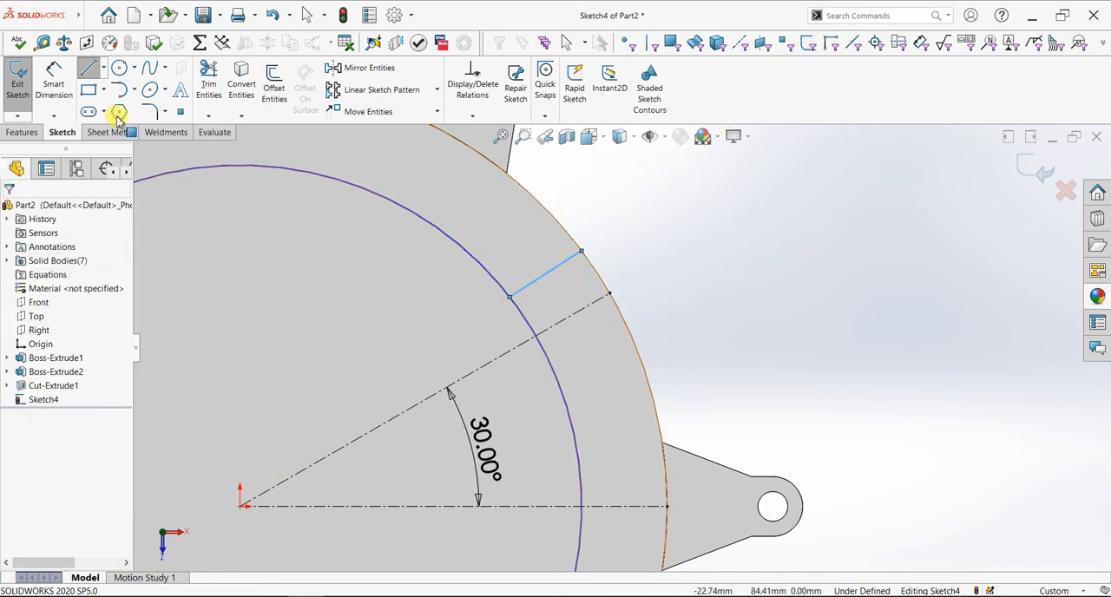
Draw a second line about 20 mm long from the inner circle to the outer edge, just below the inclined centerline
click(87, 68)
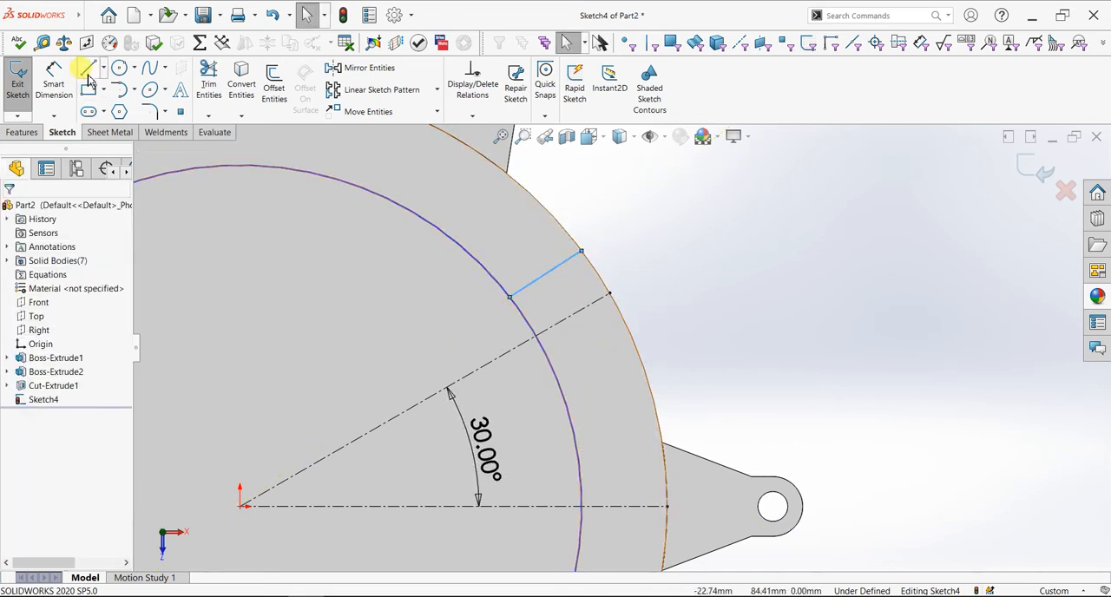
click(554, 371)
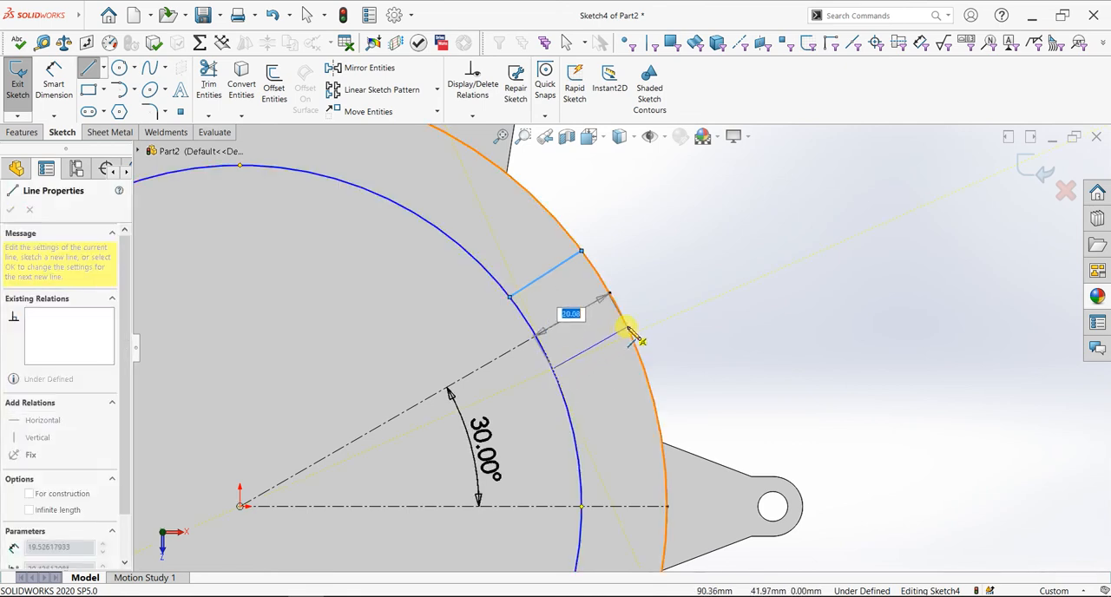
click(638, 337)
key(Escape)
Draw a 200 mm diameter circle centred on the origin, reaching the inclined centerline's end on the outer edge
scroll(634, 362, up, 3)
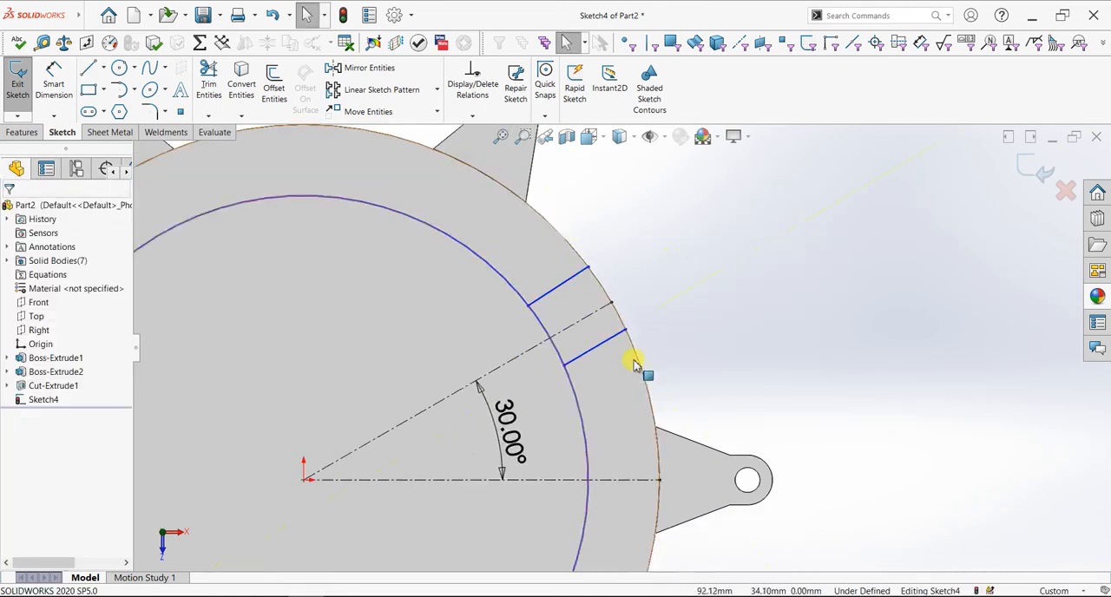
scroll(495, 445, up, 2)
click(120, 89)
click(119, 68)
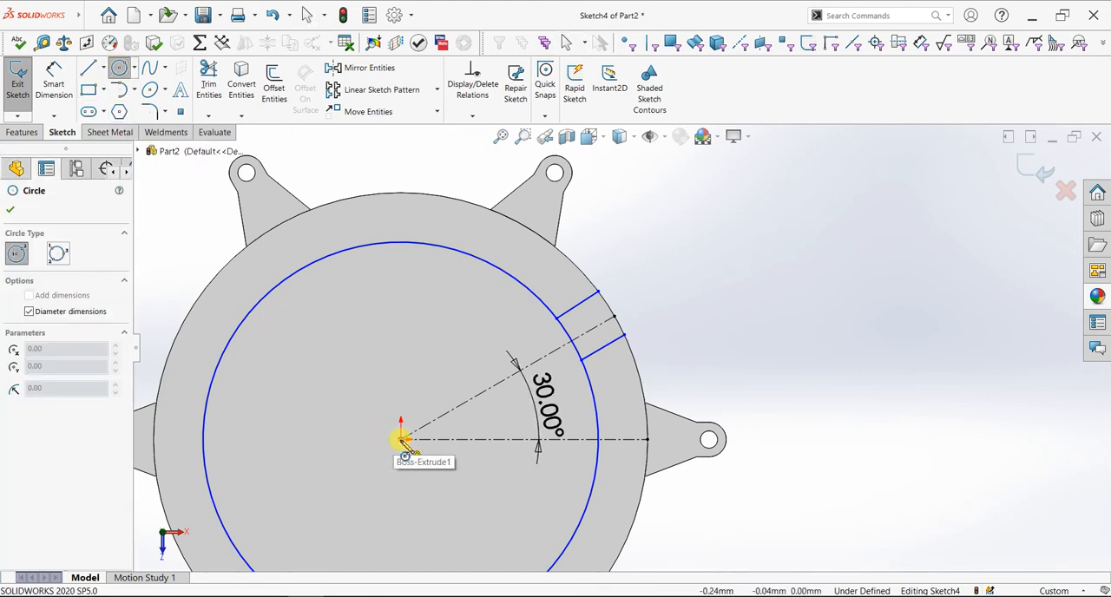
click(401, 439)
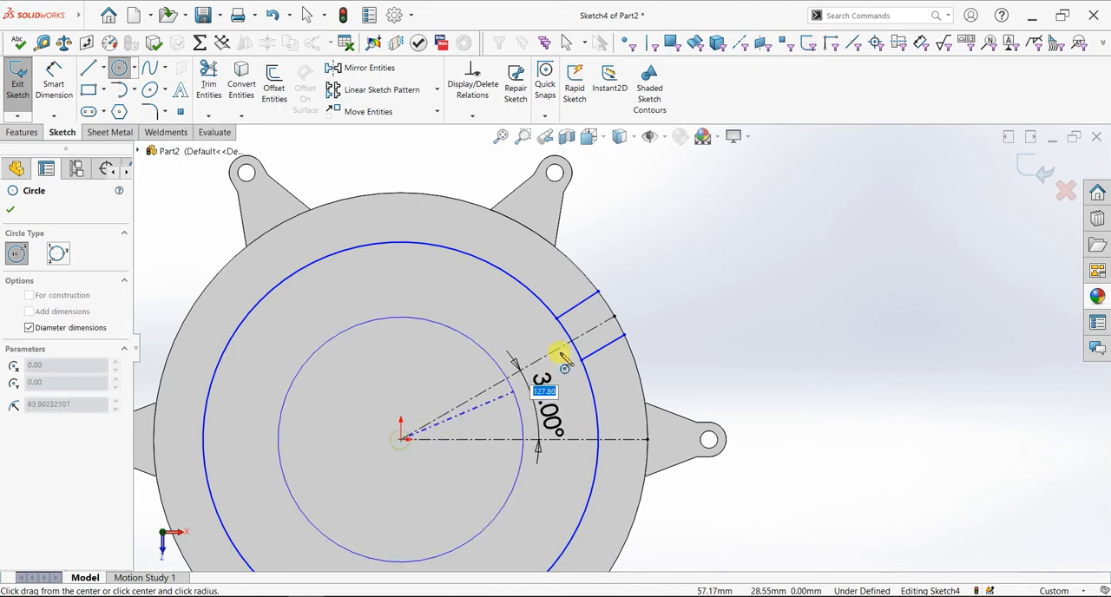
click(616, 318)
right_click(682, 273)
click(690, 276)
scroll(437, 324, down, 3)
scroll(437, 323, up, 3)
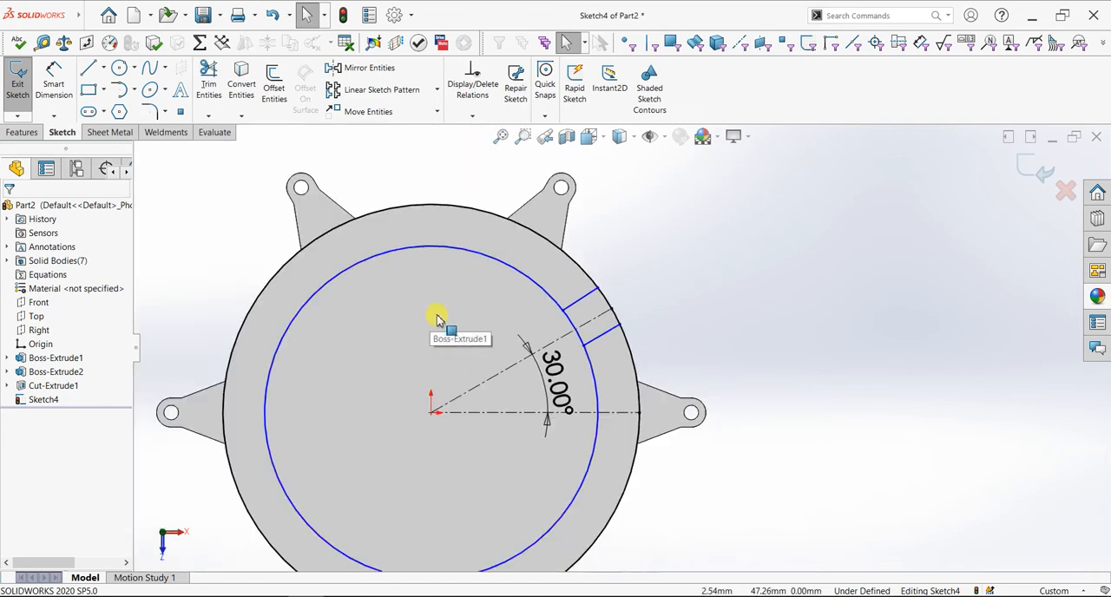
Trim both circles to leave only the arcs between the two short lines, forming a closed profile around the inclined centerline
click(208, 84)
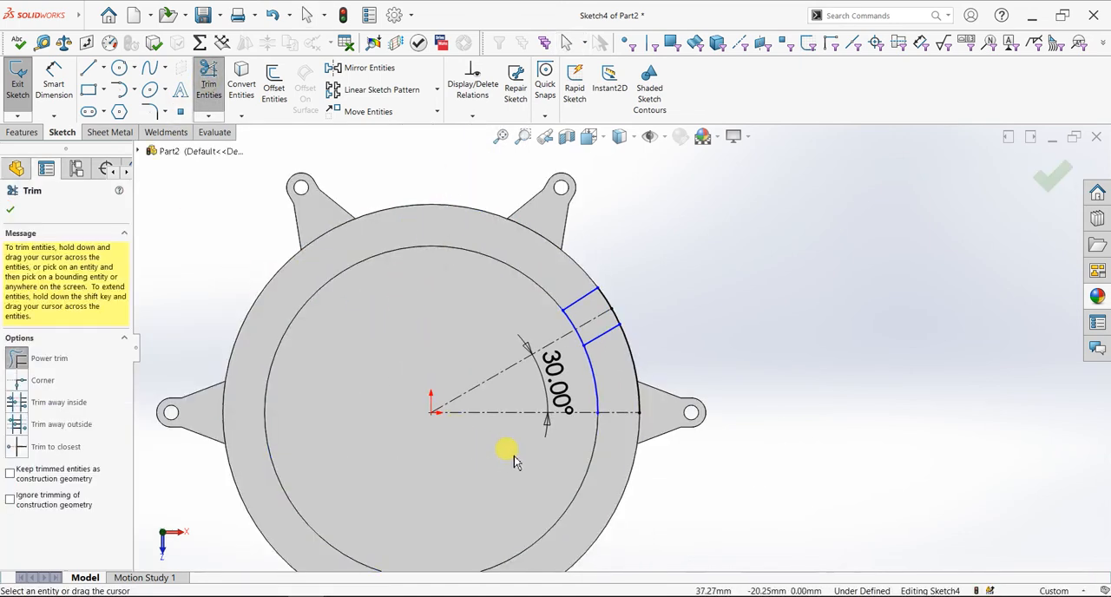
scroll(620, 356, down, 2)
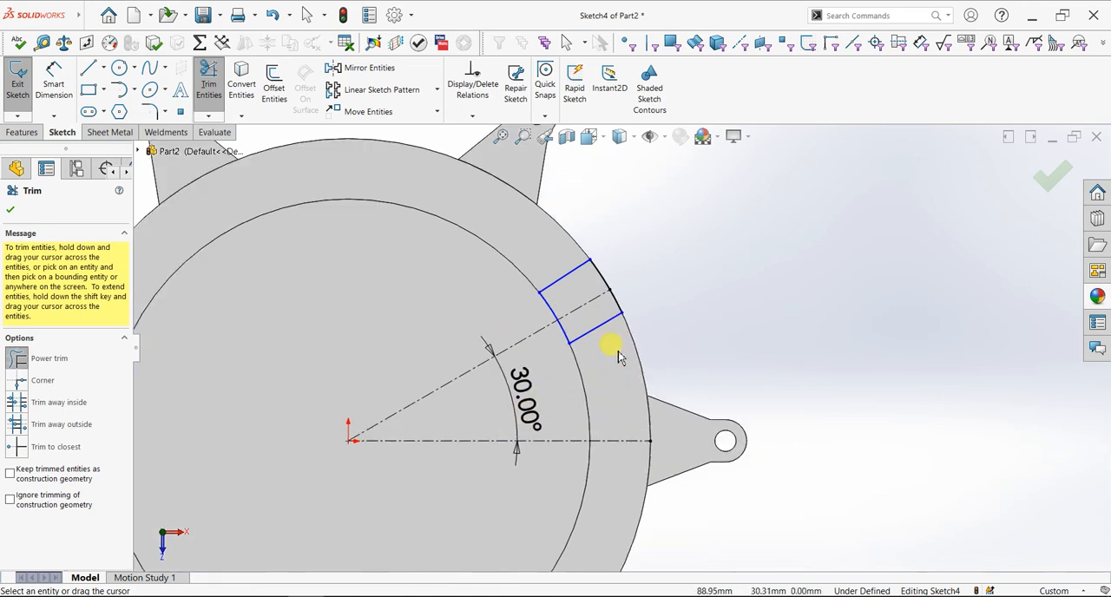
key(Escape)
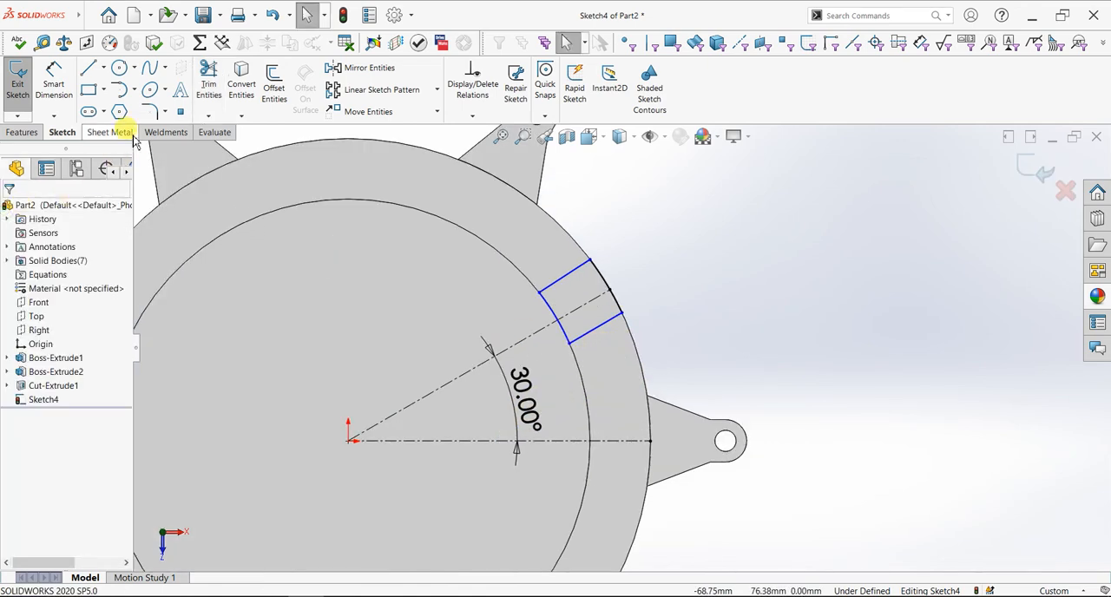
Try an angle dimension between the profile's upper line and the inclined centerline, and delete it
scroll(573, 304, down, 2)
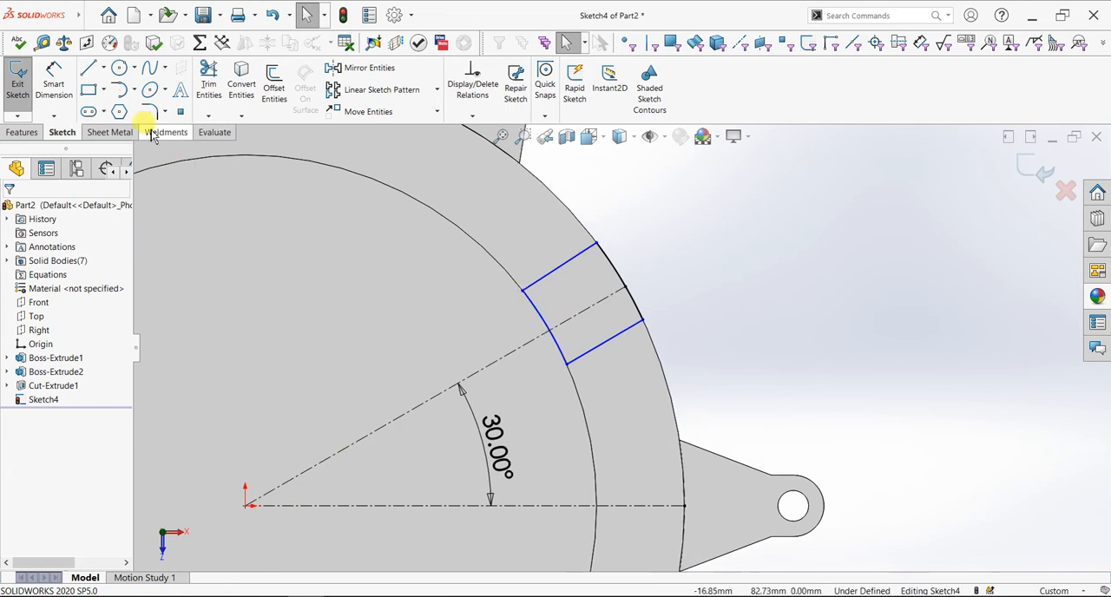
click(70, 88)
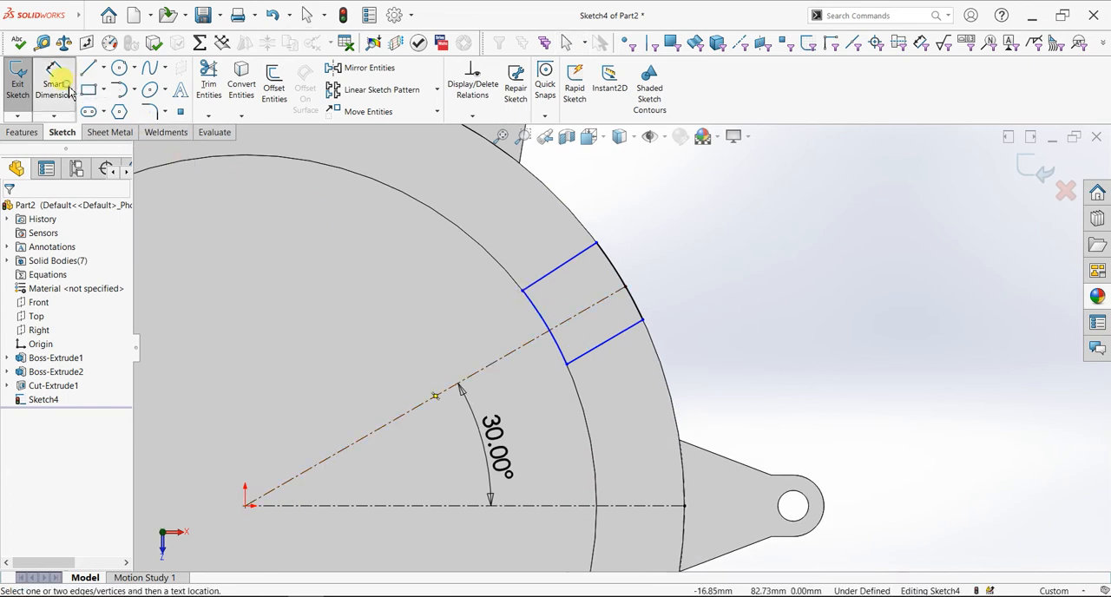
click(554, 276)
click(587, 309)
click(575, 293)
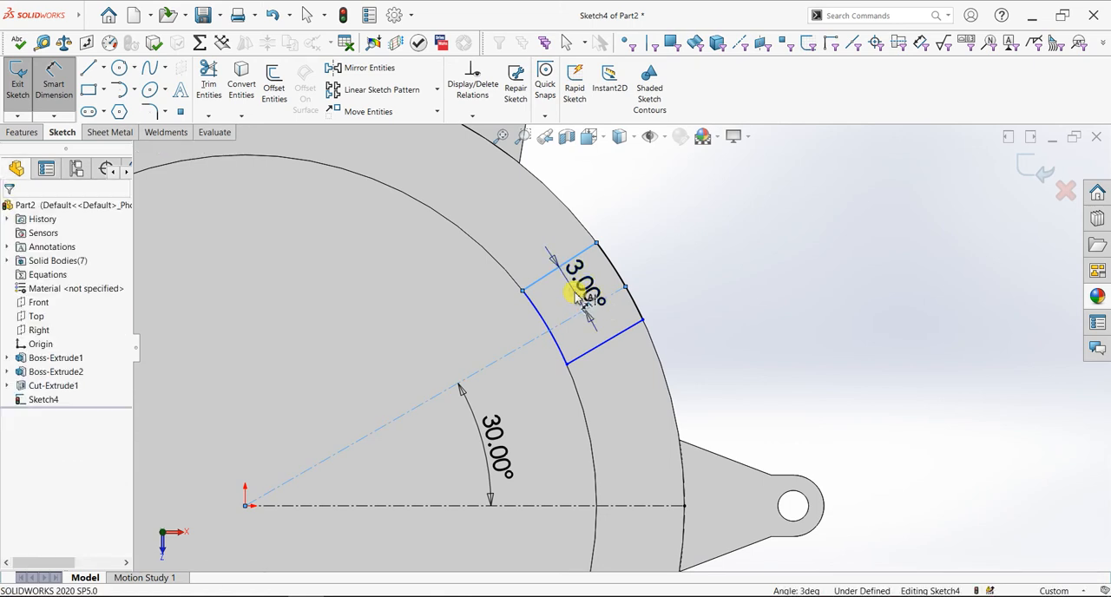
text(3)
key(Return)
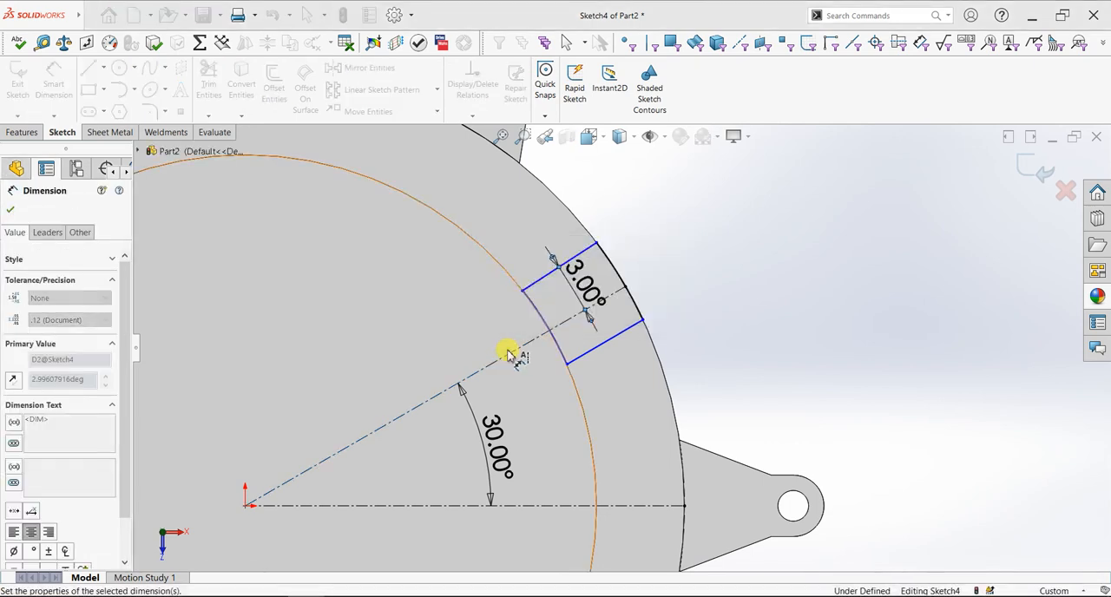
key(Escape)
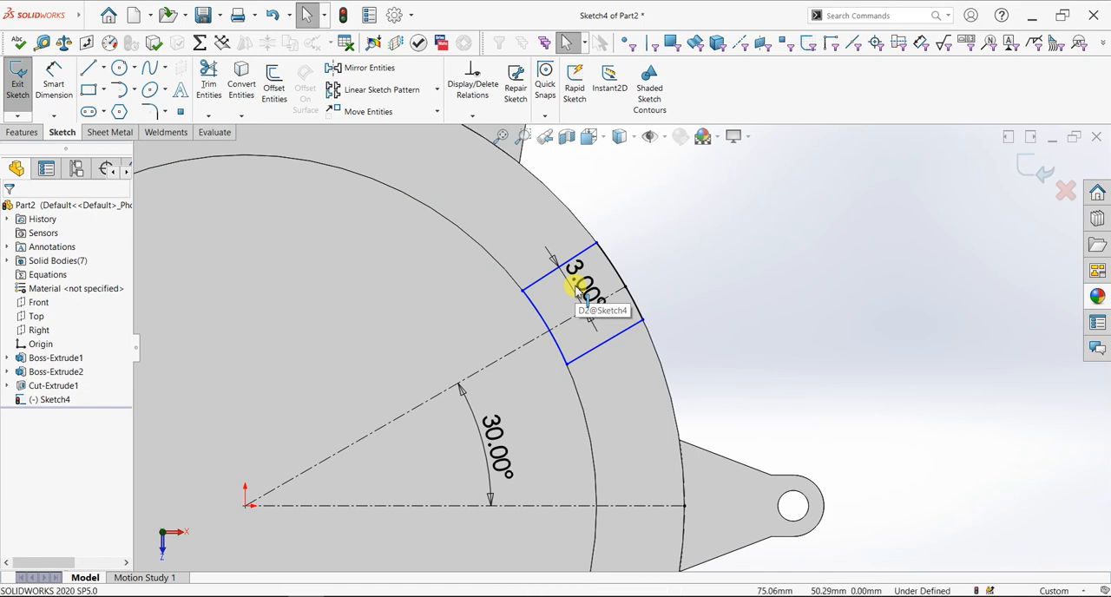
click(576, 293)
key(Delete)
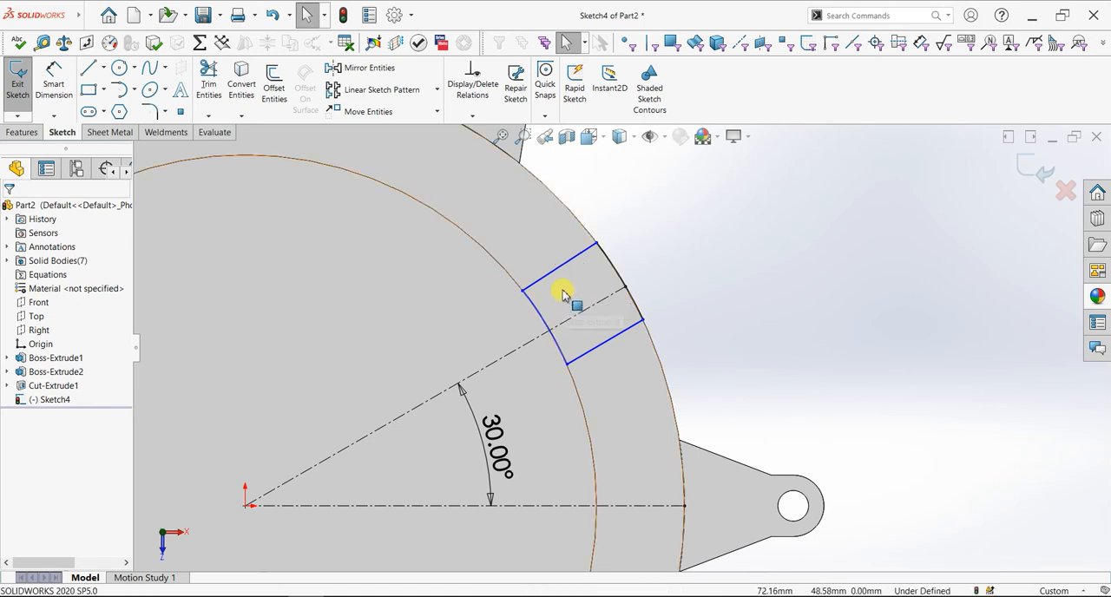
Try to make the profile's upper line parallel to the inclined centerline
click(558, 271)
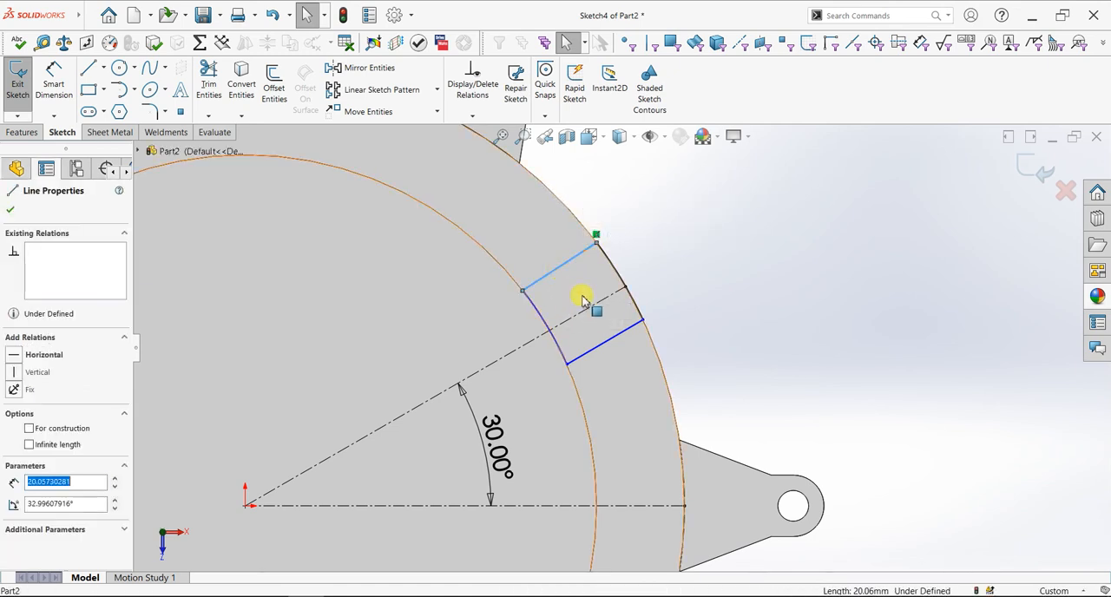
click(588, 310)
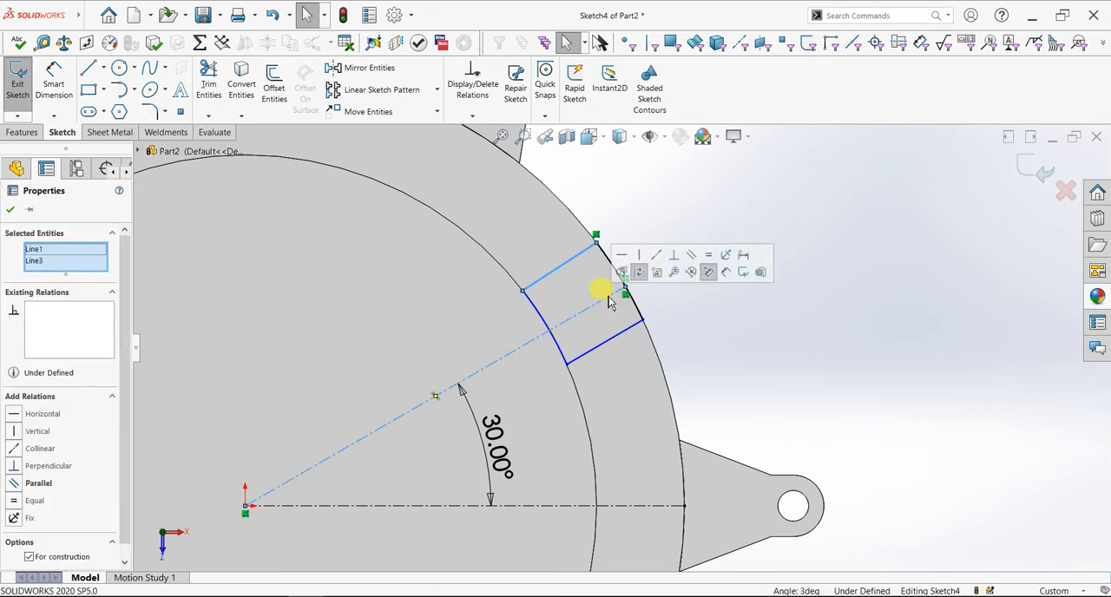
click(690, 256)
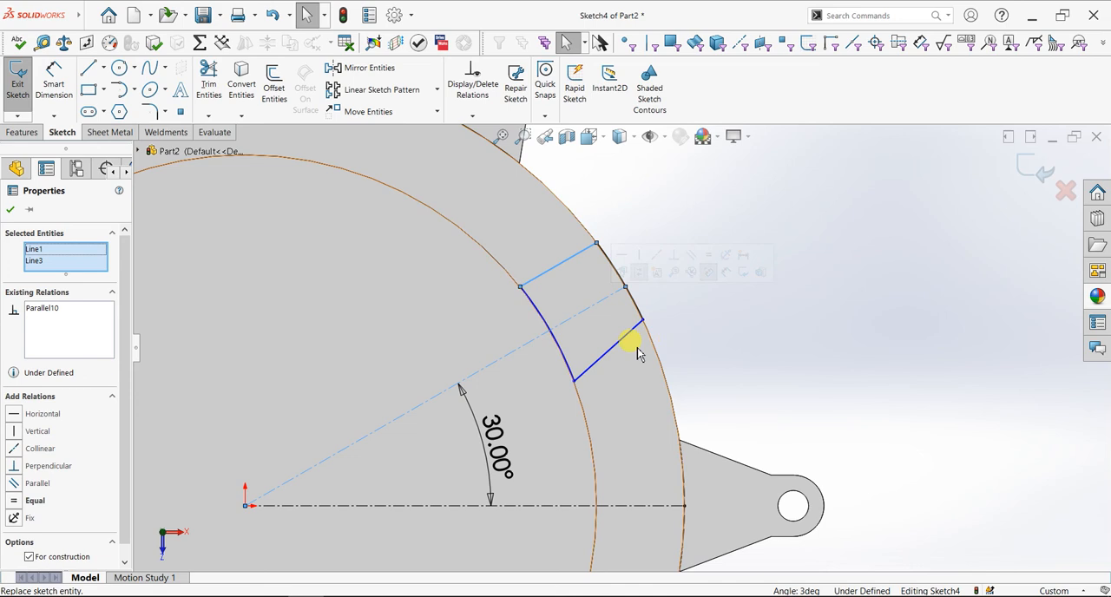
Try an equal relation between the profile's inner and outer arcs, and undo it together with the parallel relation
click(566, 359)
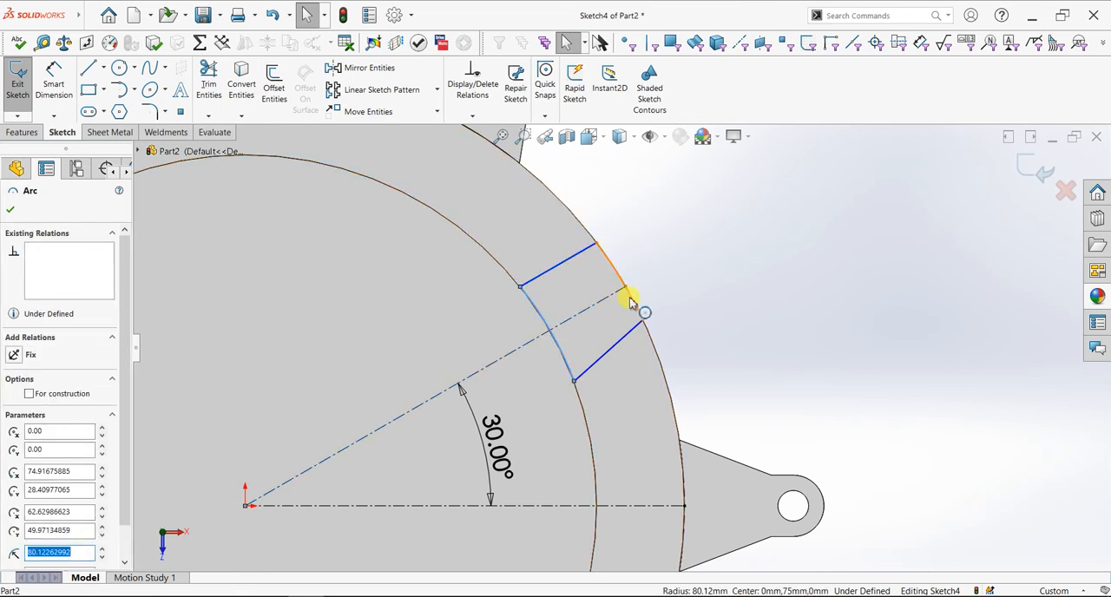
ctrl+click(642, 303)
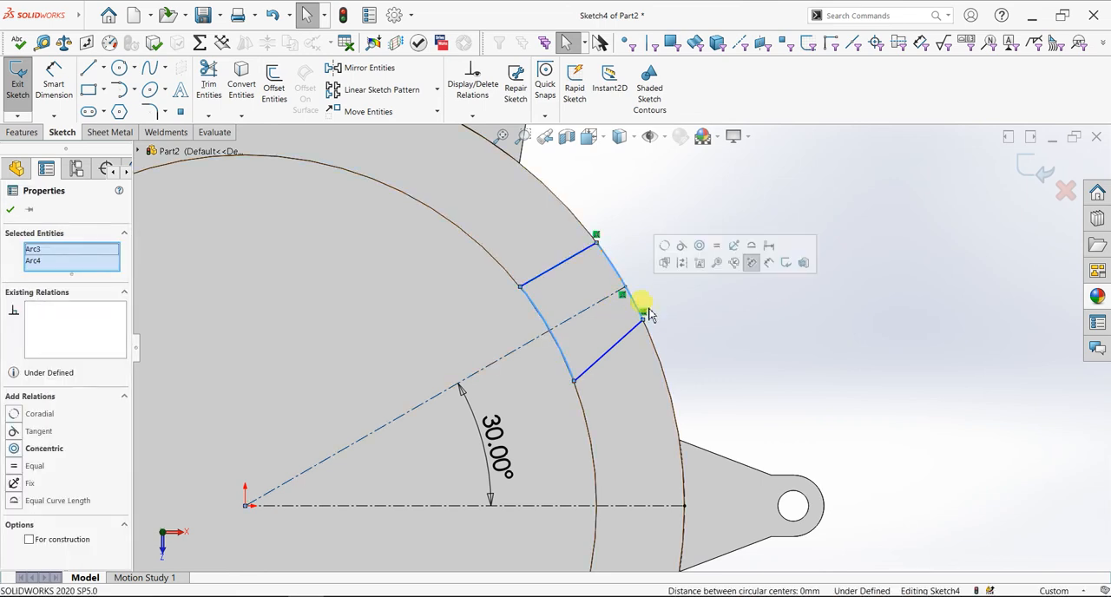
click(716, 248)
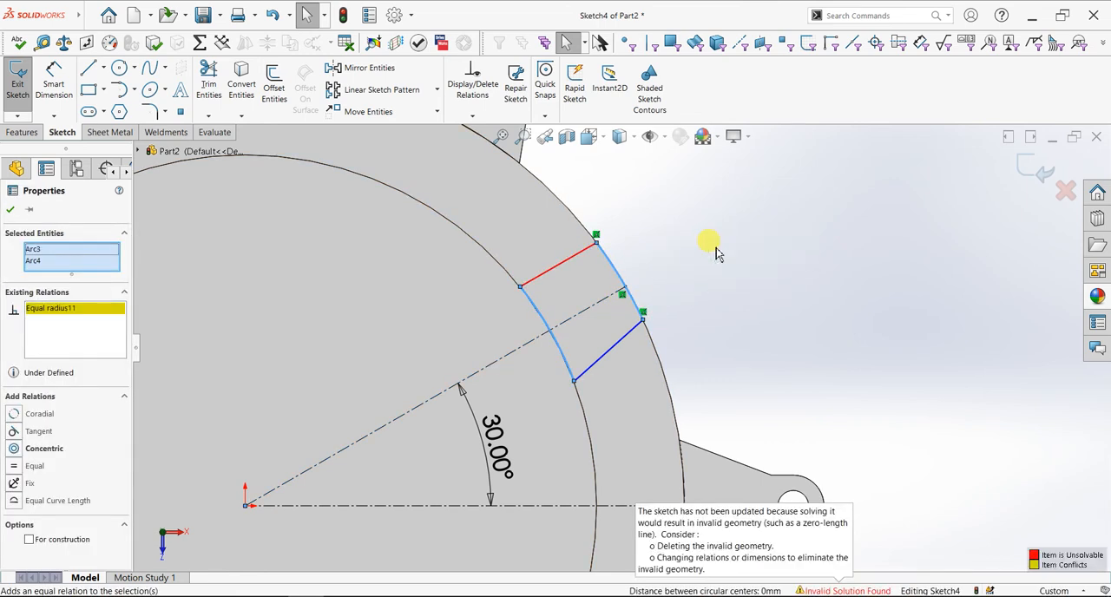
key(ctrl+z)
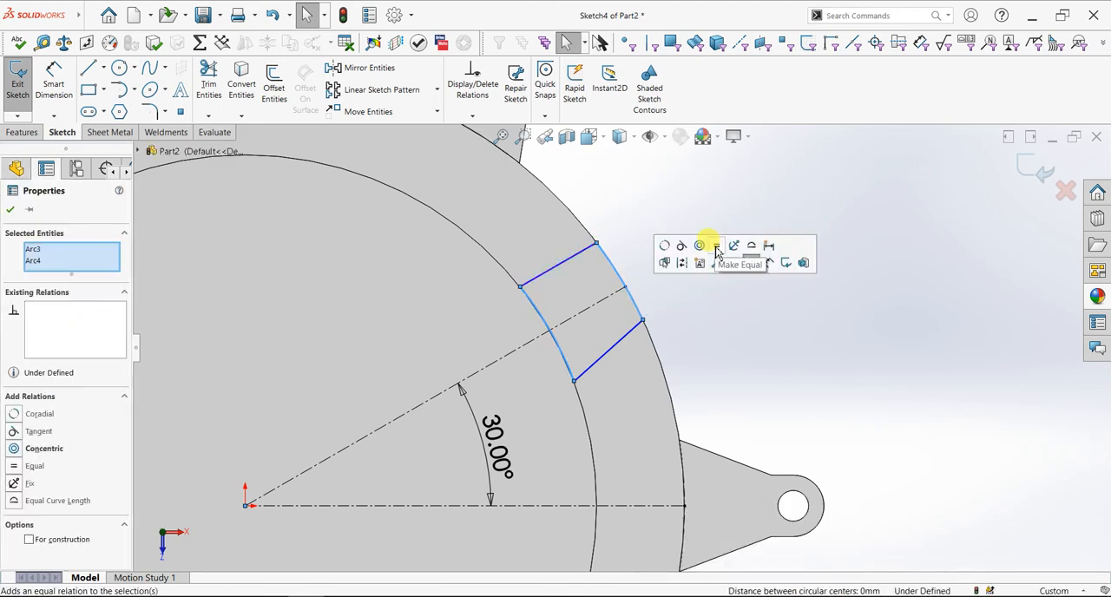
key(ctrl+z)
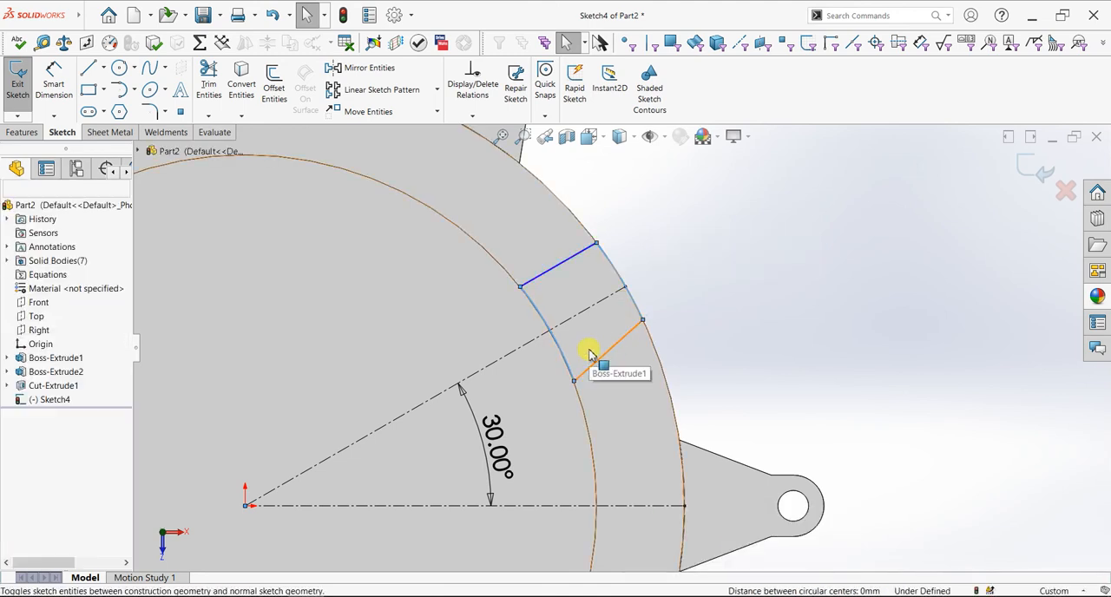
Try a vertical dimension between the two endpoints of the profile's inner arc, and delete it
click(43, 91)
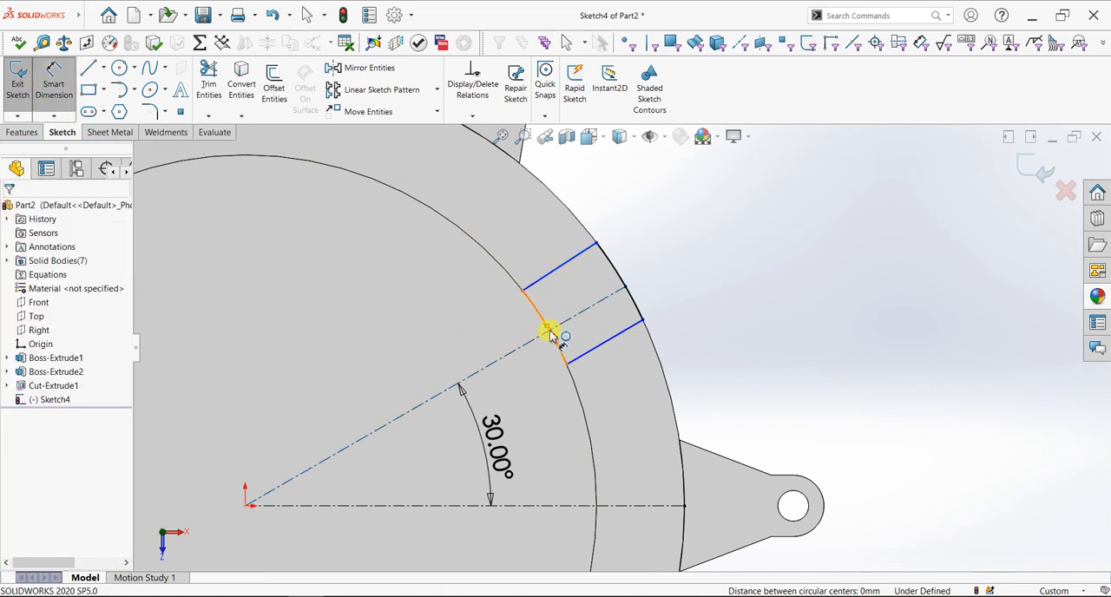
scroll(549, 333, down, 4)
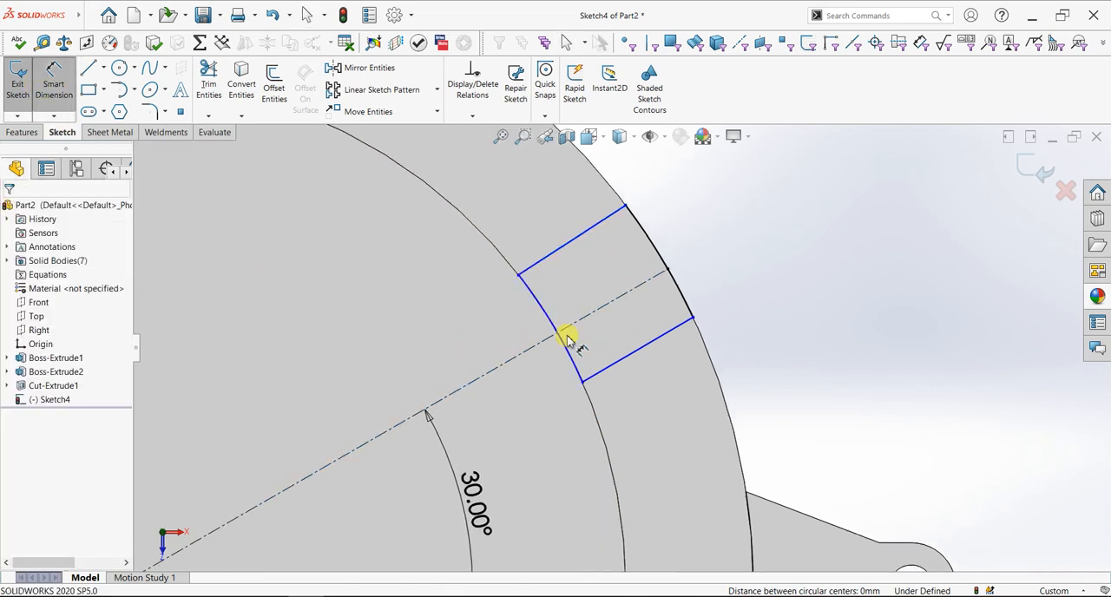
click(586, 403)
click(493, 247)
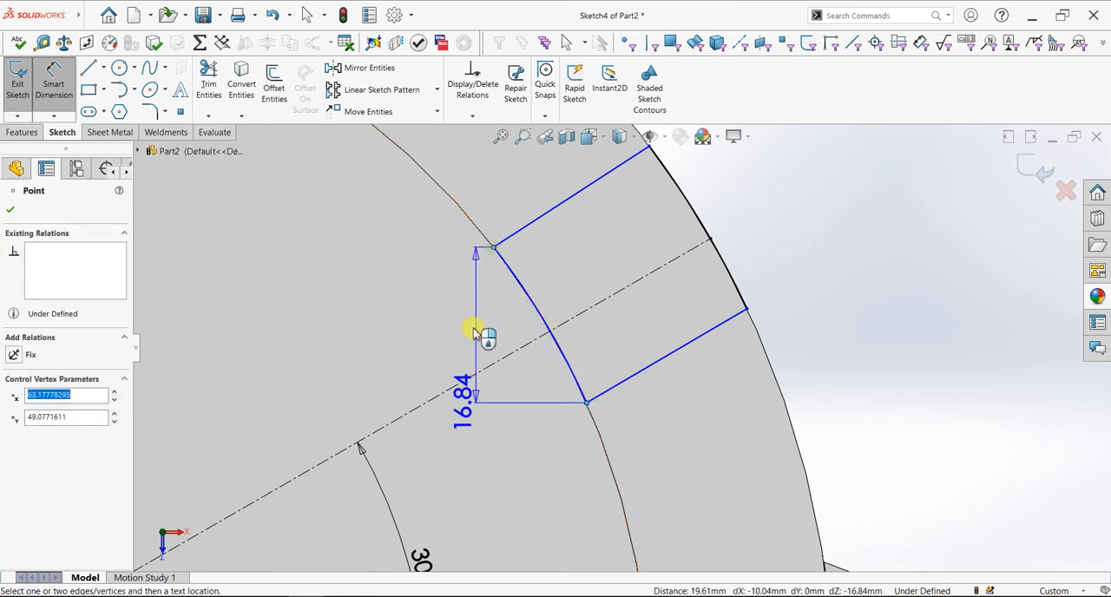
click(457, 405)
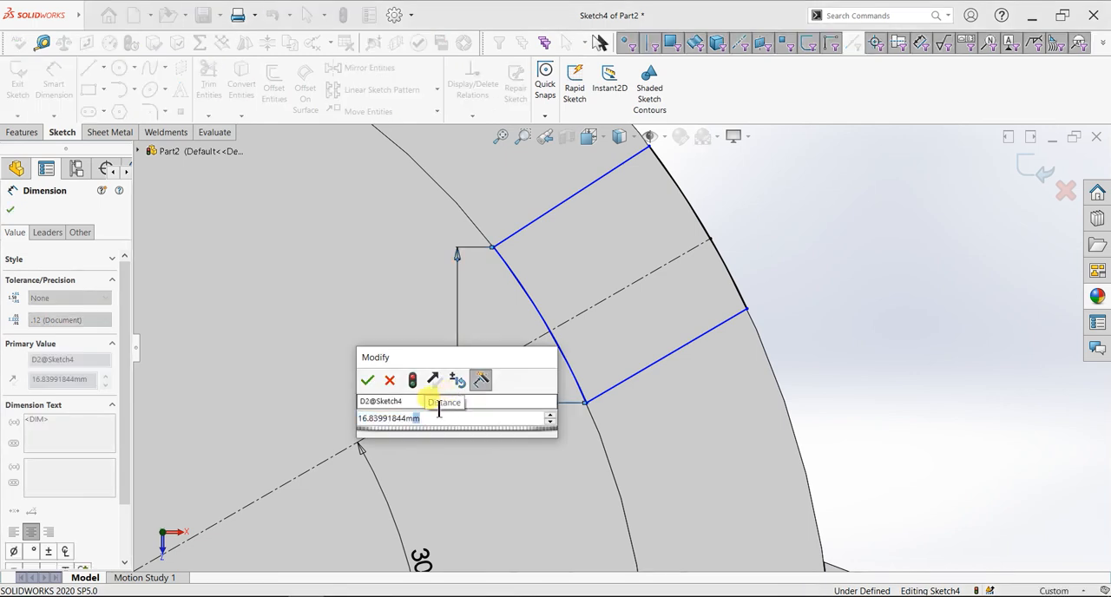
key(Return)
key(Escape)
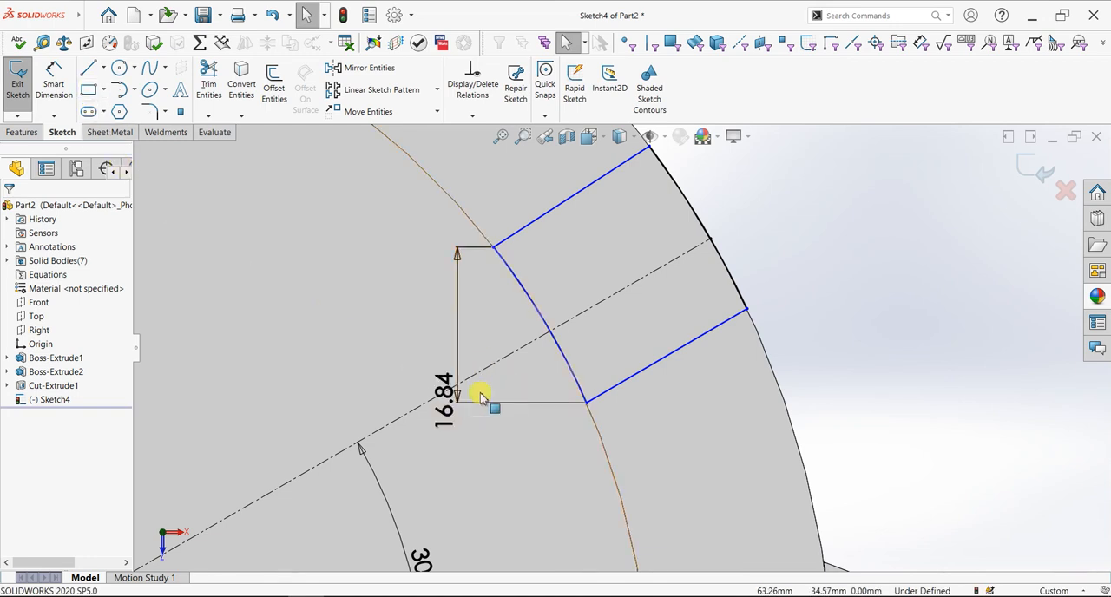
key(Delete)
click(53, 82)
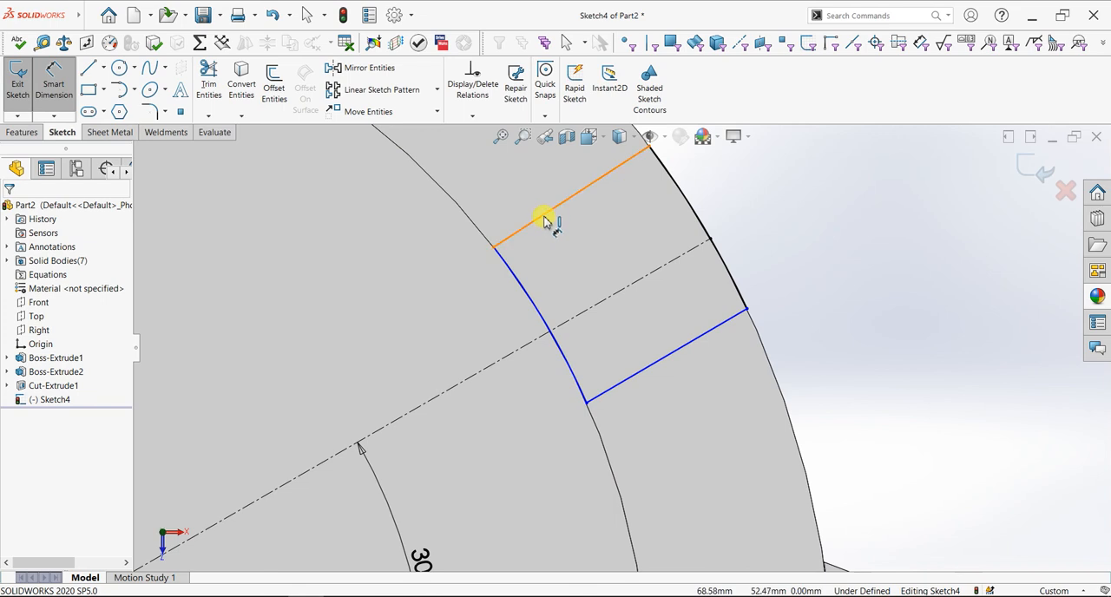
click(559, 251)
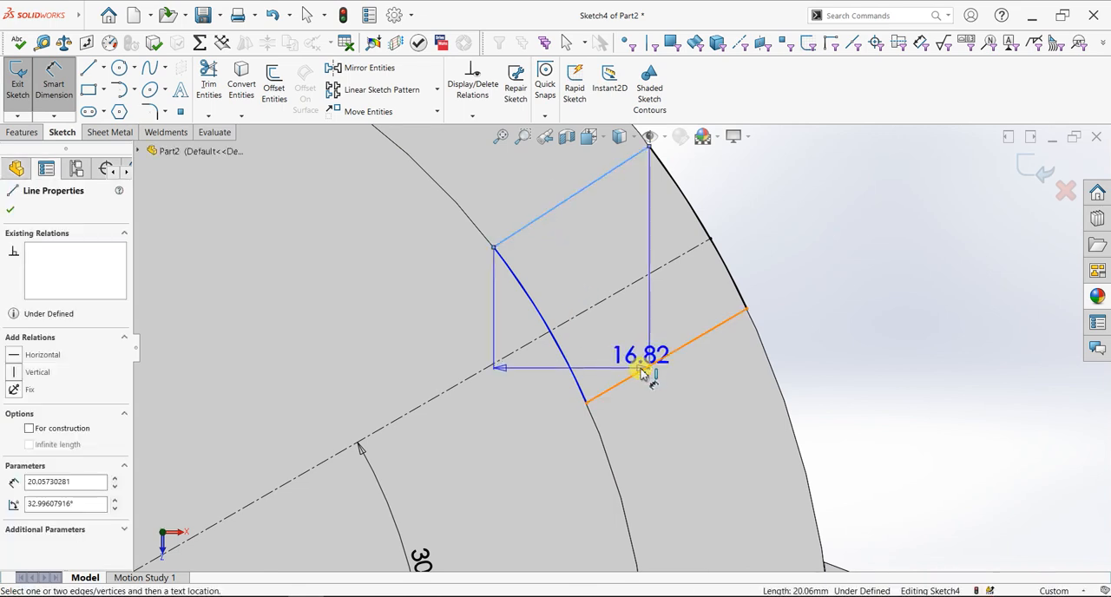
click(645, 366)
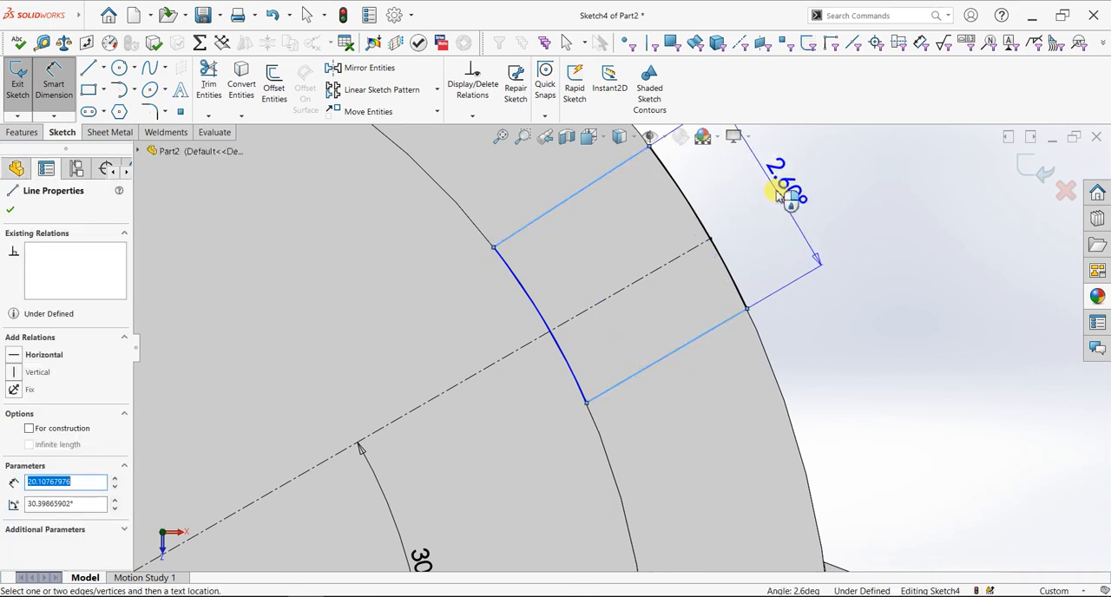
scroll(784, 211, up, 3)
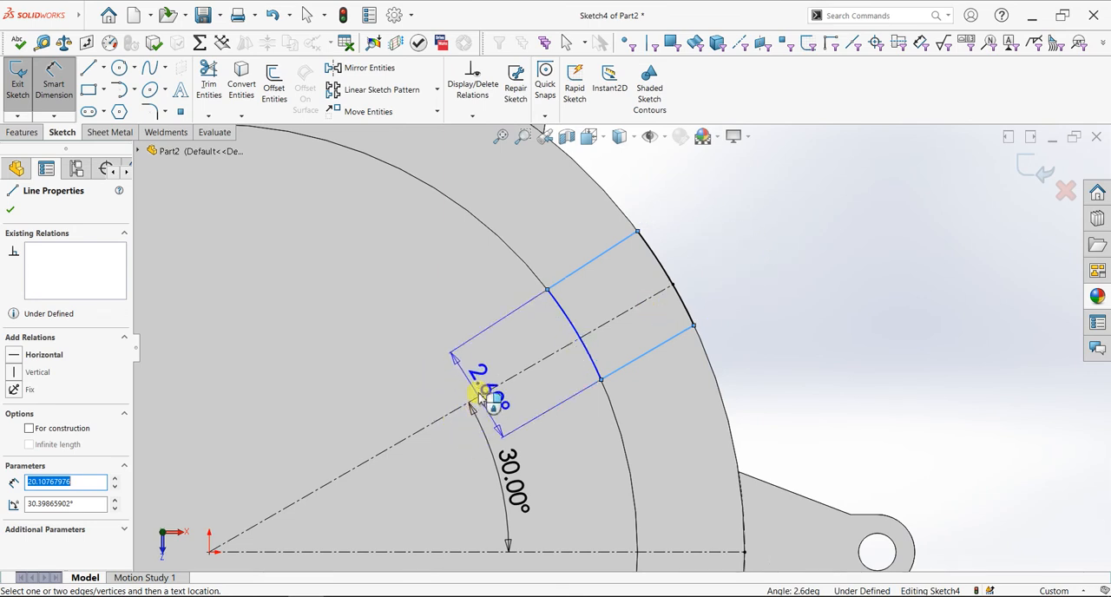
key(Escape)
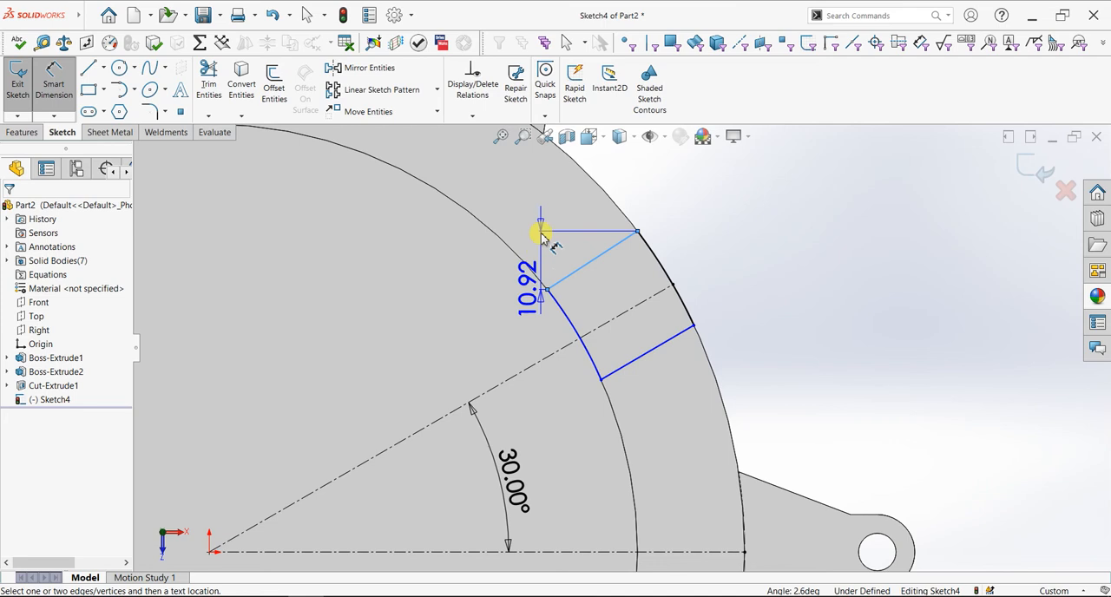
key(Escape)
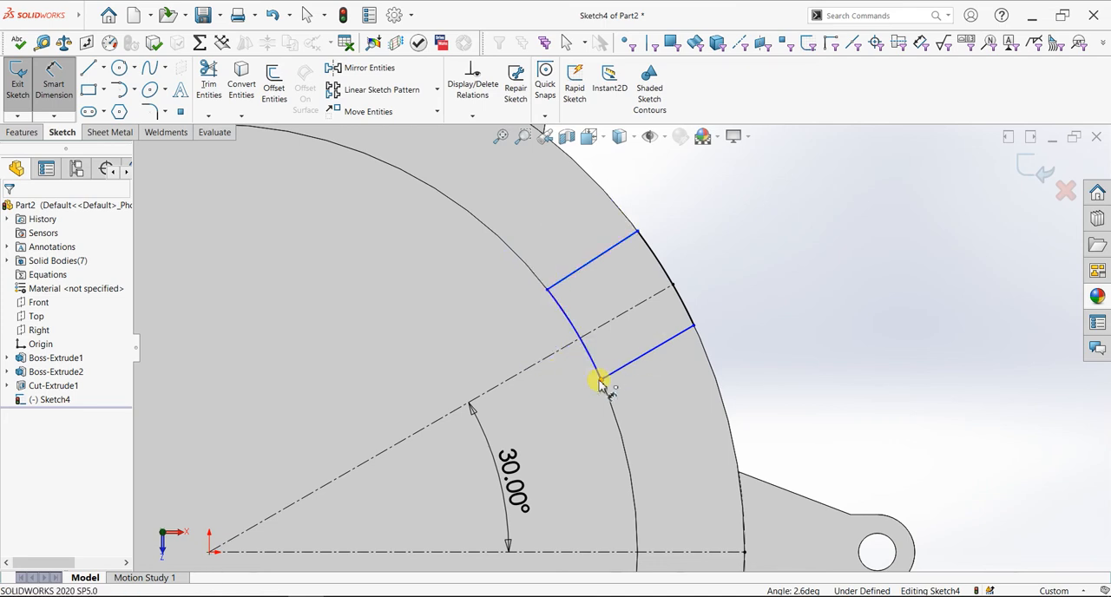
Dimension the straight distance between the two endpoints of the profile's inner arc as 20 mm
click(600, 381)
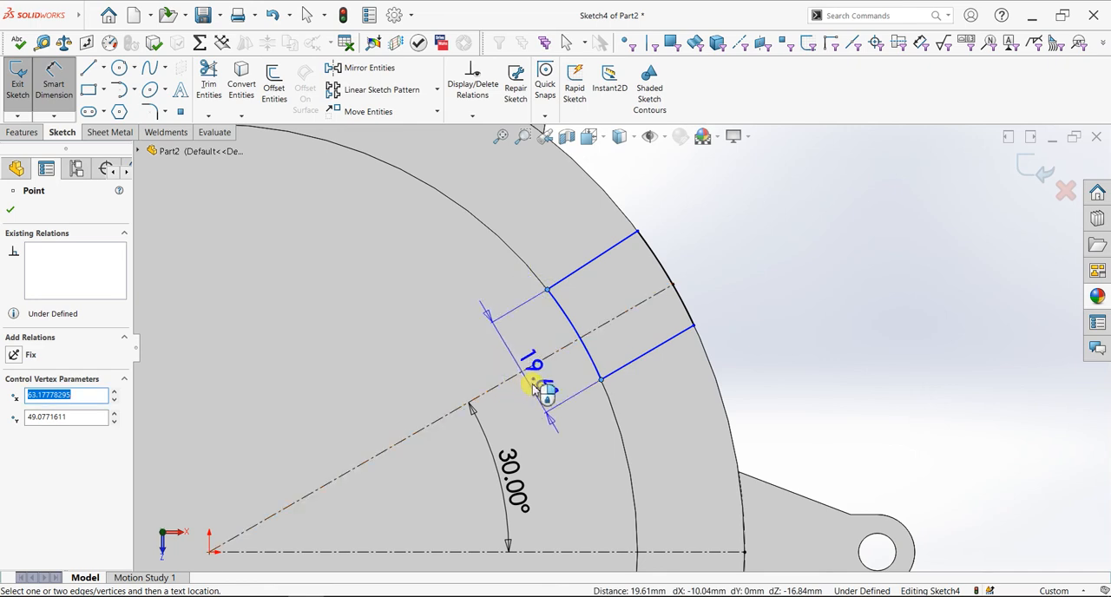
click(526, 441)
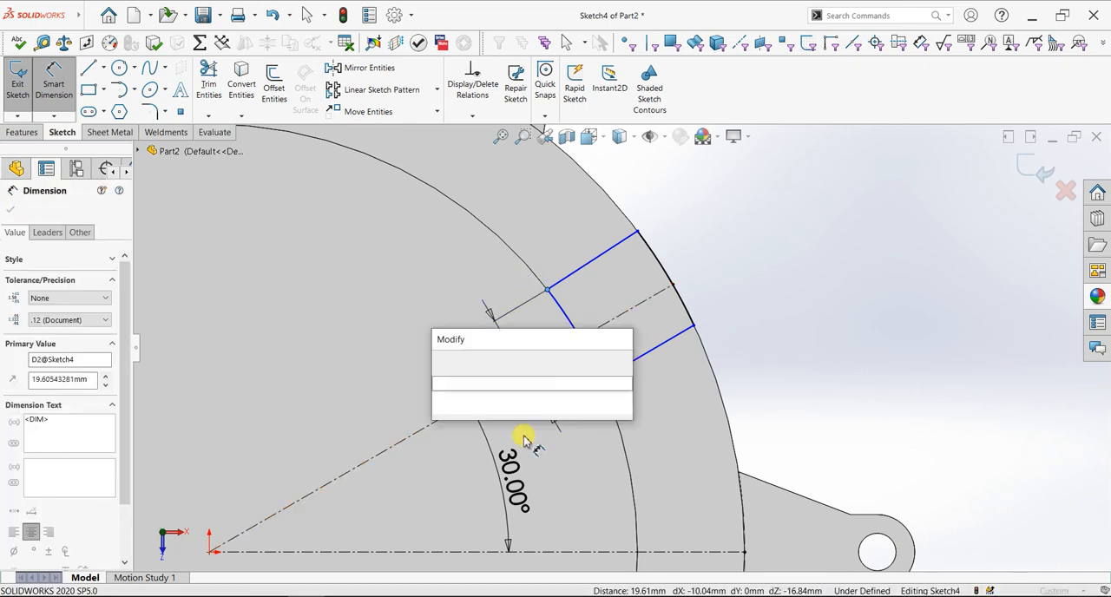
text(20)
key(Return)
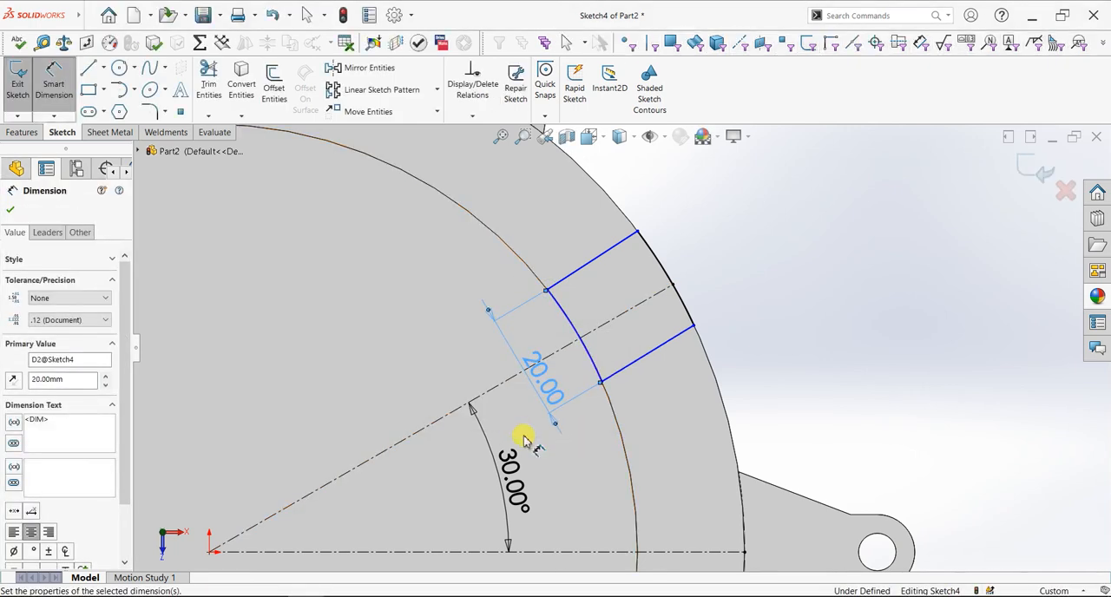
Dimension the straight distance between the two endpoints of the profile's outer arc as 20 mm
click(638, 233)
click(694, 326)
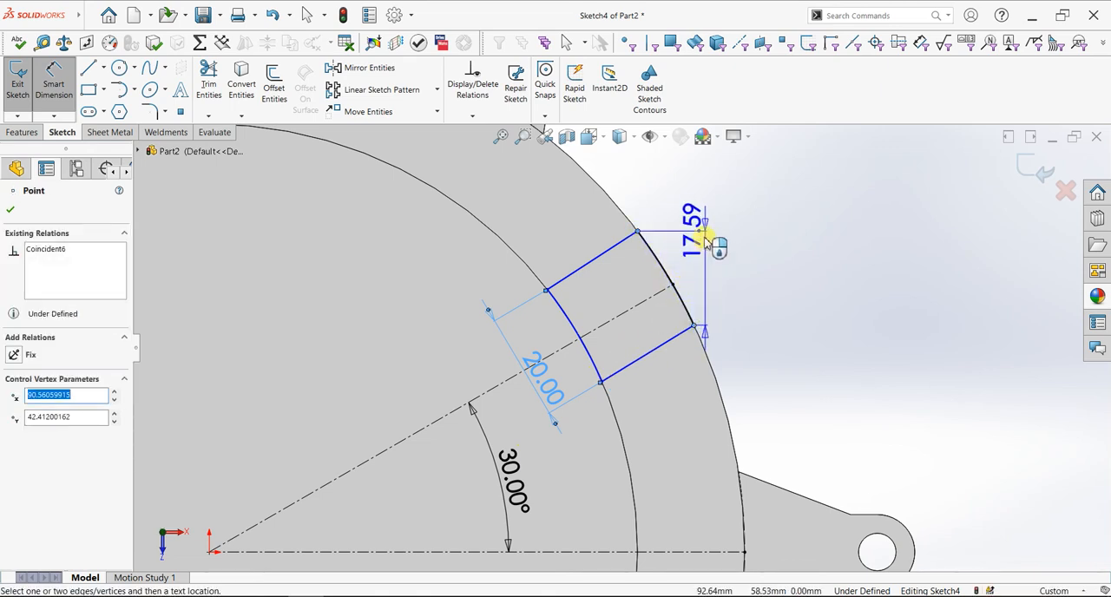
click(701, 231)
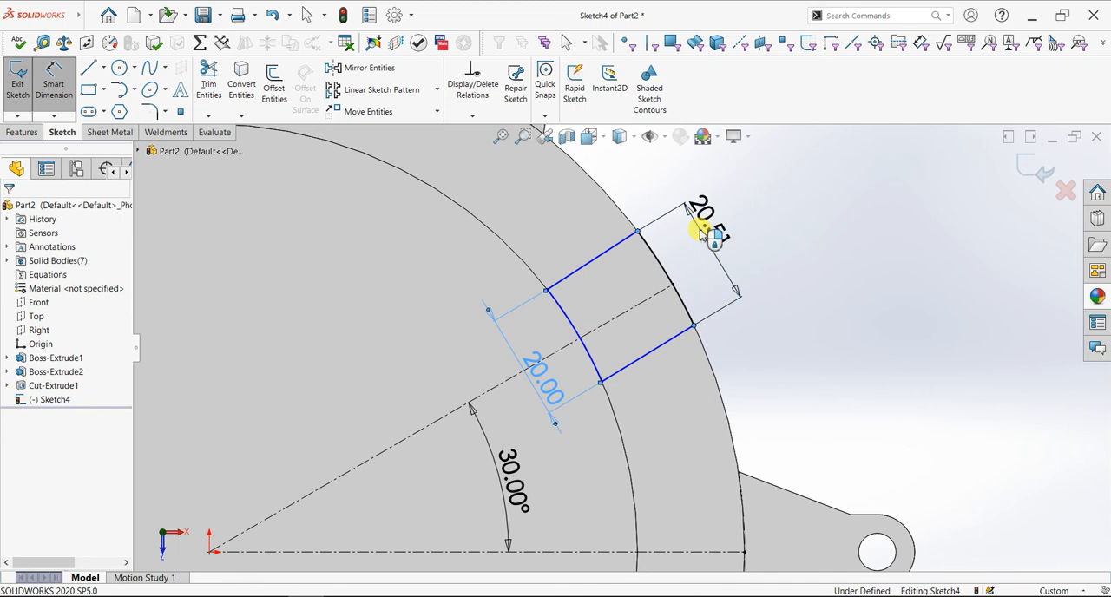
text(20)
key(Return)
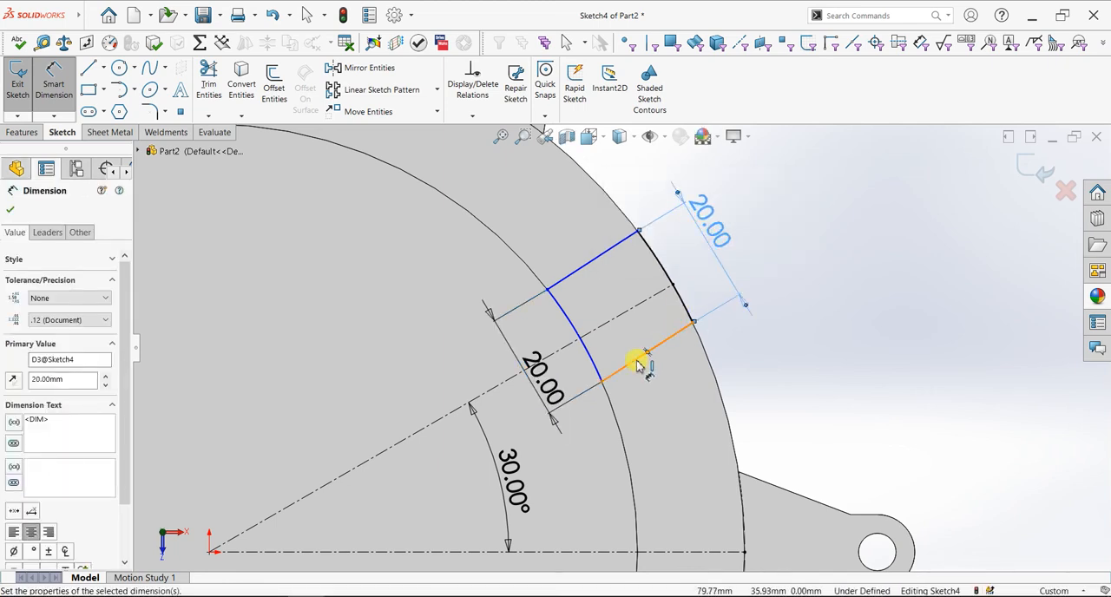
key(Escape)
key(Escape)
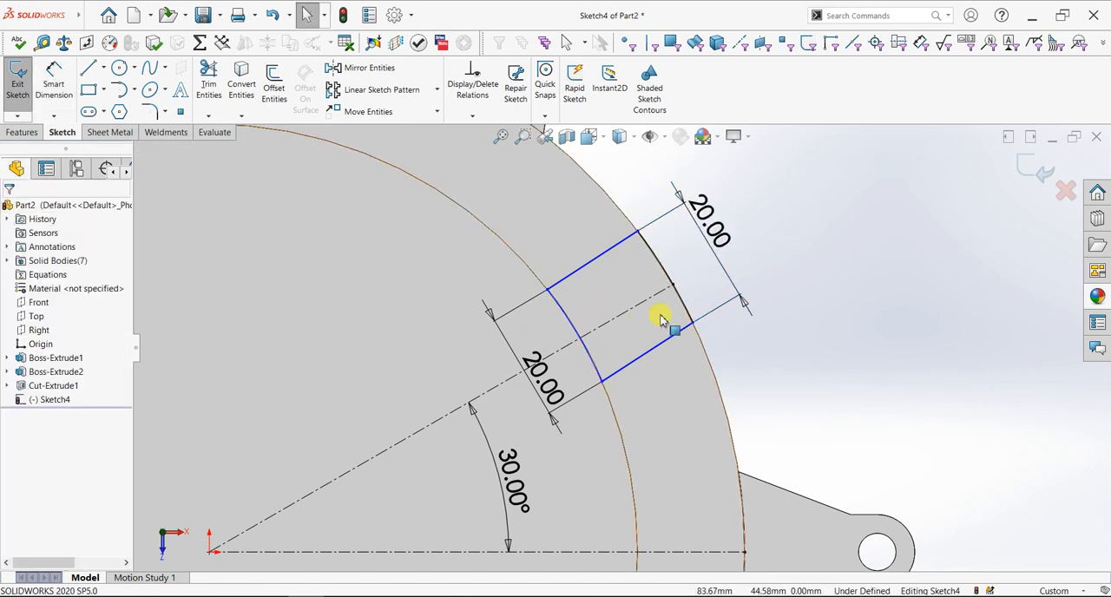
Try to make both straight profile lines parallel to the inclined centerline, and undo it together with the outer arc dimension's value change
click(662, 335)
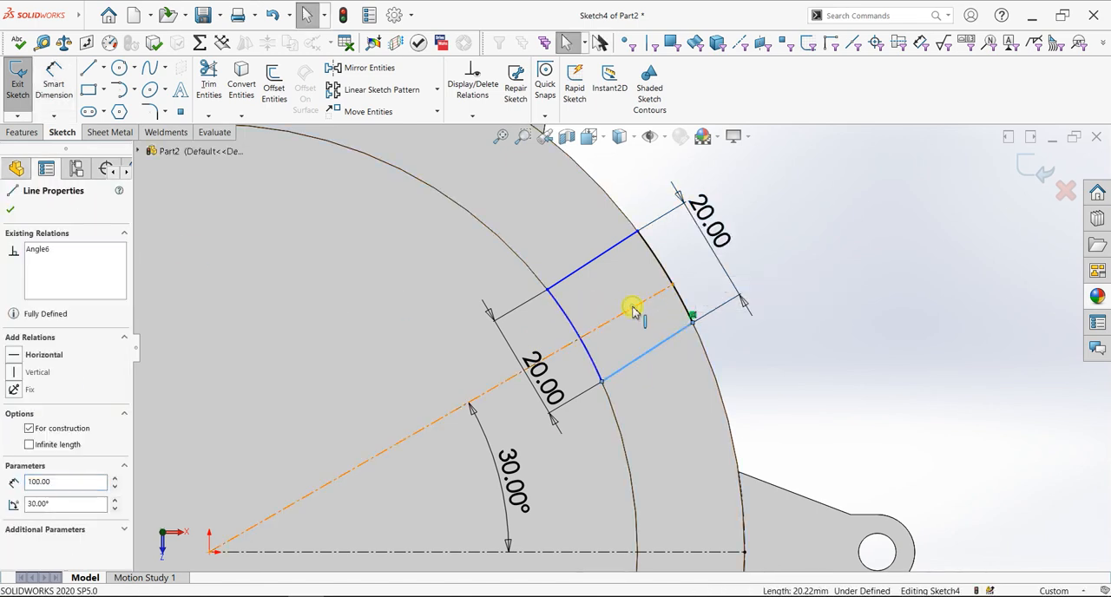
ctrl+click(635, 310)
ctrl+click(610, 279)
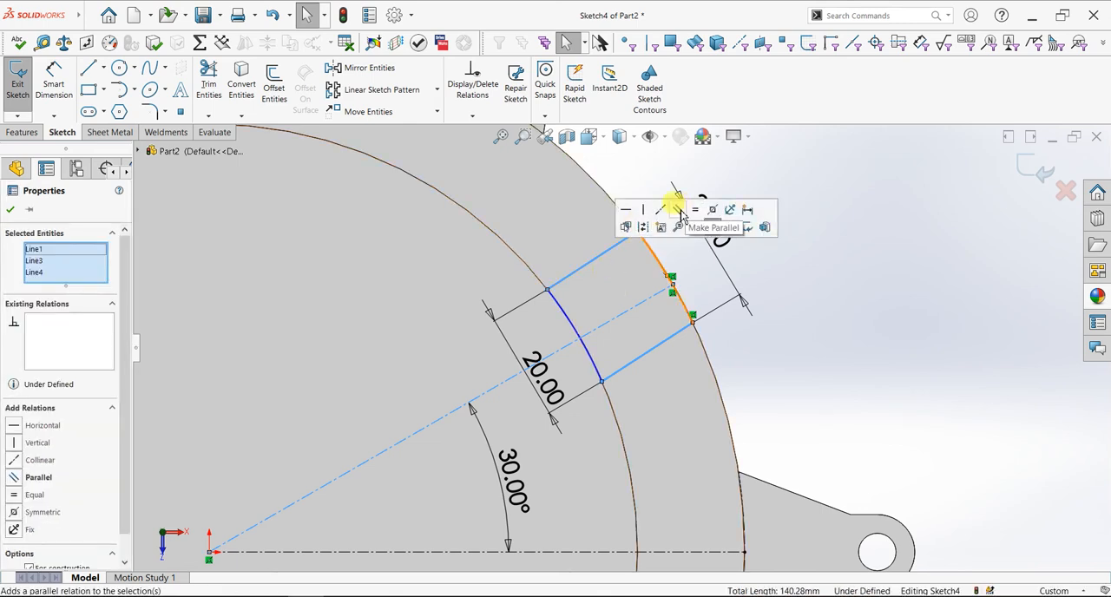
click(676, 213)
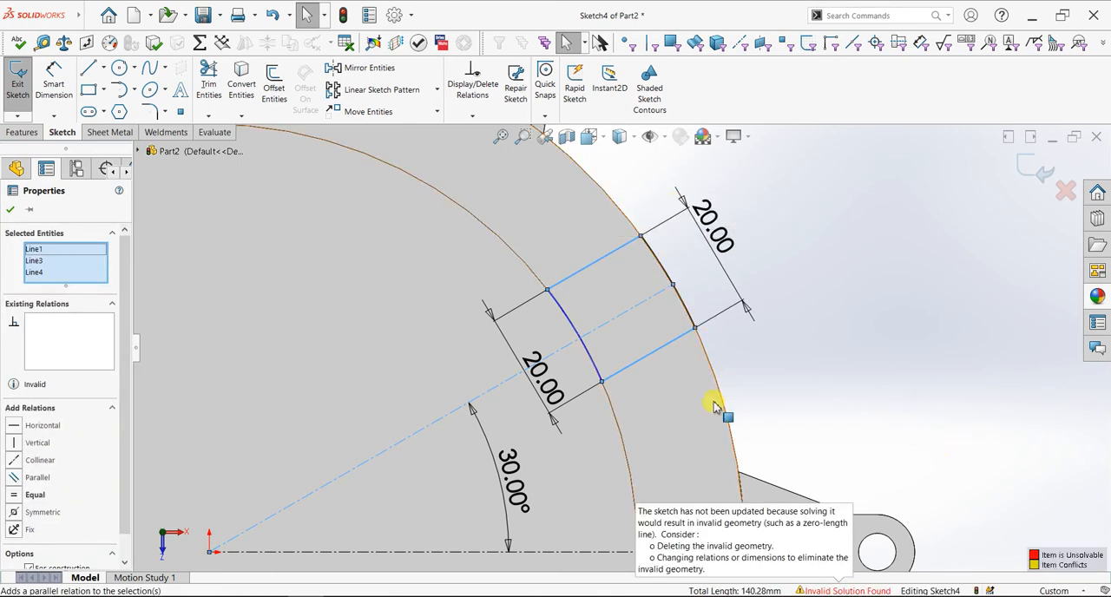
click(10, 210)
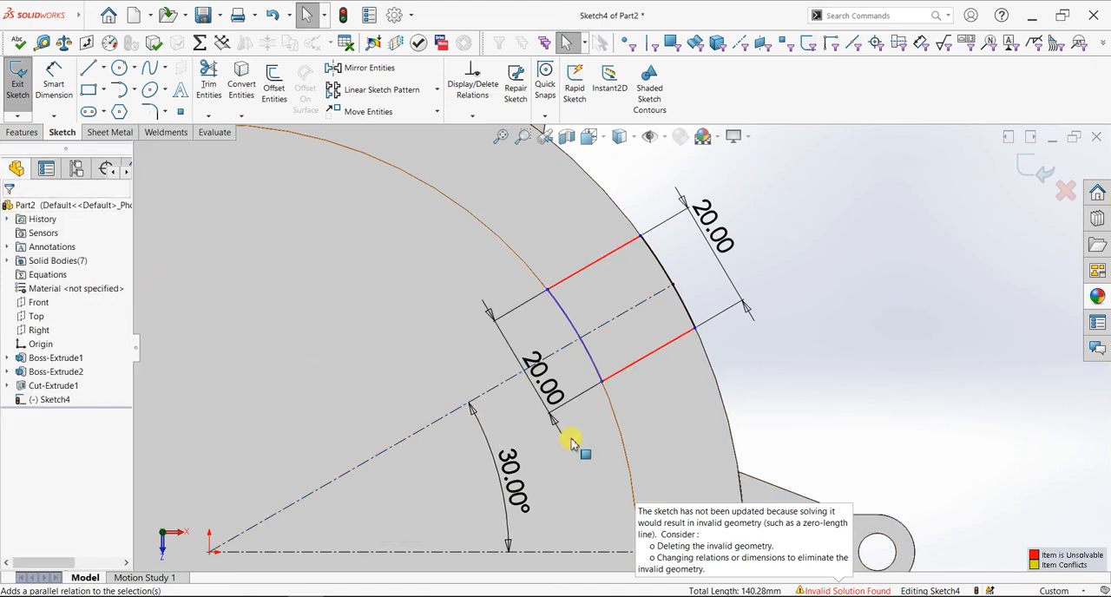
scroll(566, 464, up, 3)
scroll(682, 454, down, 4)
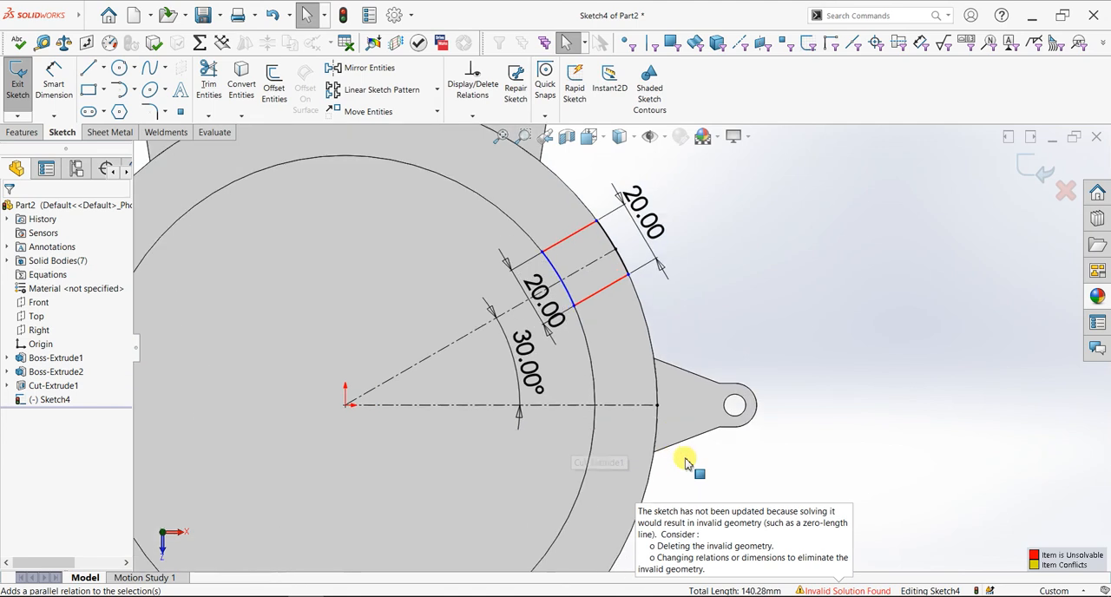
key(ctrl+z)
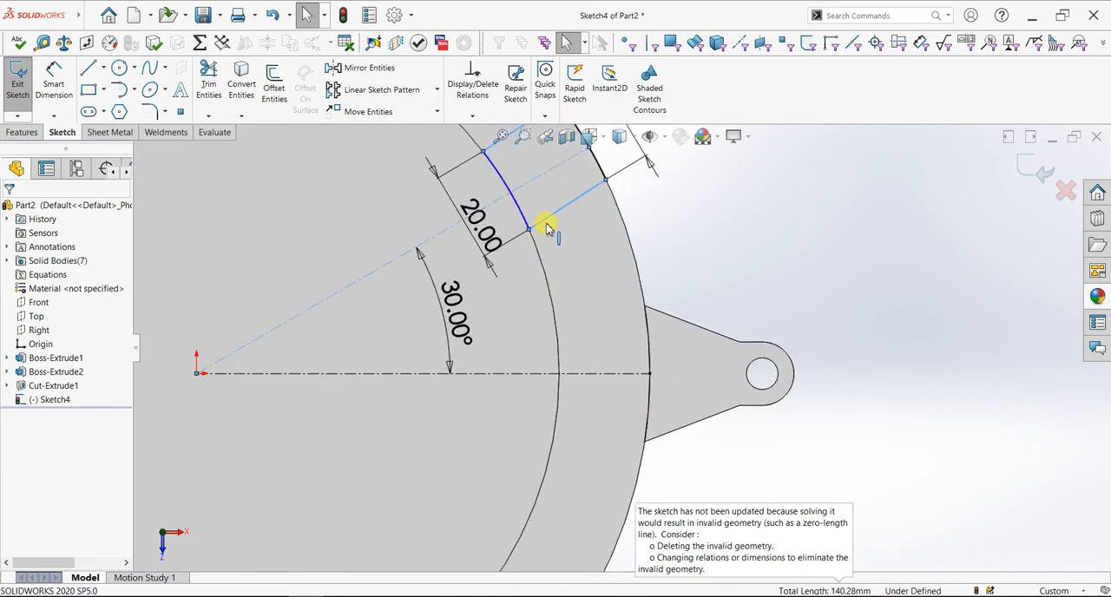
key(Escape)
Dimension the angle between the profile's lower line and the horizontal centerline as 30 degrees
scroll(546, 265, up, 3)
scroll(590, 253, down, 2)
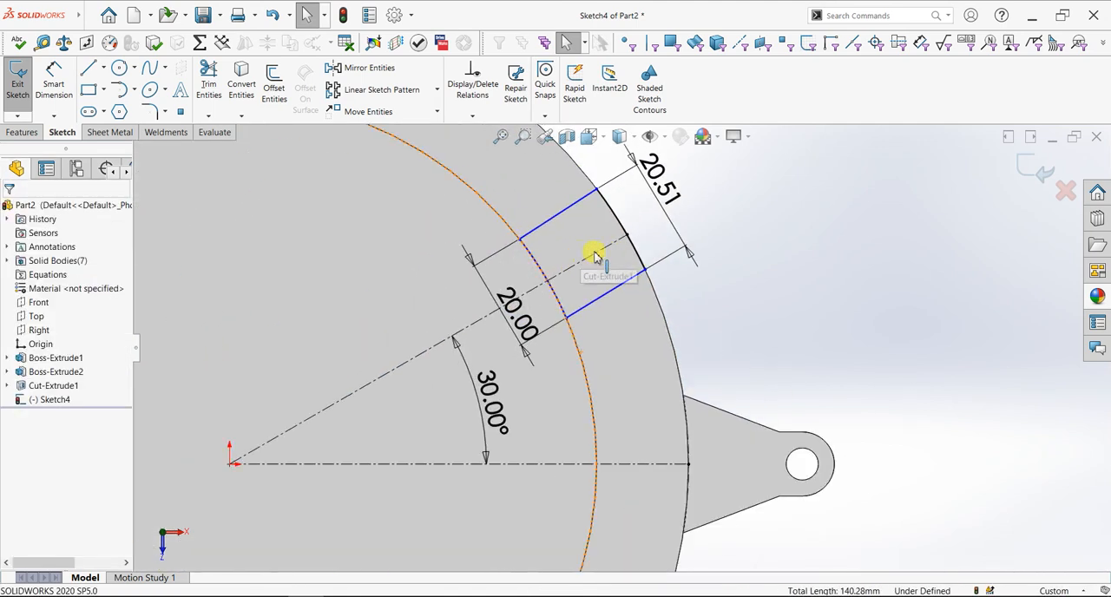
scroll(642, 282, down, 2)
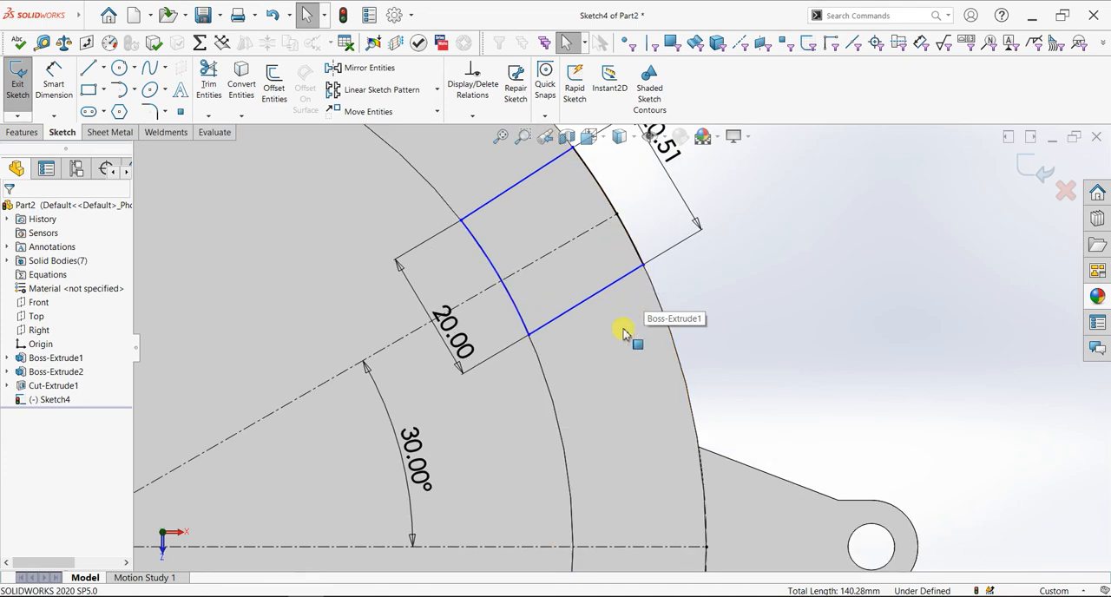
scroll(562, 388, up, 2)
scroll(548, 347, down, 2)
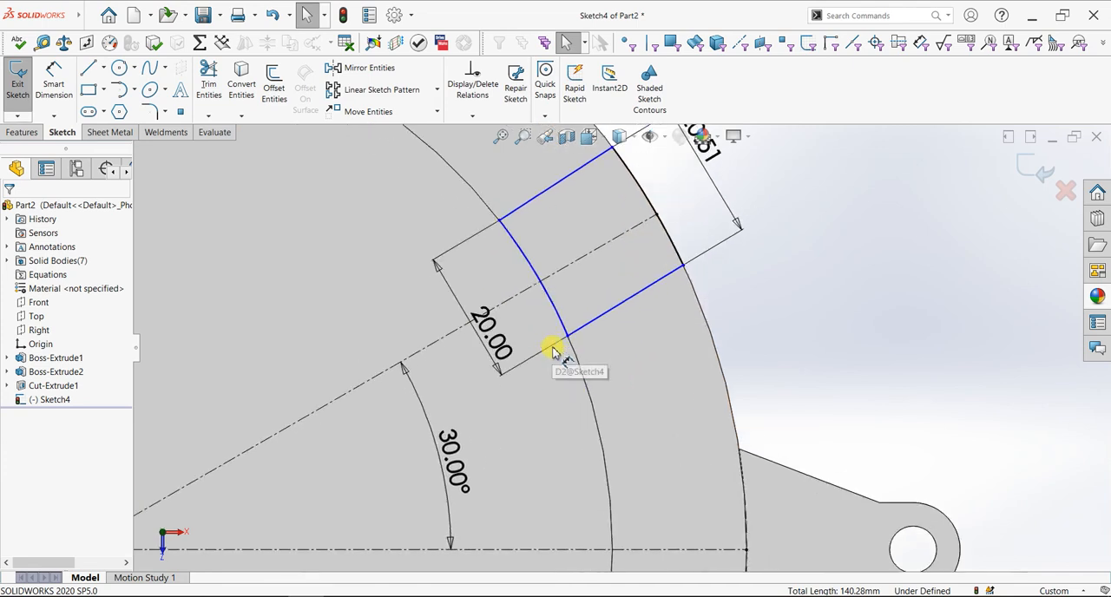
click(552, 350)
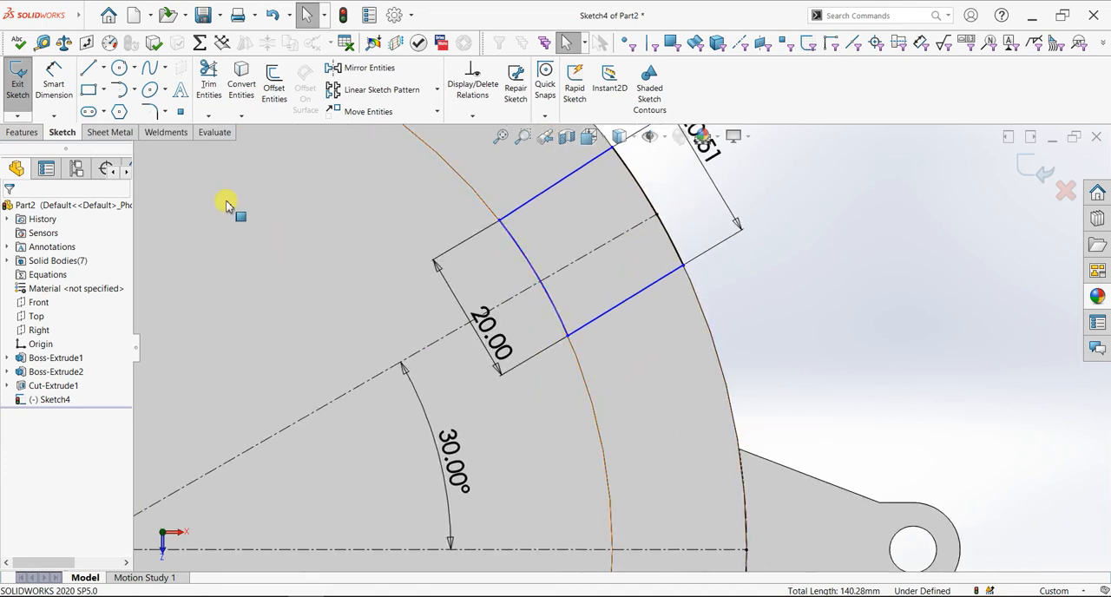
click(76, 98)
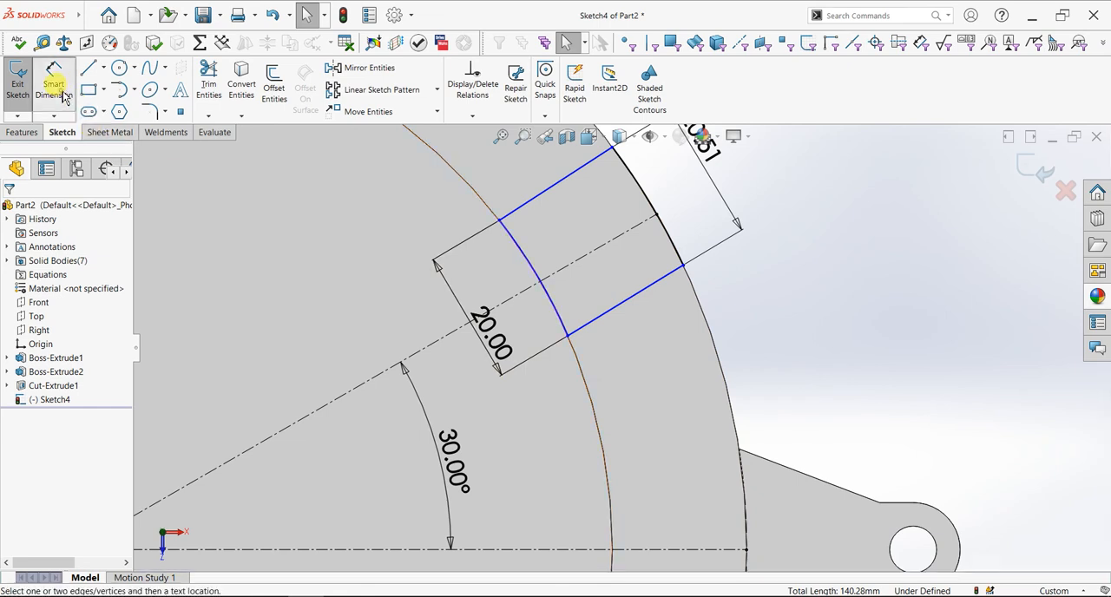
click(655, 367)
click(665, 548)
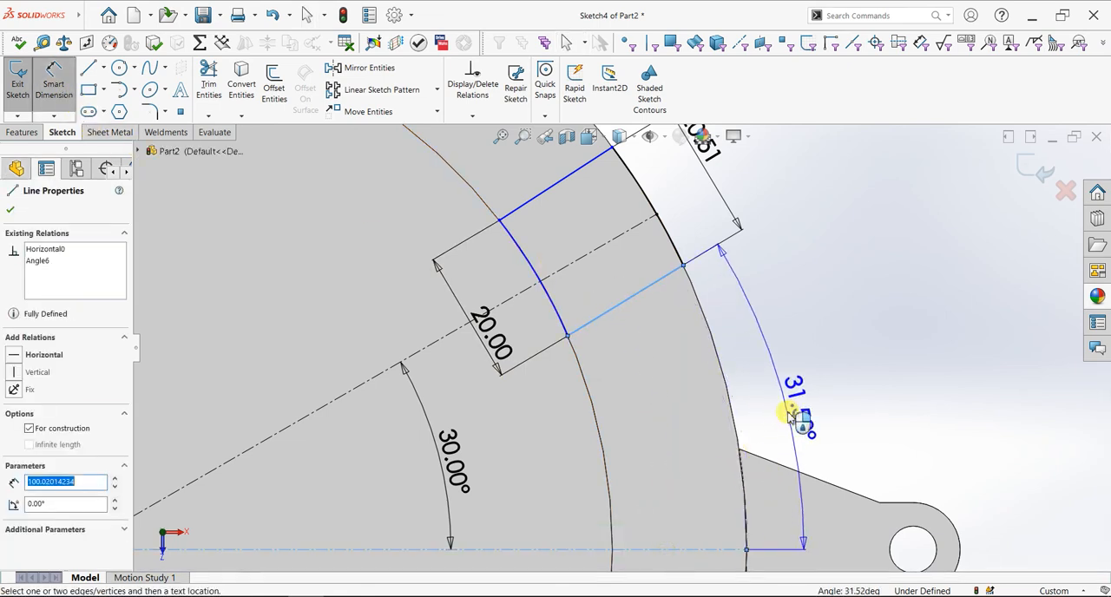
click(791, 416)
text(30)
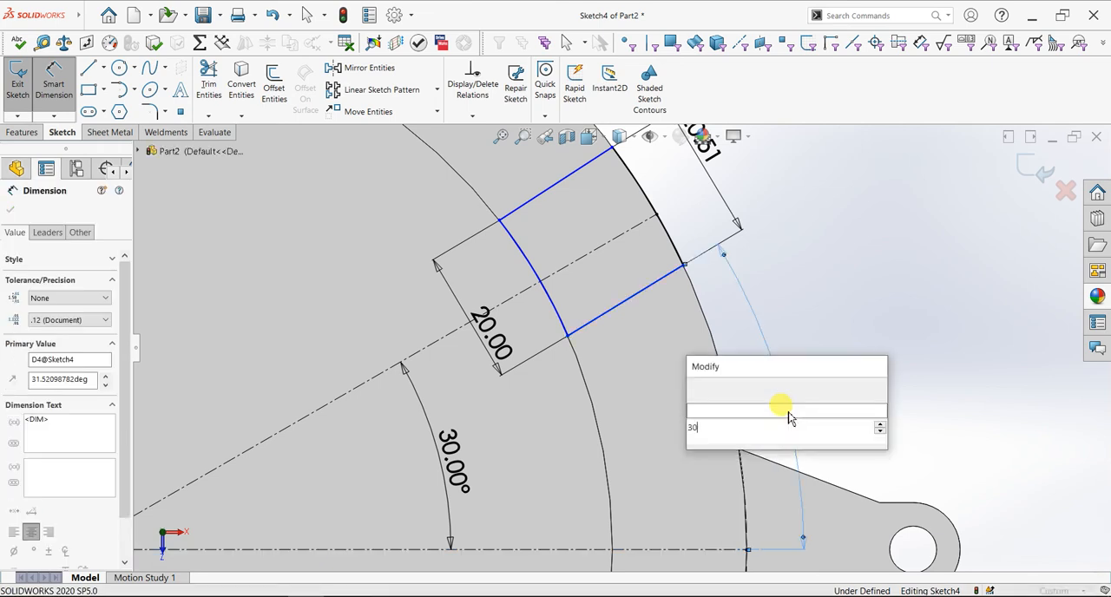
key(Return)
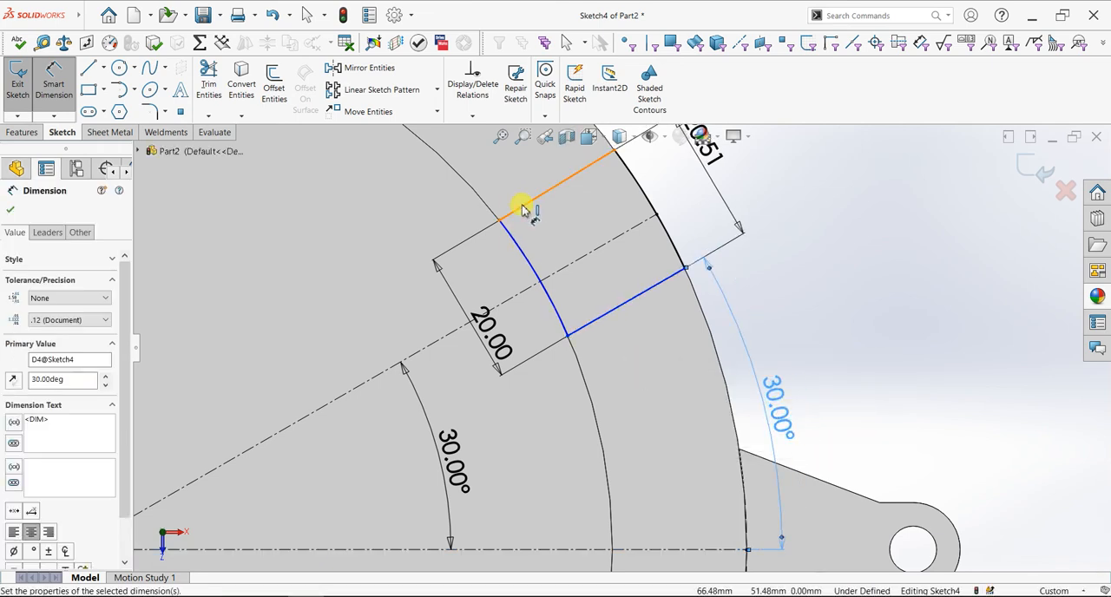
Add an angle dimension between the profile's upper line and the horizontal centerline, and try to set it to 30 degrees
scroll(650, 347, up, 2)
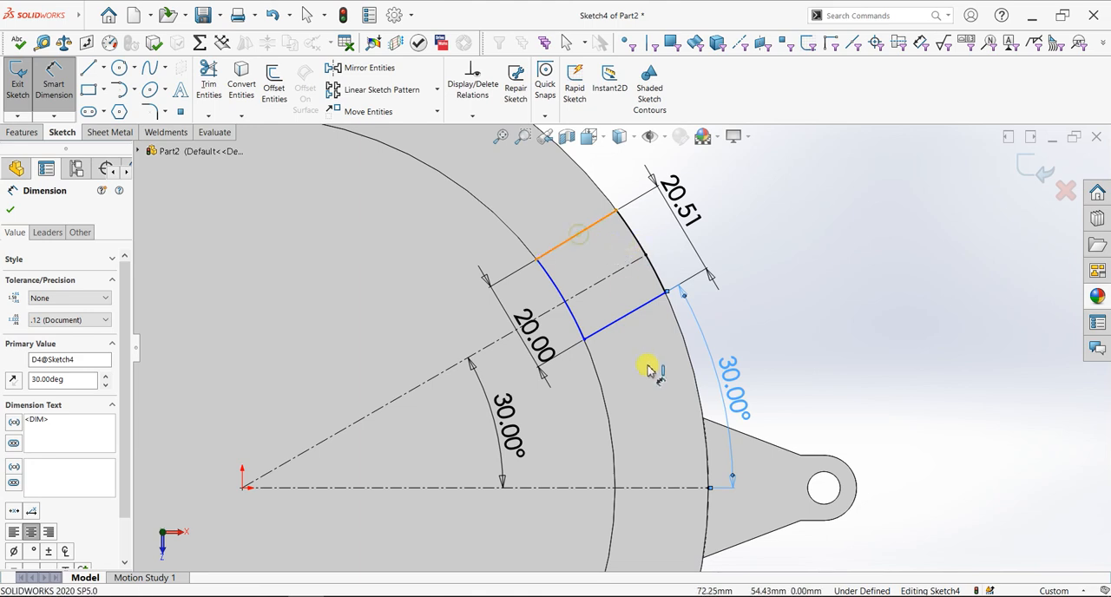
click(665, 484)
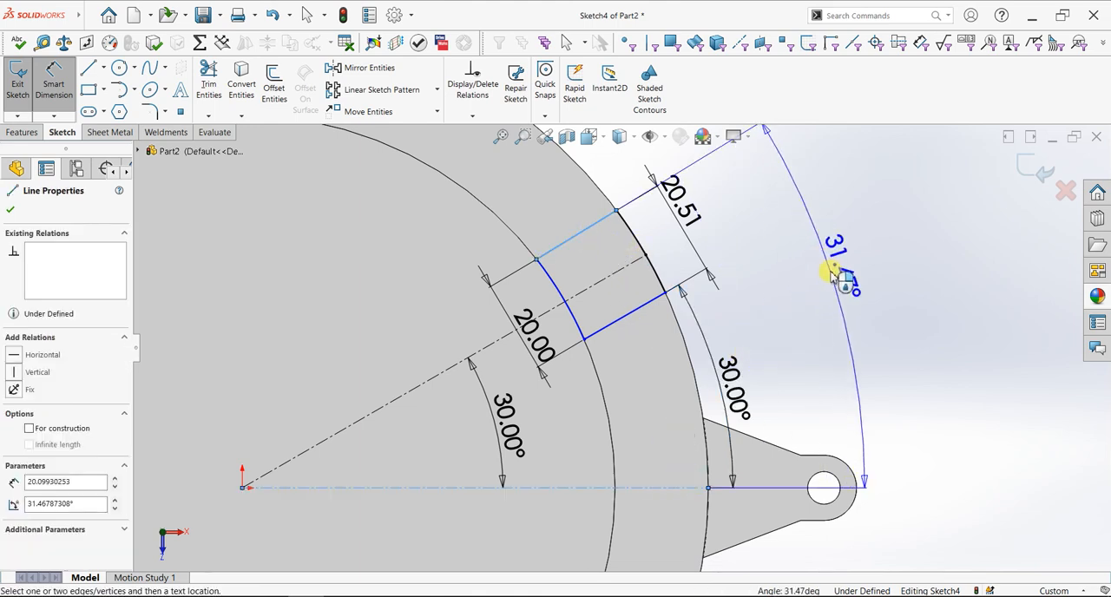
click(834, 275)
text(30)
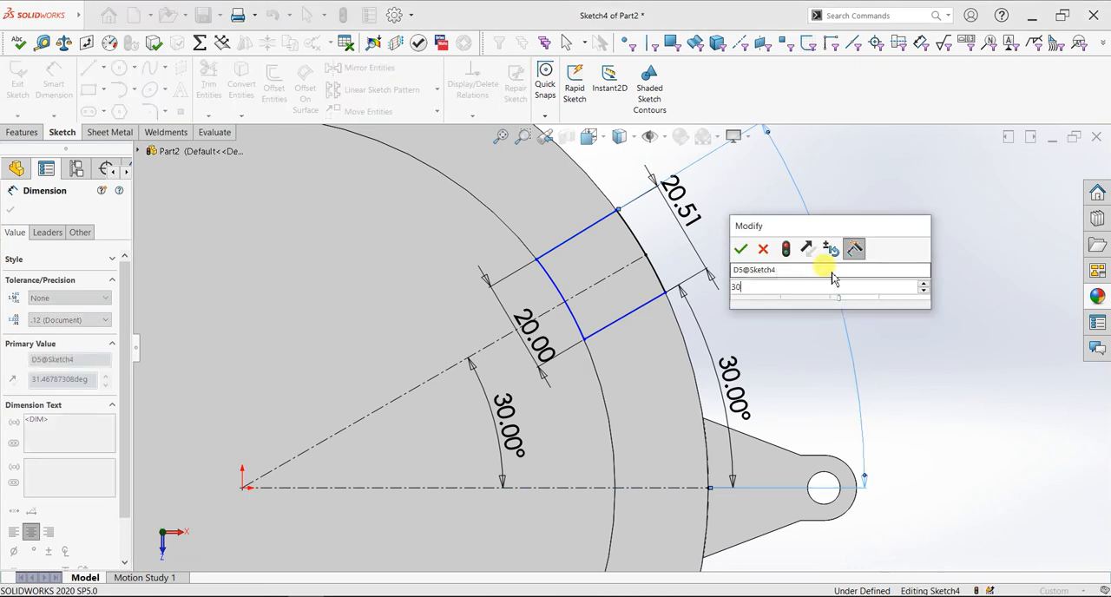
key(Return)
Delete the distance dimension between the outer arc's endpoints and set the upper line's angle to the horizontal centerline to 30 degrees
click(641, 306)
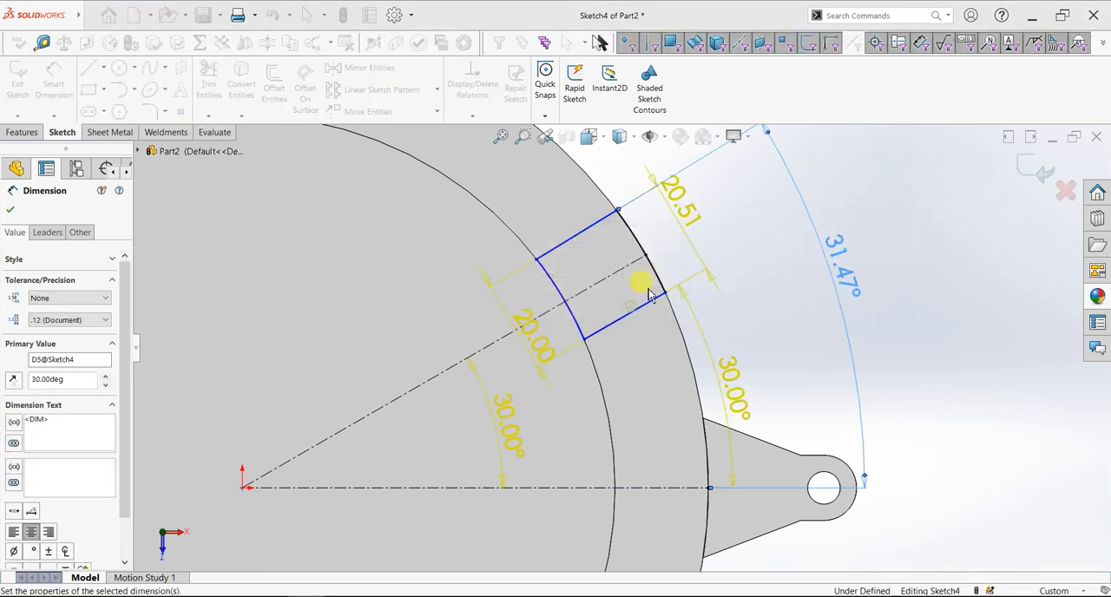
click(666, 206)
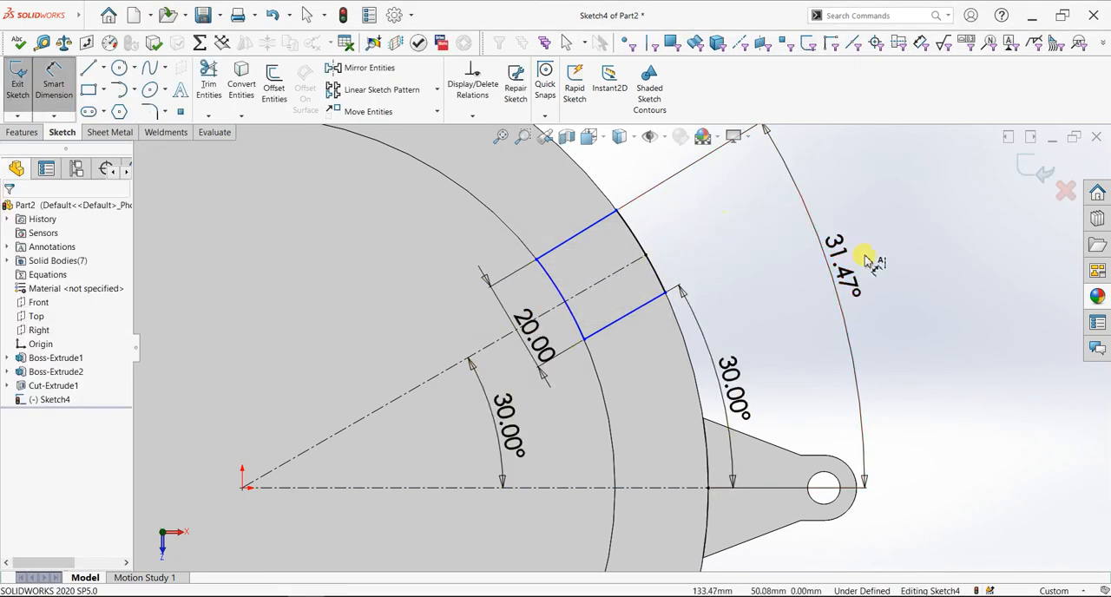
click(844, 278)
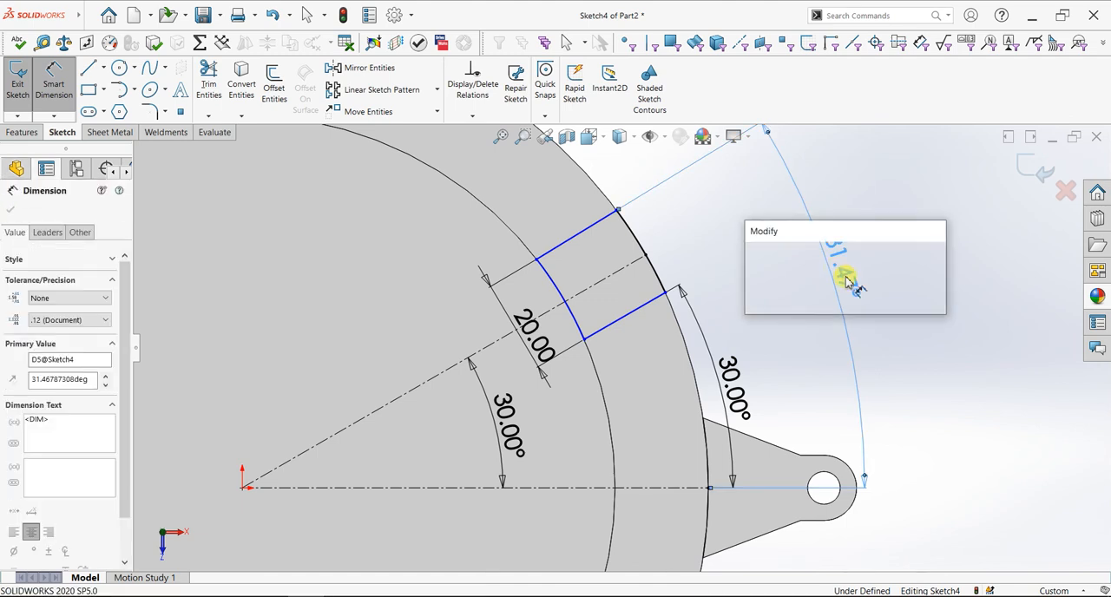
text(30)
key(Return)
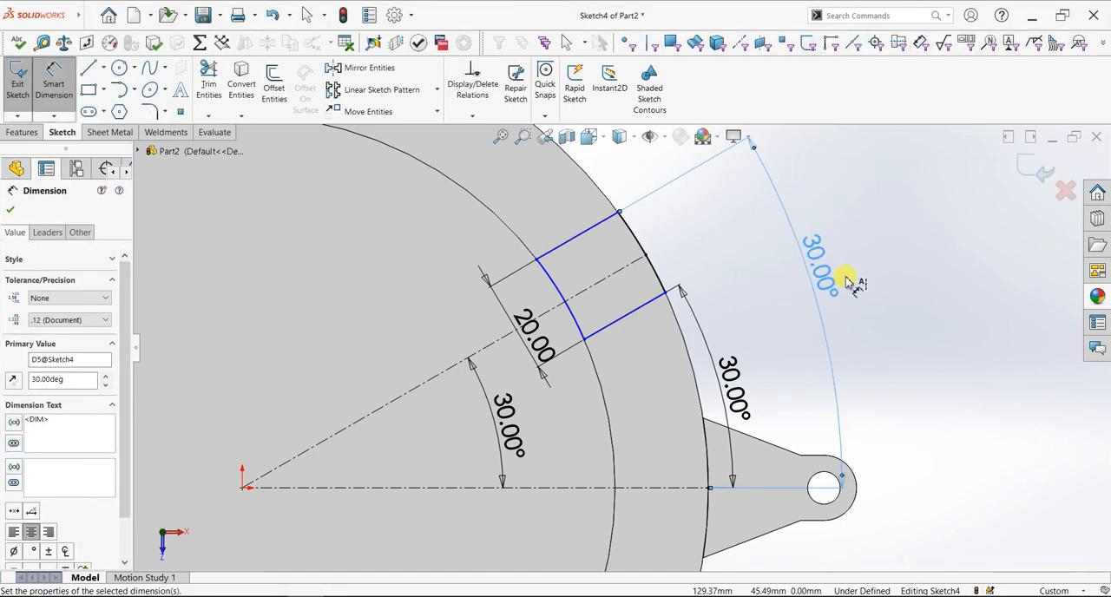
scroll(596, 443, up, 3)
scroll(596, 443, up, 3)
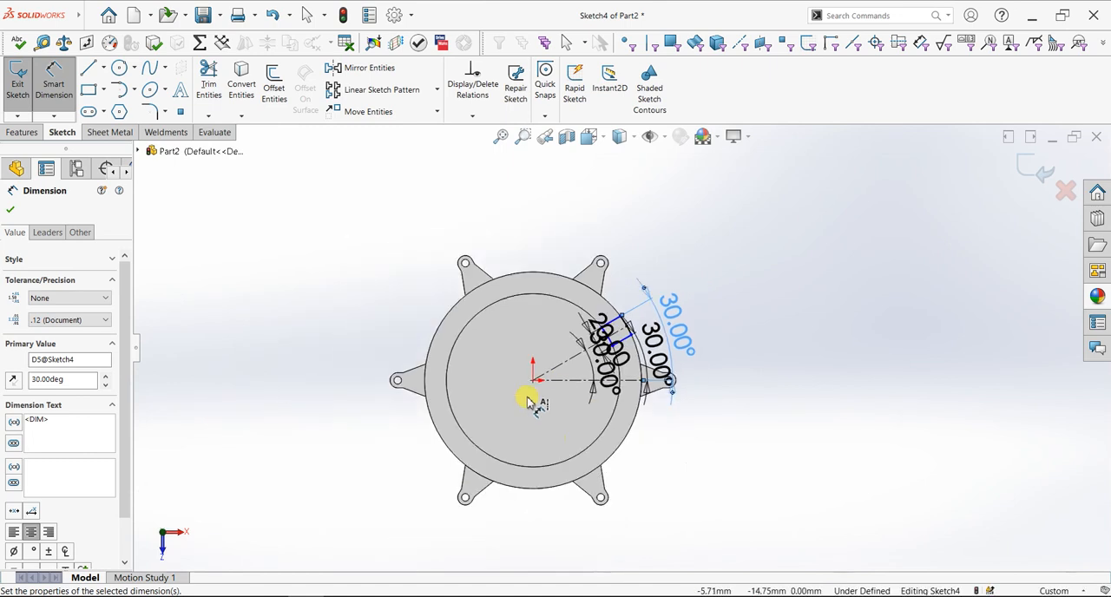
Cut-extrude the profile on the housing rim to a blind depth of 20 mm
click(17, 168)
key(Escape)
click(23, 132)
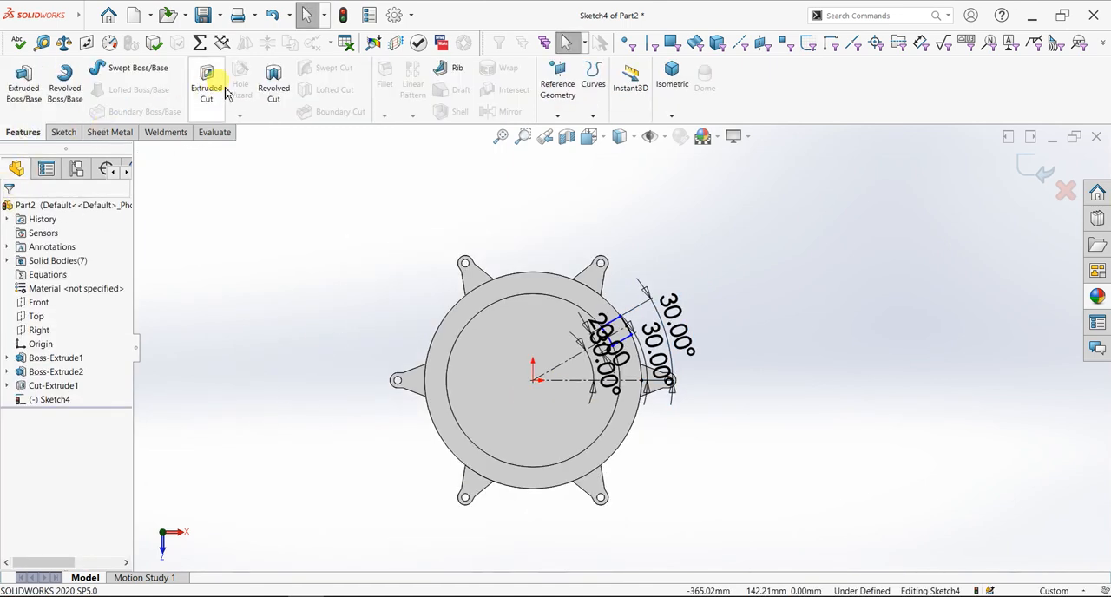
click(206, 87)
middle_drag(752, 494, 605, 304)
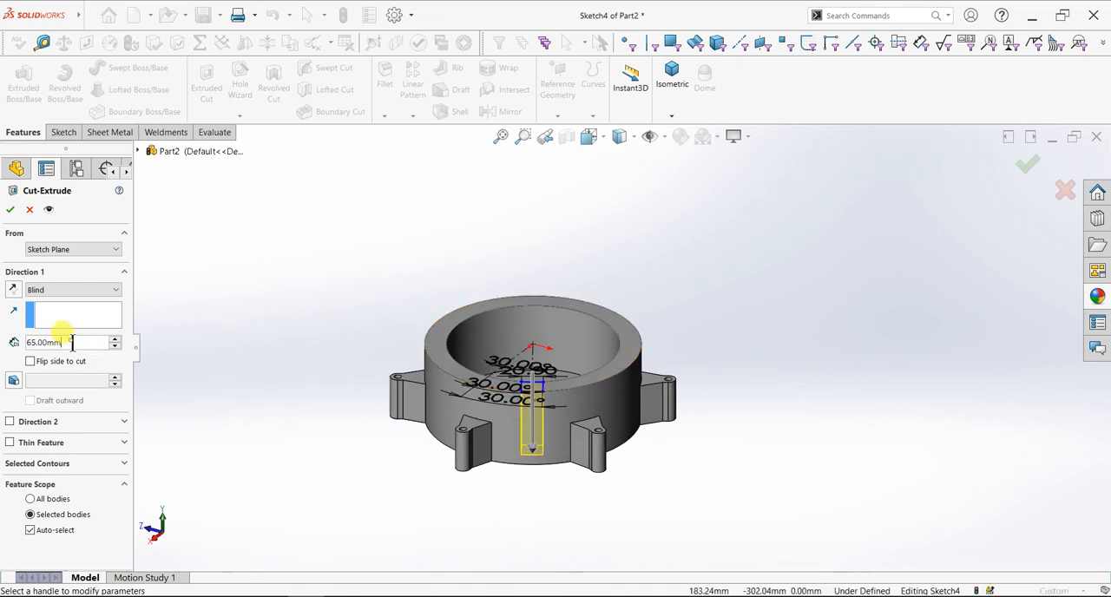
text(15)
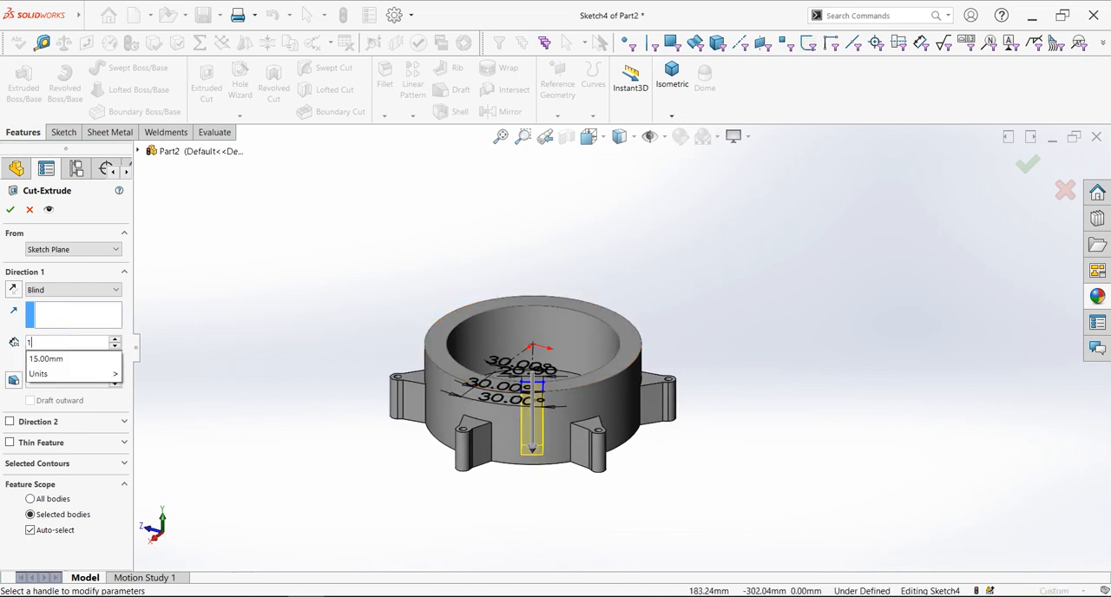
key(Return)
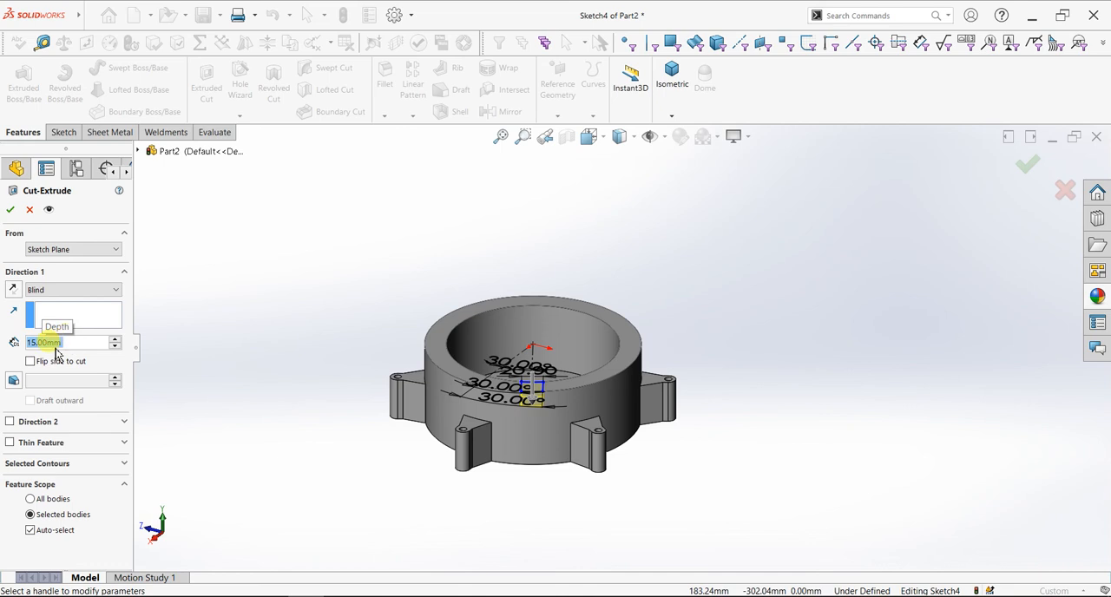
text(20)
key(Return)
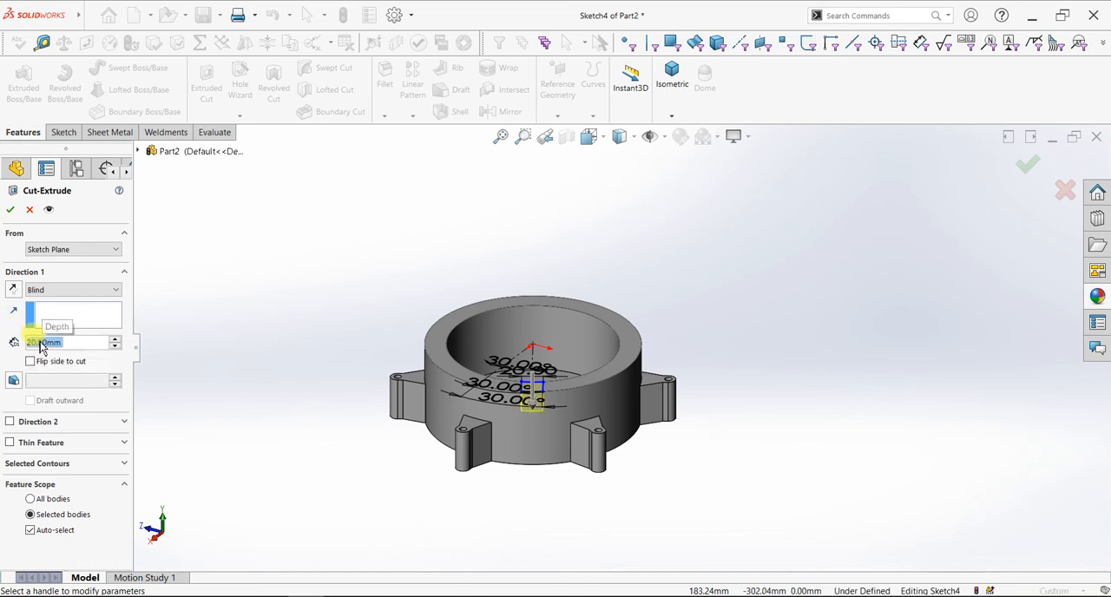
click(11, 210)
Circular-pattern the rim notch cut around the pocket's circular edge with 6 equally spaced instances over 360 degrees
middle_drag(316, 416, 379, 476)
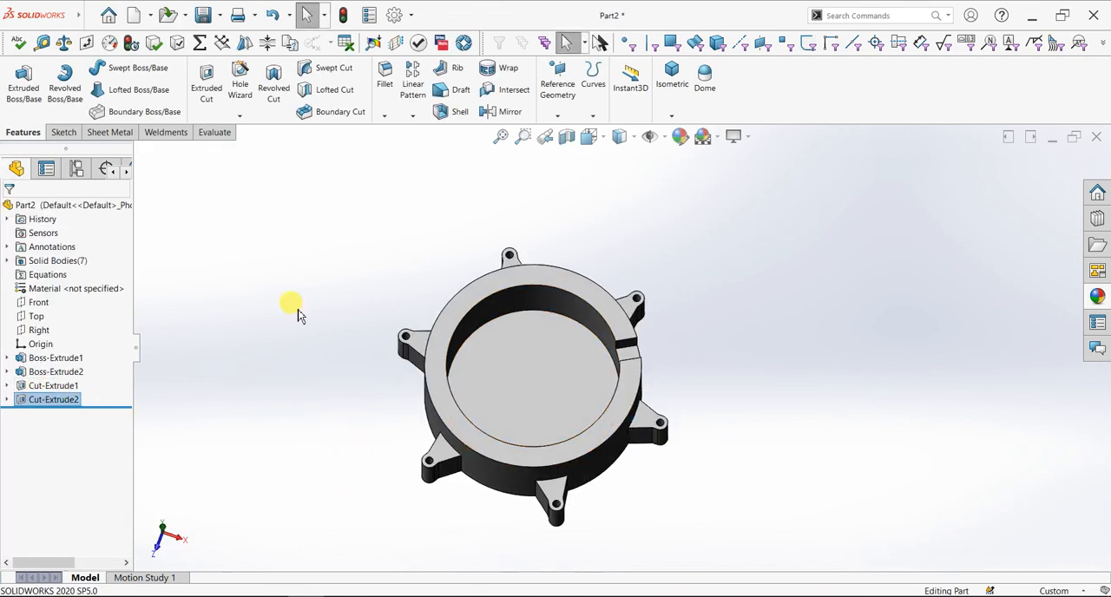
click(413, 116)
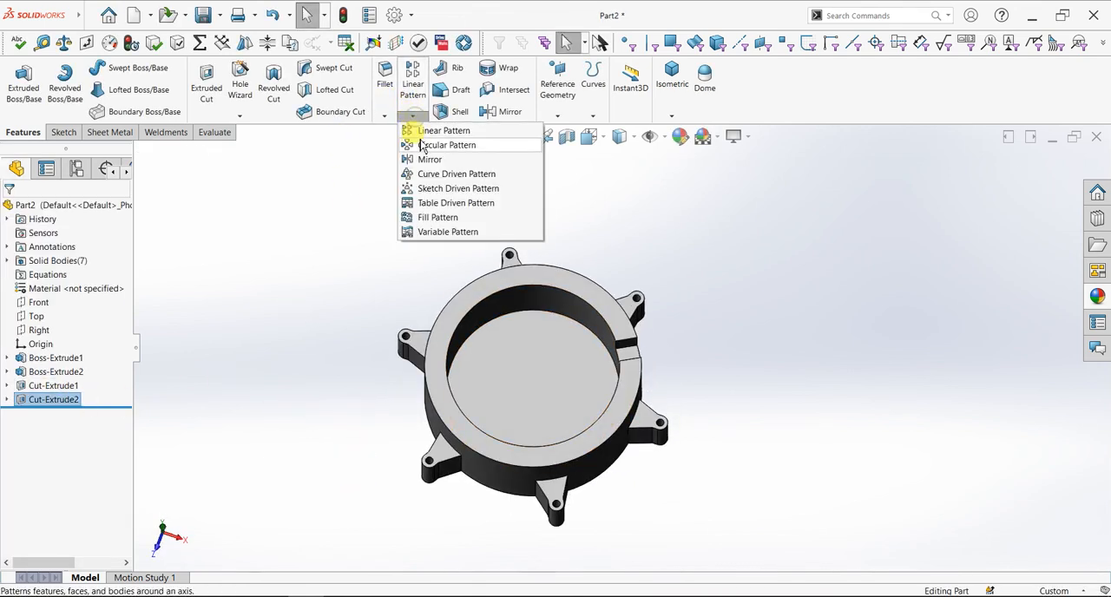
click(421, 145)
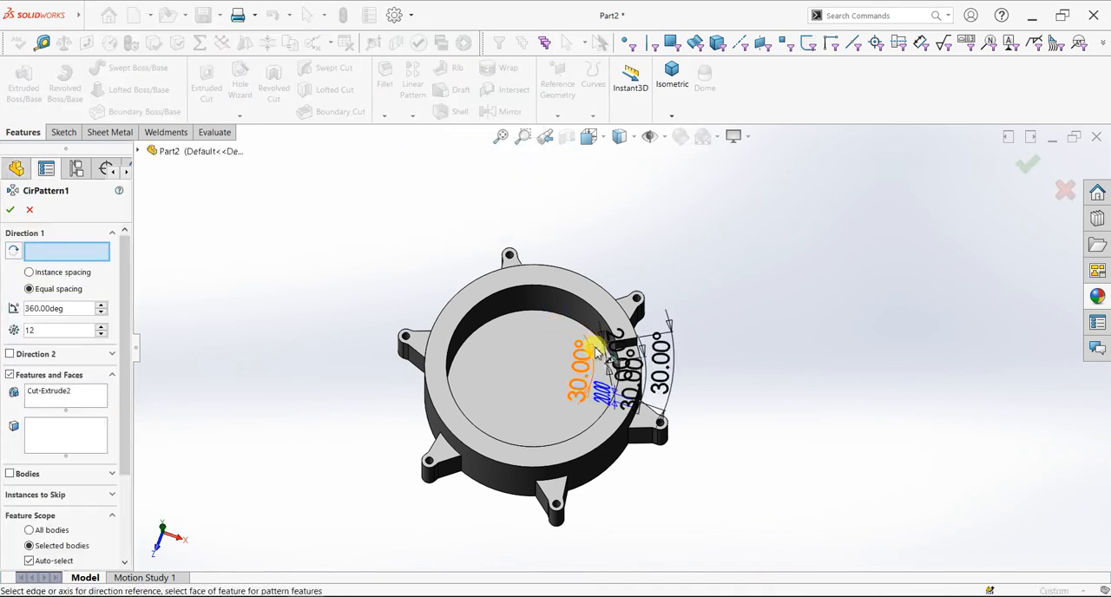
key(ctrl+5)
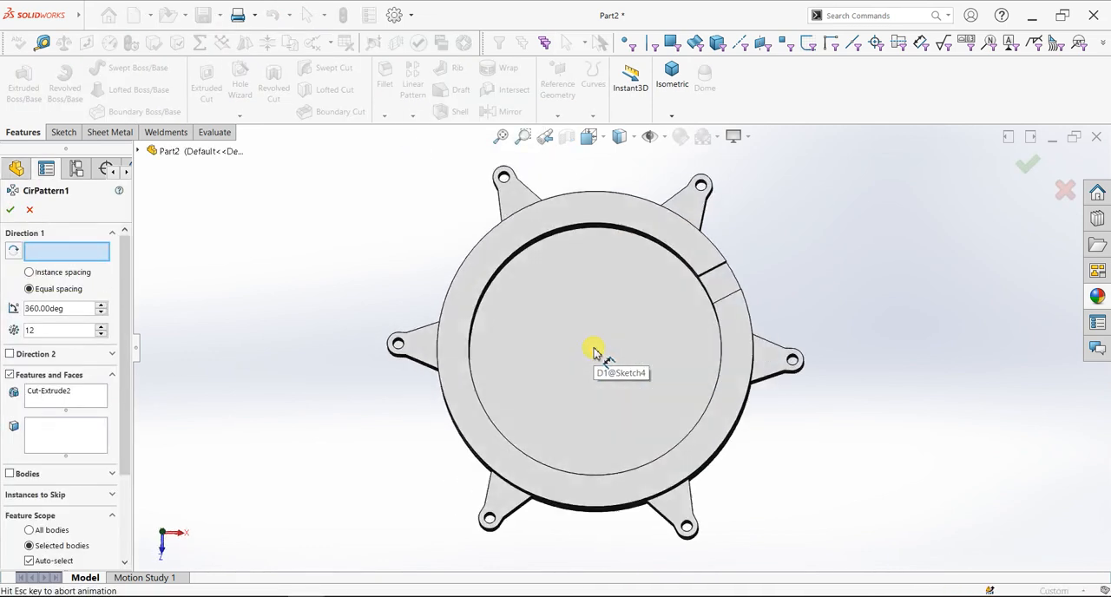
click(608, 480)
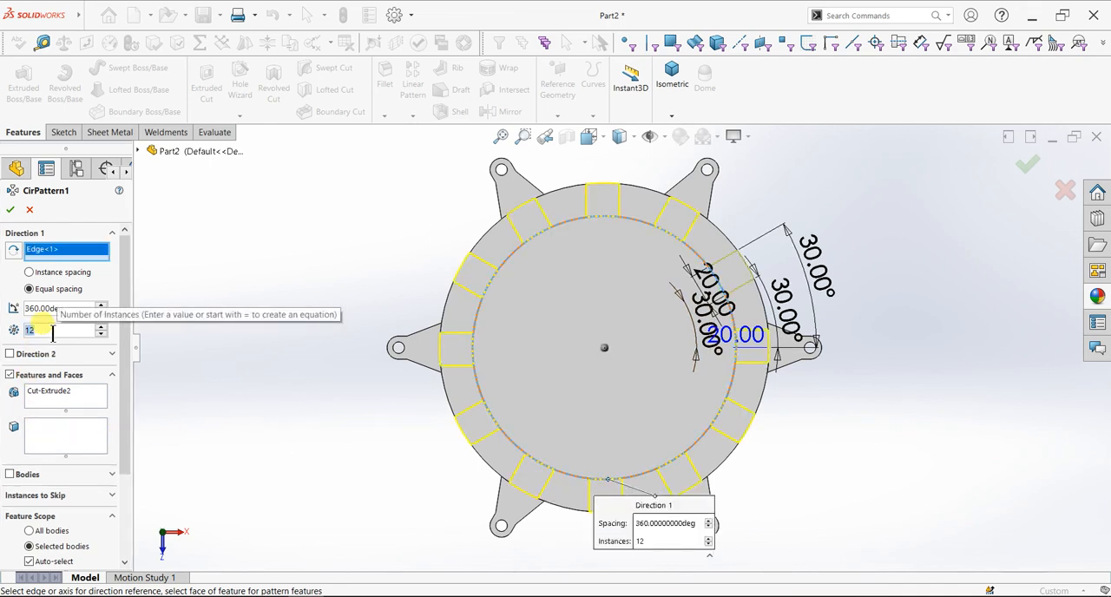
text(6)
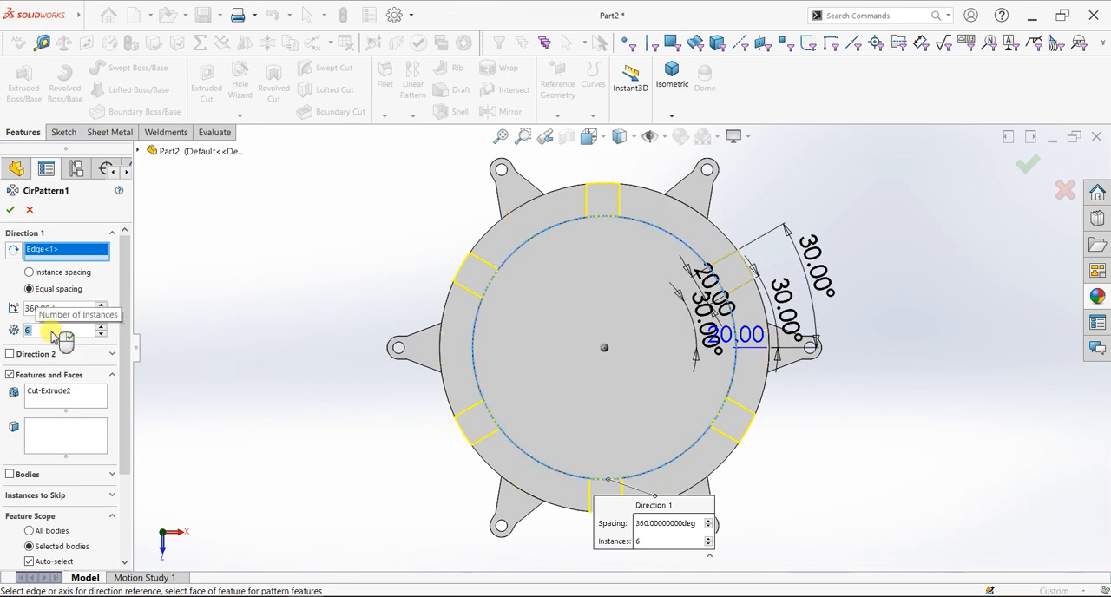
click(11, 209)
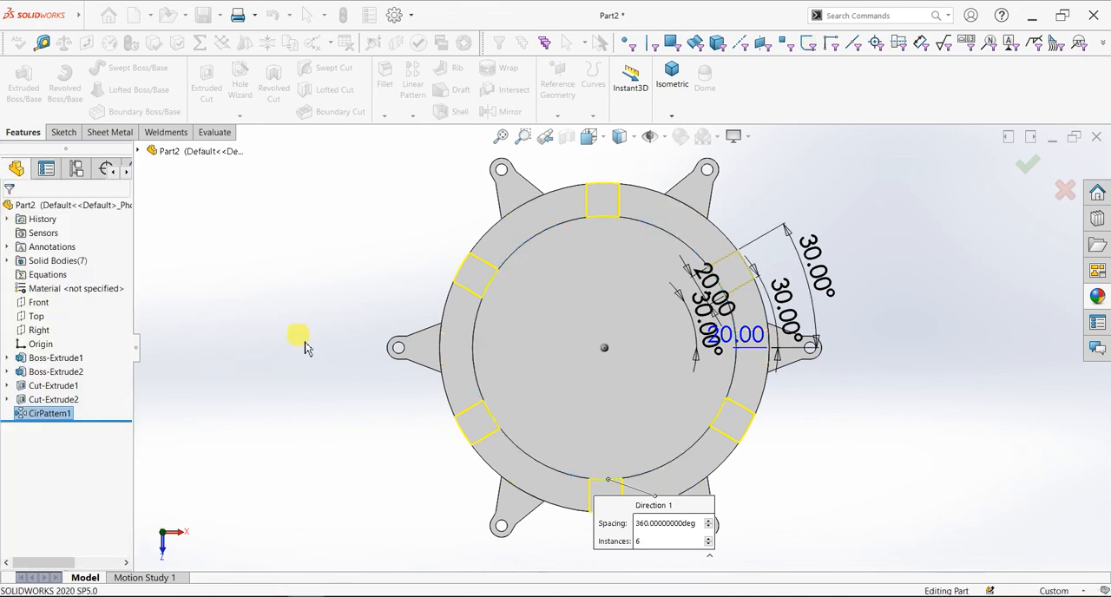
mouse_move(355, 426)
middle_down()
mouse_move(359, 295)
mouse_move(342, 322)
mouse_move(313, 313)
mouse_move(283, 273)
mouse_move(369, 297)
mouse_move(312, 280)
mouse_move(288, 240)
middle_up()
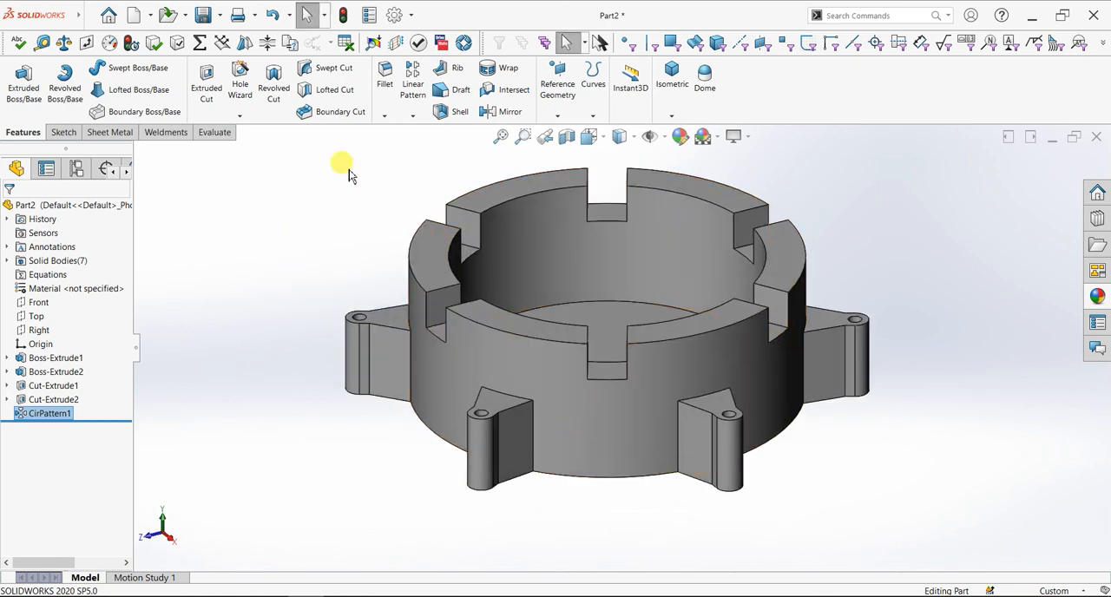
click(533, 428)
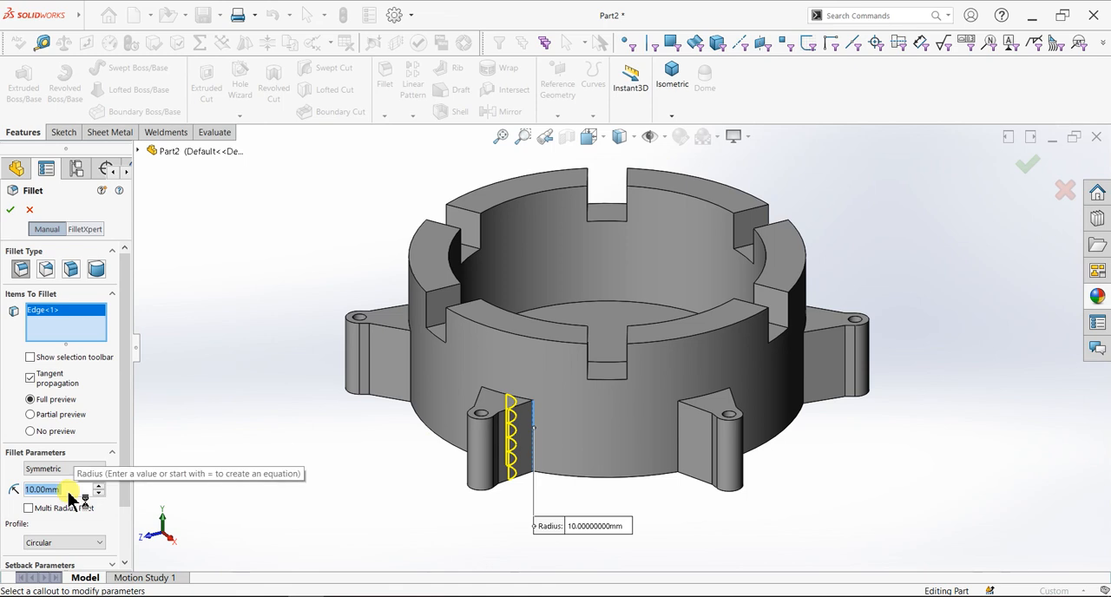
click(28, 211)
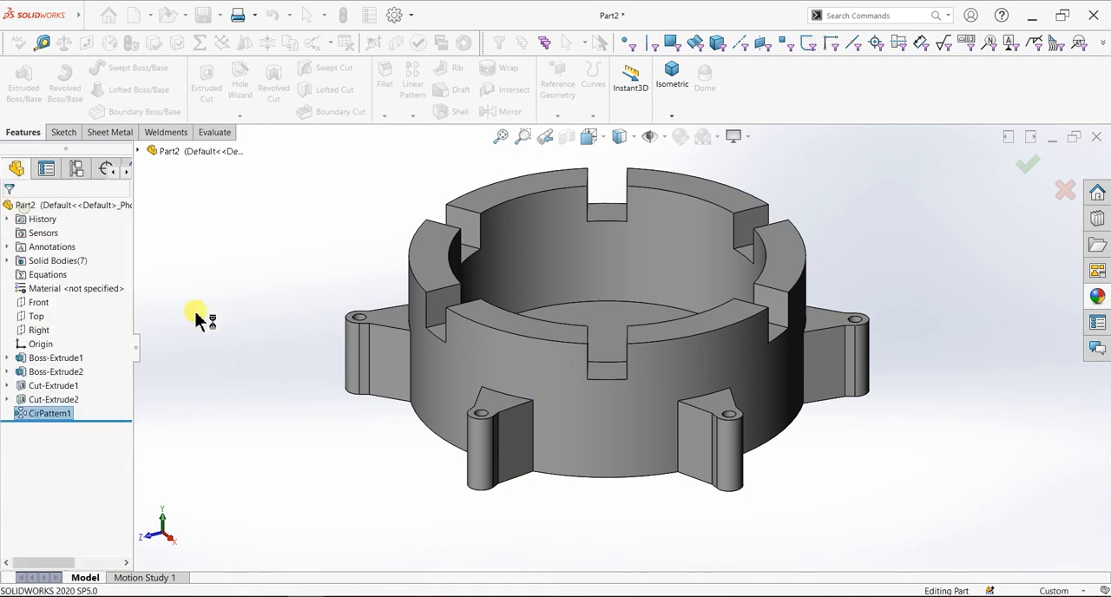
Start a chamfer on the top face of one rim segment with a distance of 2 mm at 45 degrees
middle_drag(598, 483, 459, 476)
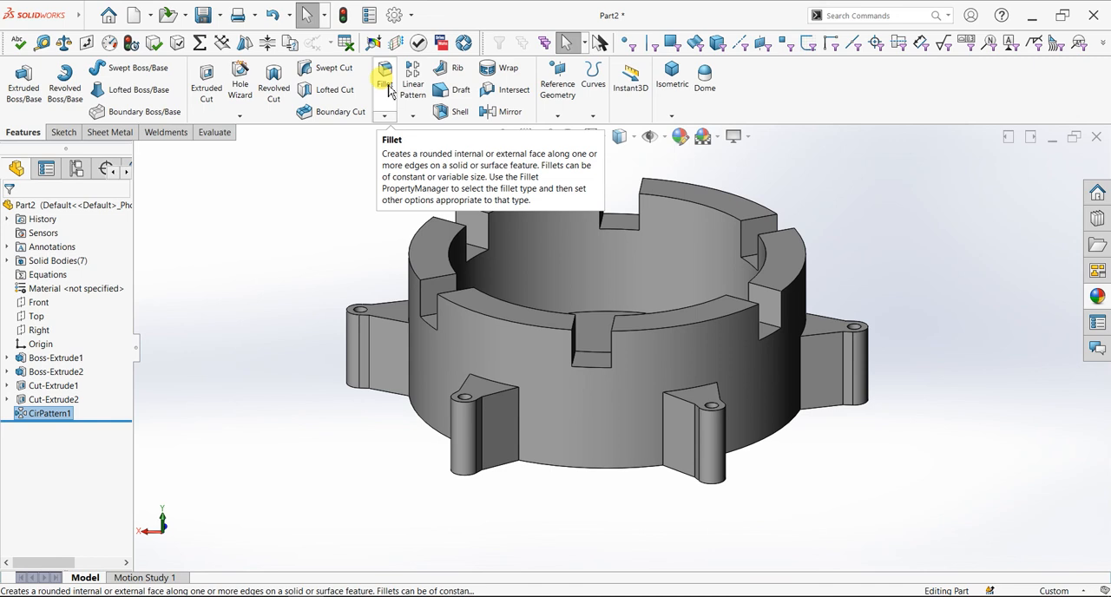
click(385, 115)
click(399, 148)
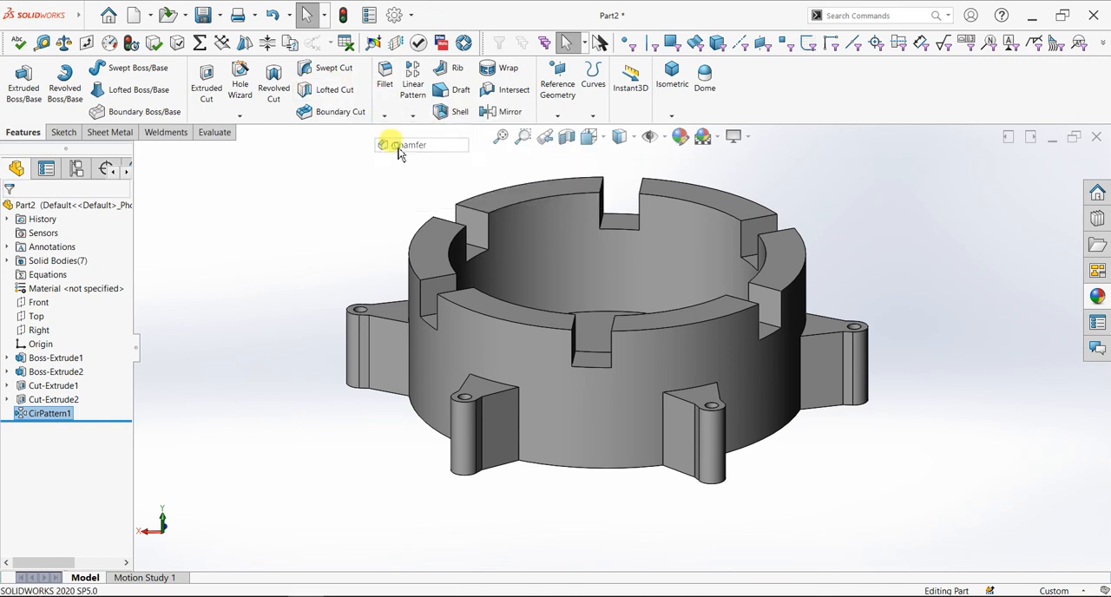
click(509, 315)
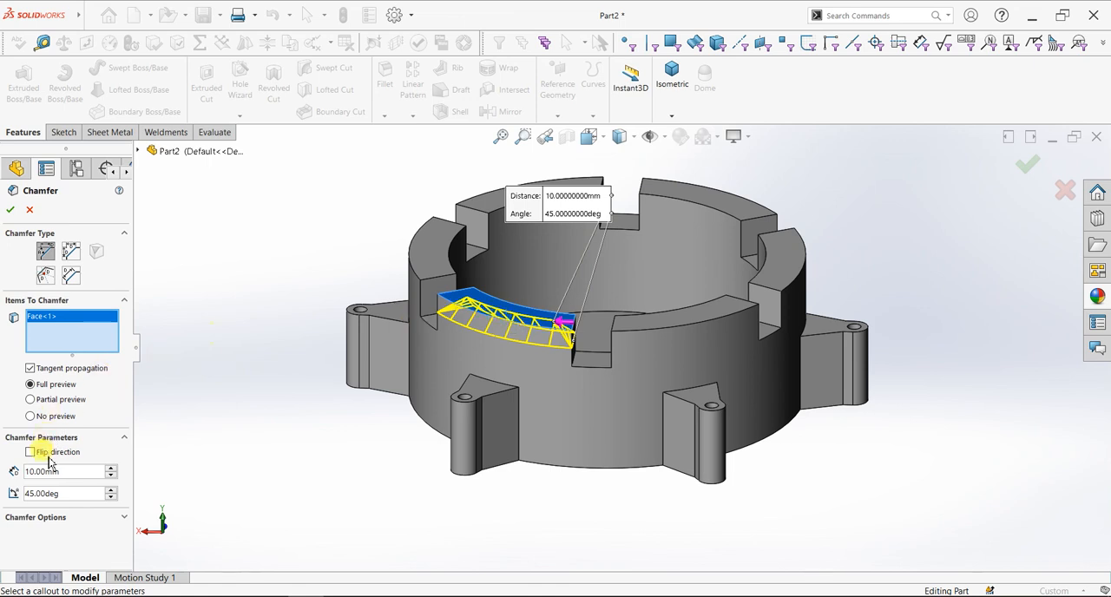
text(2)
key(Return)
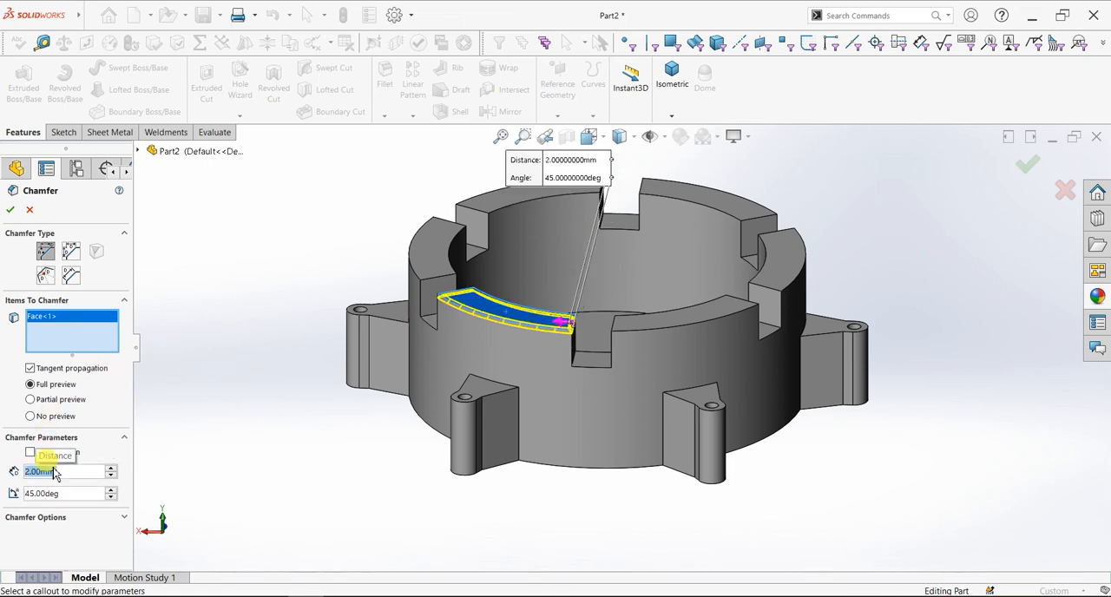
Add the top faces of three more rim segments to the chamfer, removing any vertical notch edge picked by mistake
click(424, 263)
click(533, 204)
click(673, 191)
click(782, 248)
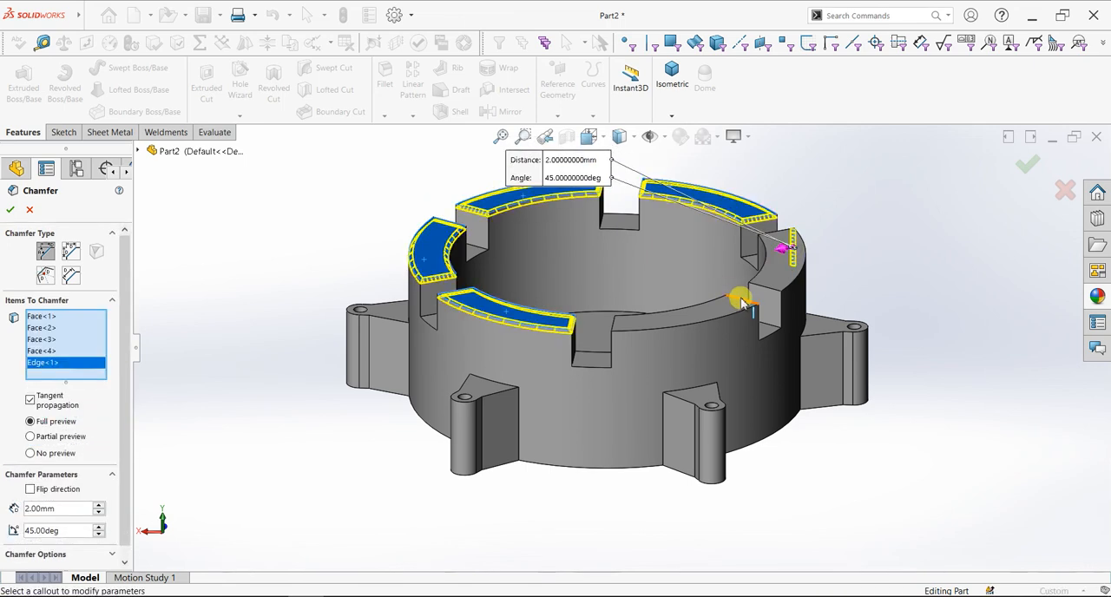
right_click(40, 366)
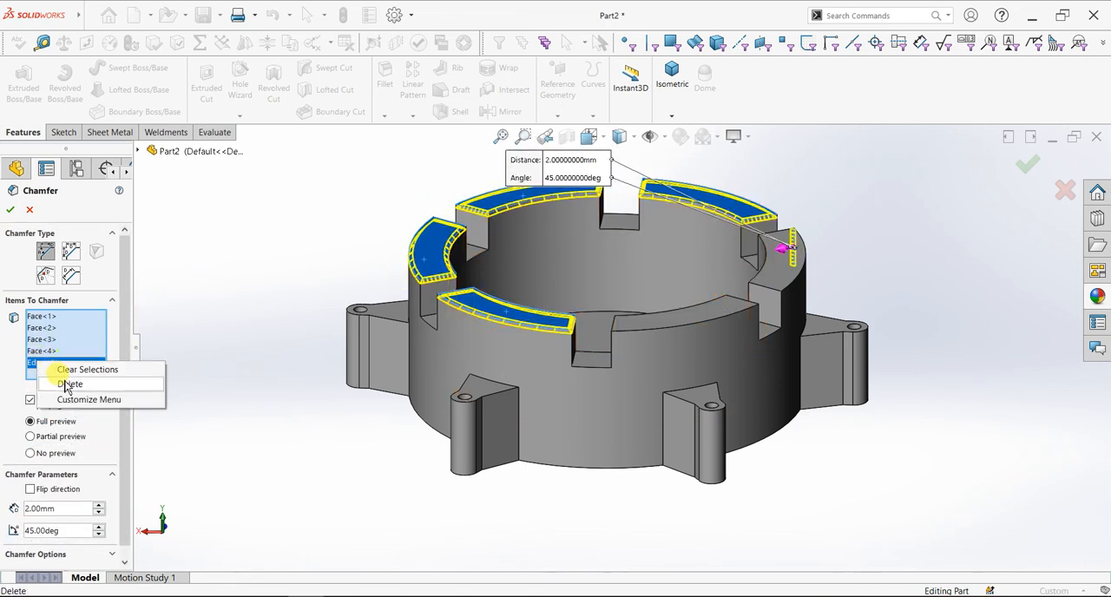
click(66, 383)
Add the last two rim segments' top faces to the chamfer, without any stray notch edge, and apply it
click(726, 310)
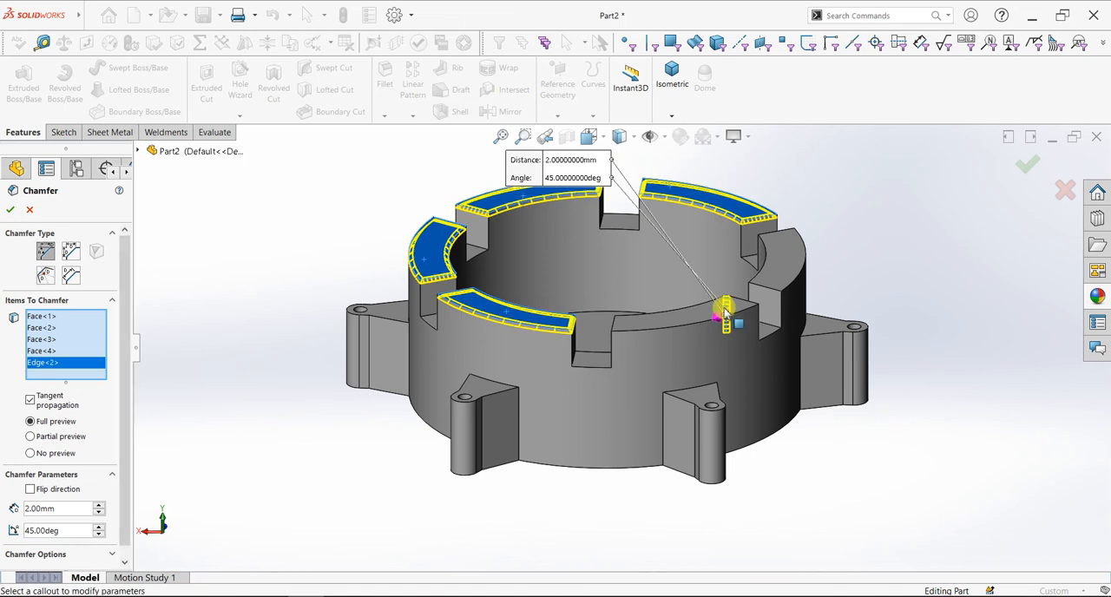
right_click(40, 365)
click(66, 385)
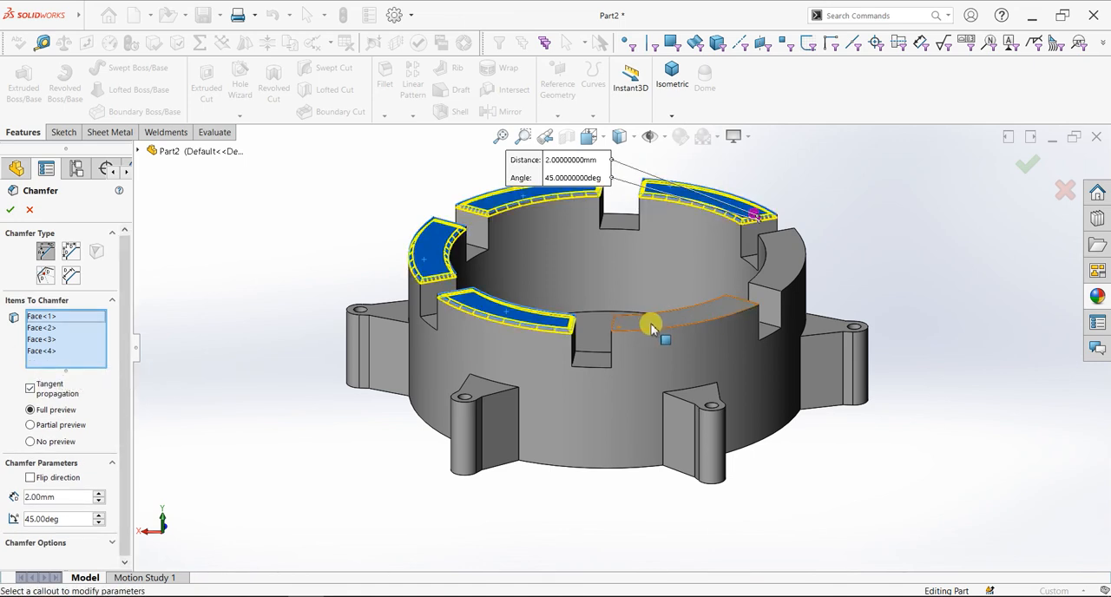
click(652, 322)
click(784, 287)
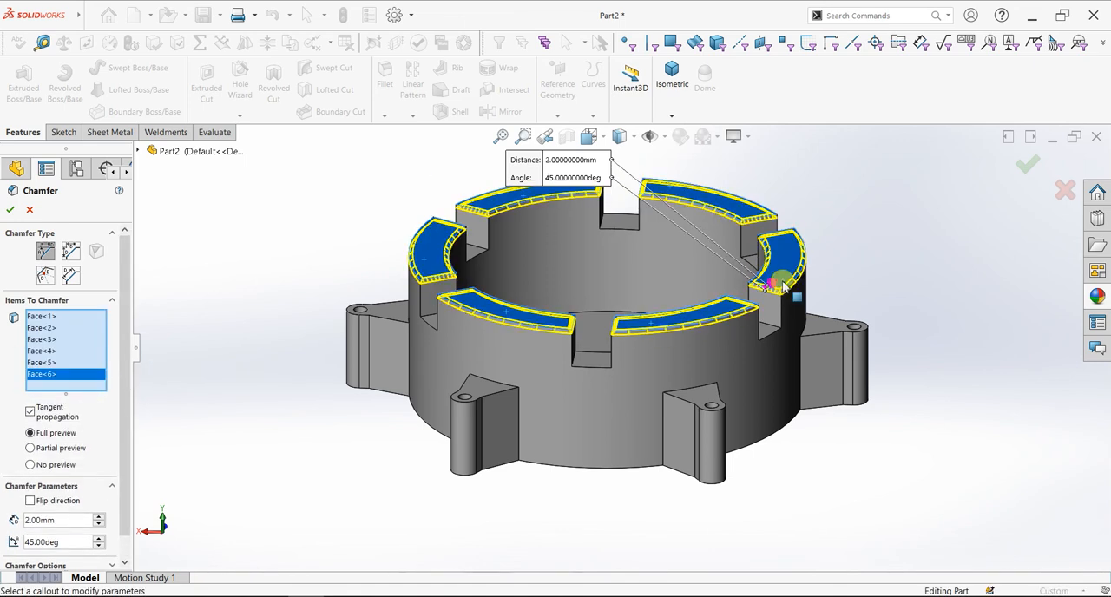
click(10, 210)
scroll(520, 373, up, 5)
middle_drag(513, 458, 573, 497)
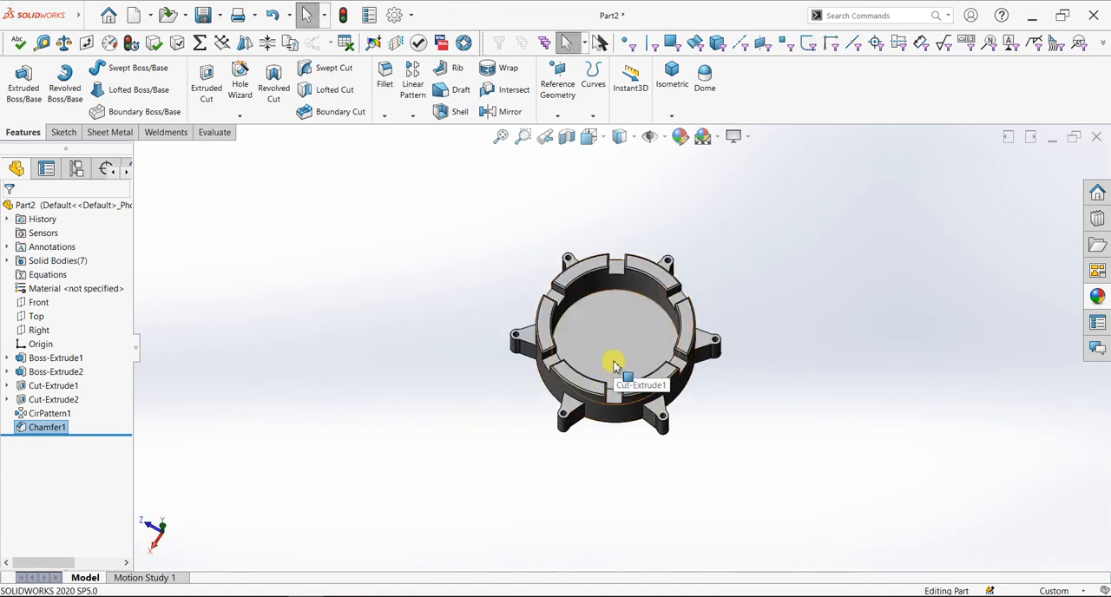